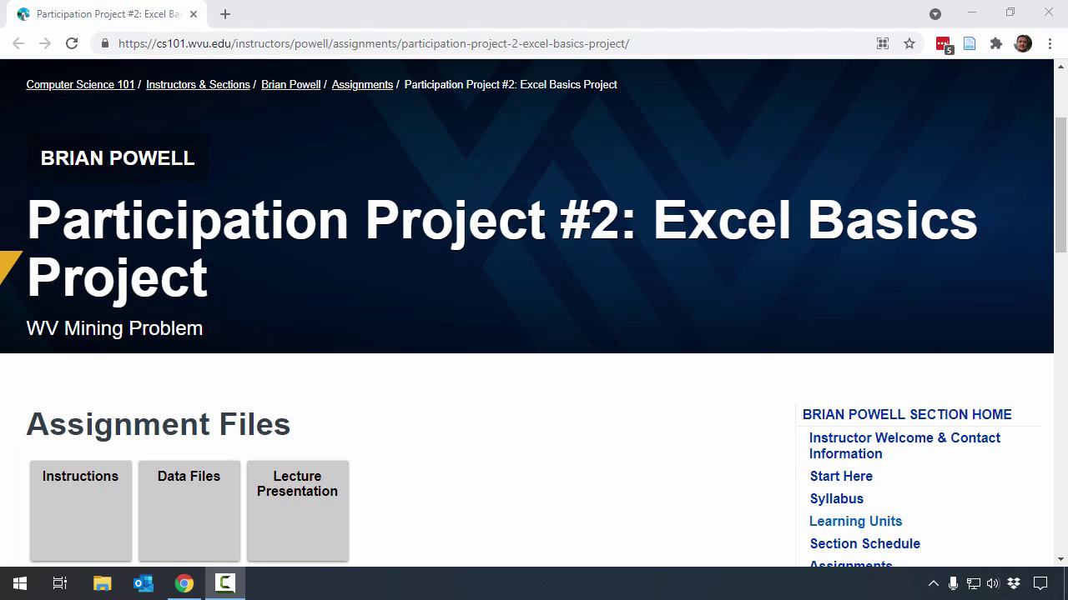
Open the Instructions PDF link in a new tab, preview it, then return to the assignment page.
scroll(706, 431, down, 2)
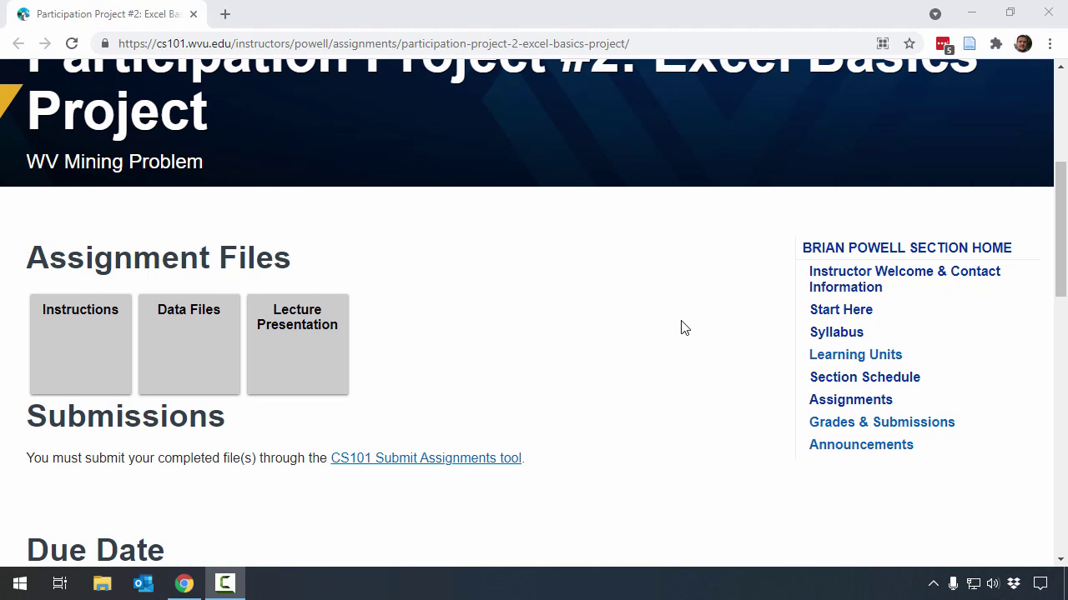
right_click(94, 326)
click(148, 329)
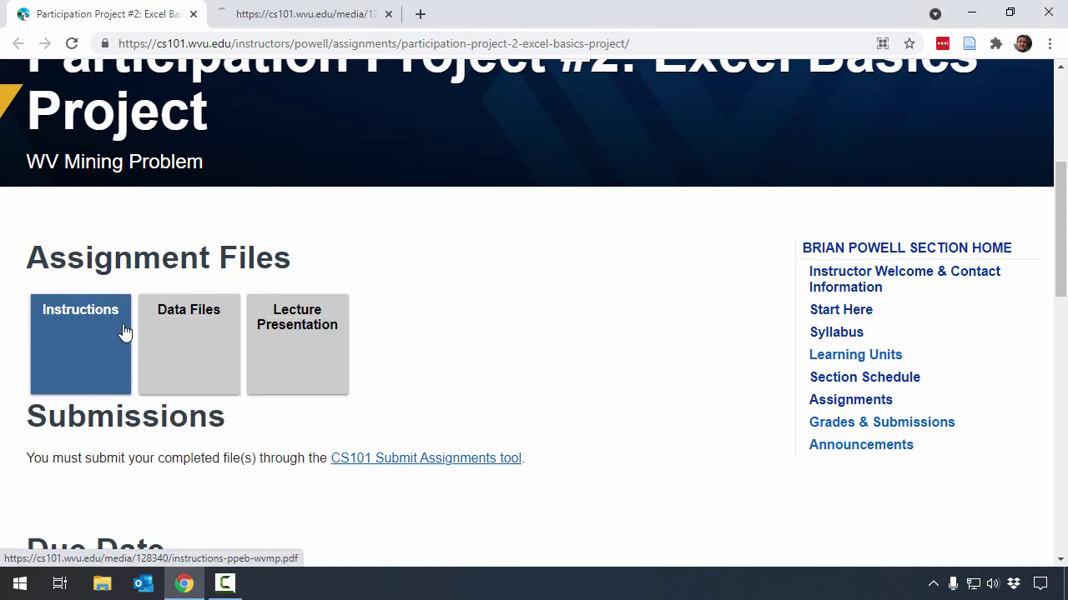
click(276, 17)
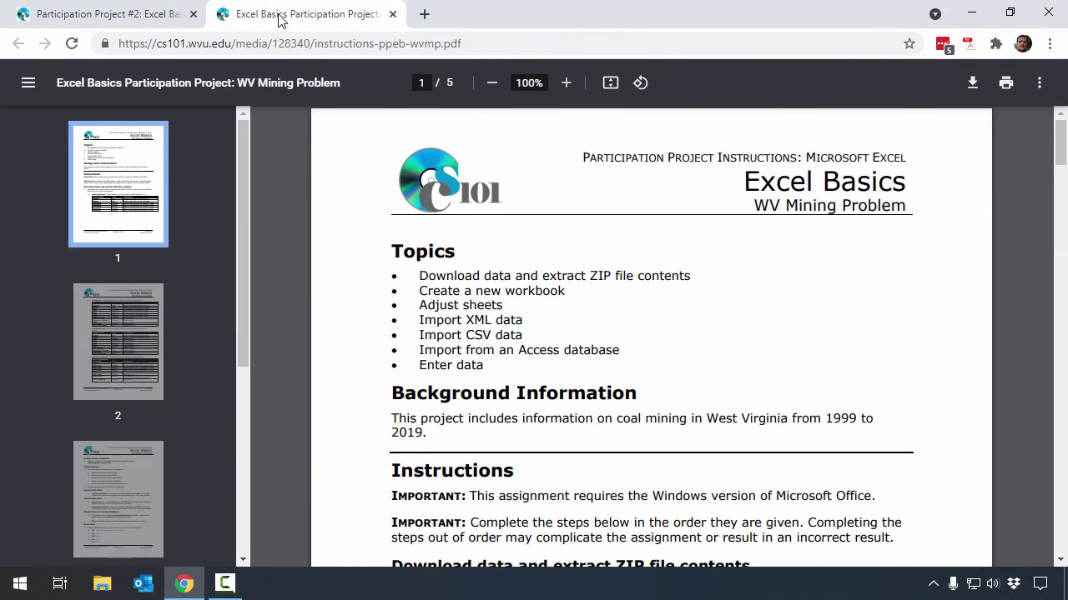
click(159, 8)
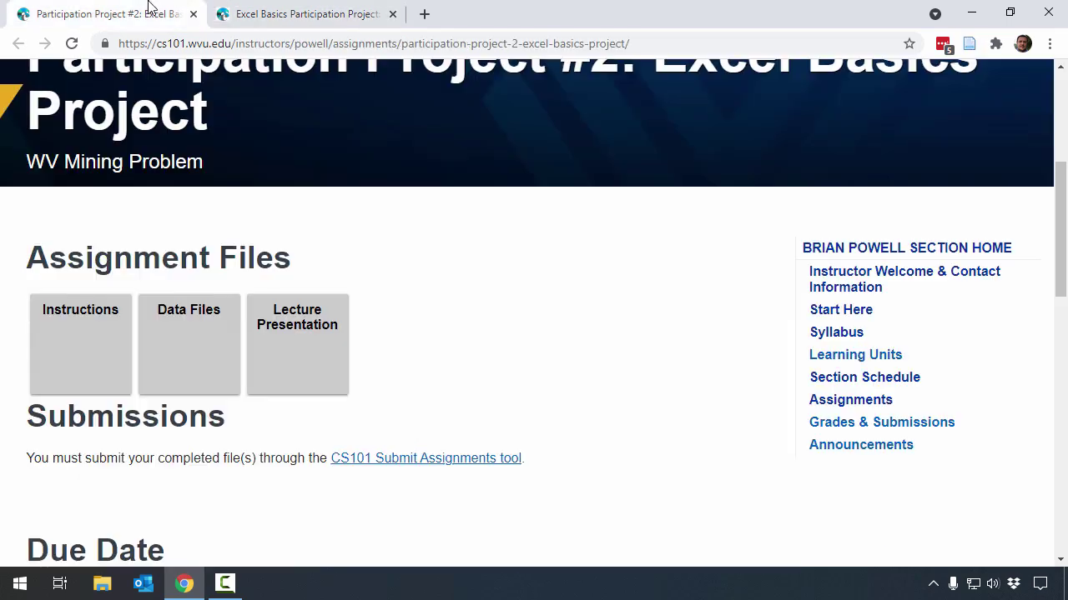
Save the Data Files link as data-files-ppeb-wvmp.zip on the Desktop.
right_click(196, 326)
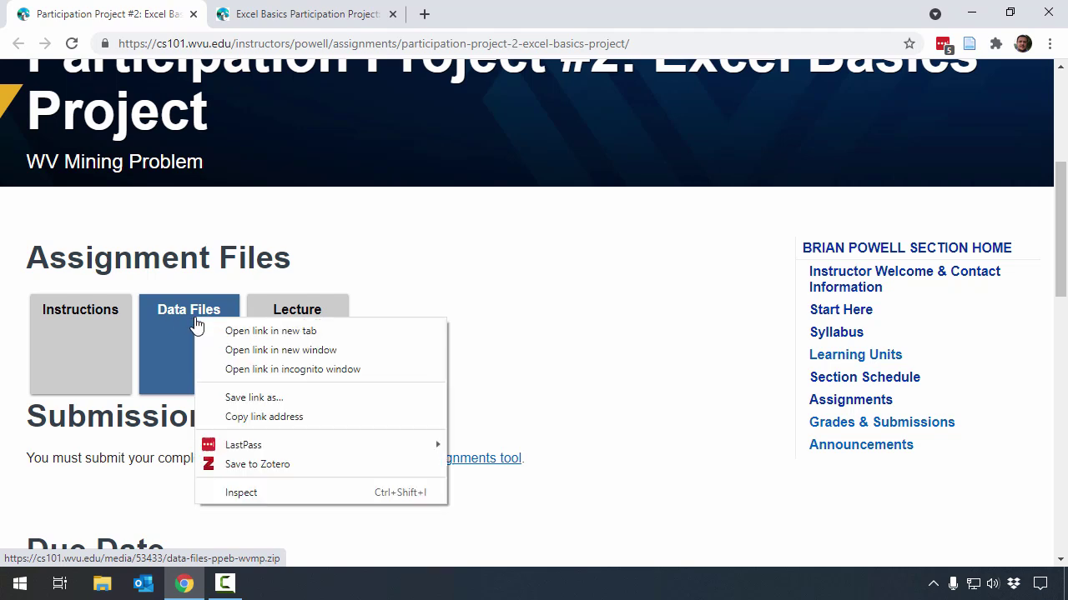
click(375, 399)
click(68, 143)
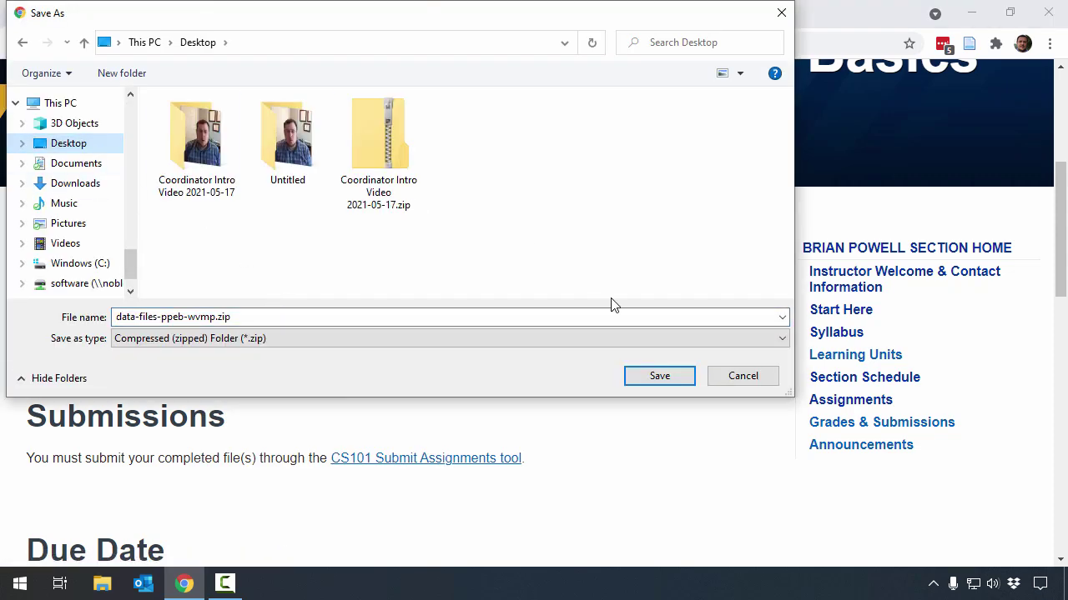
click(672, 376)
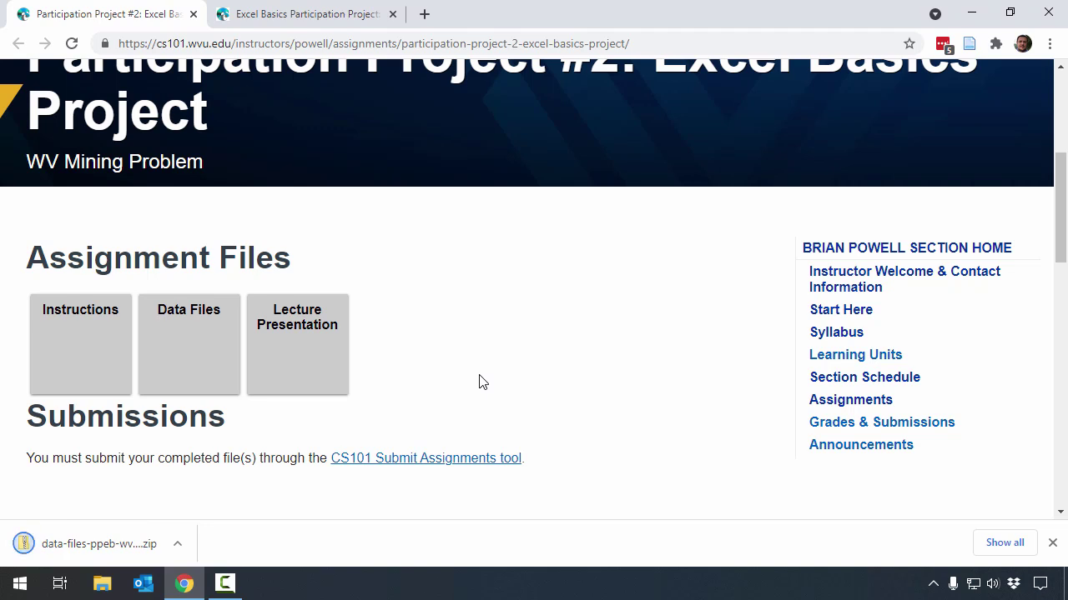
Extract data-files-ppeb-wvmp.zip on the Desktop, view the four files, and return to the instructions PDF.
click(279, 12)
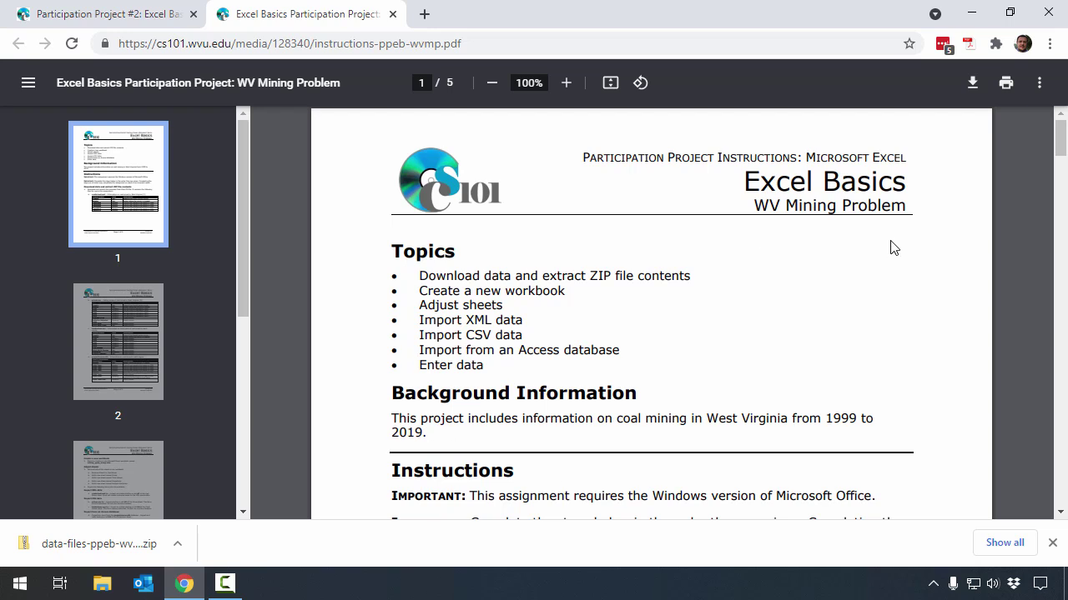
click(976, 11)
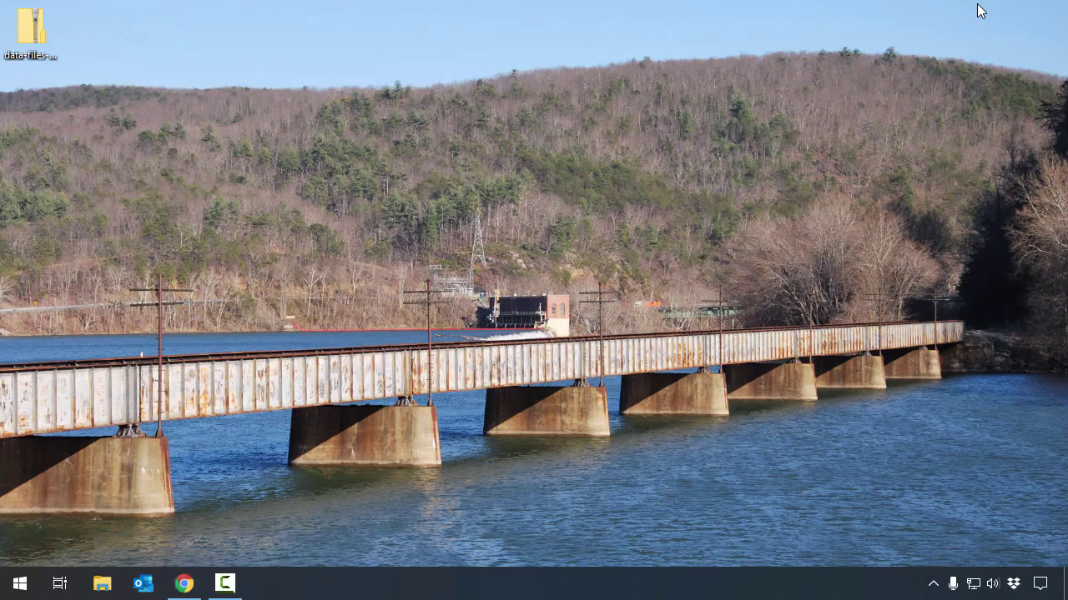
click(31, 25)
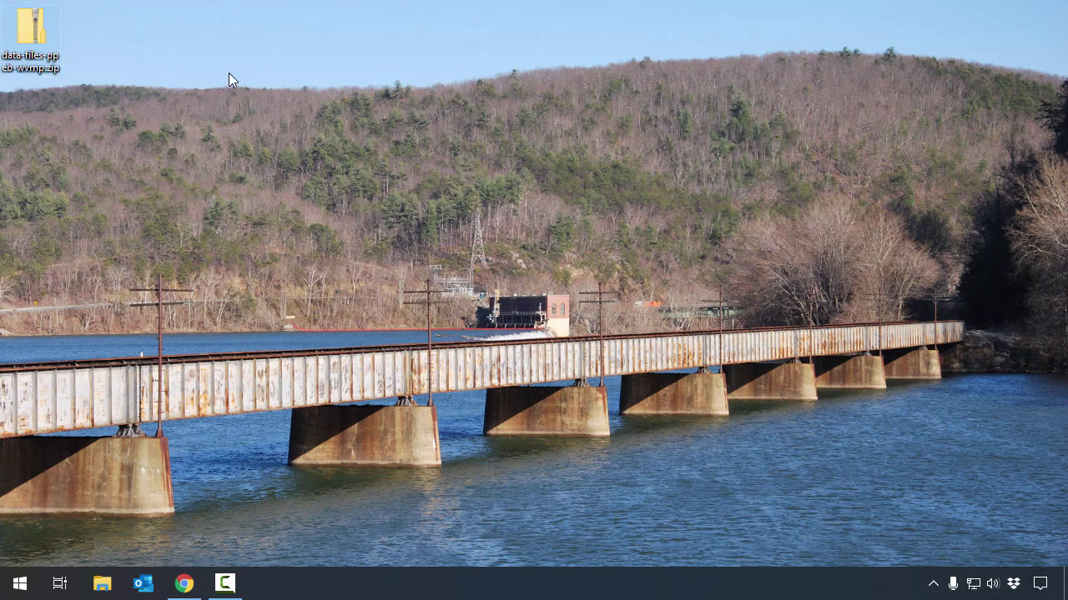
mouse_move(42, 68)
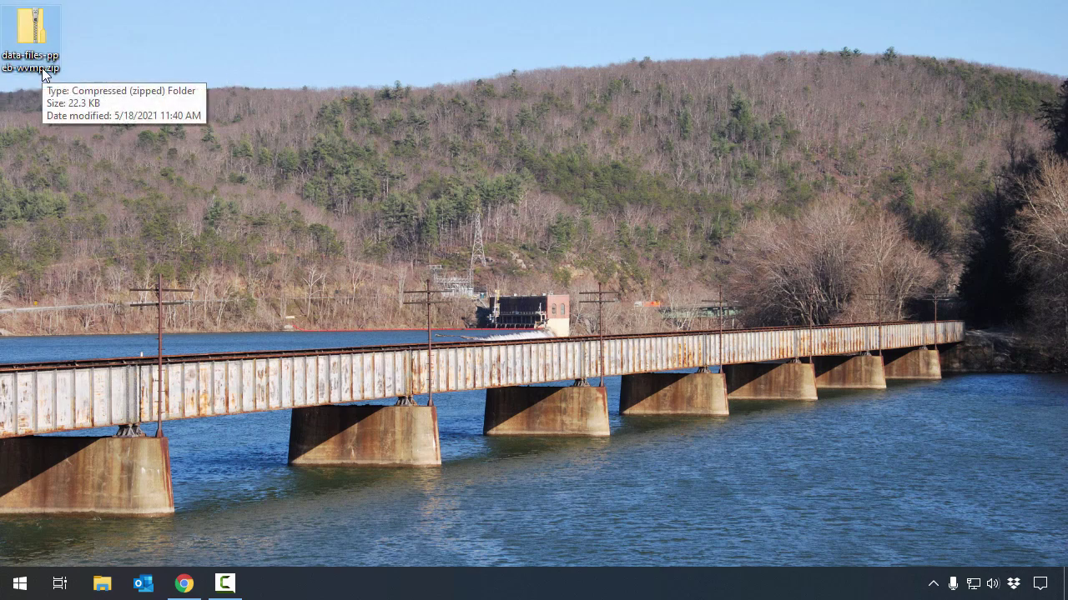
right_click(38, 25)
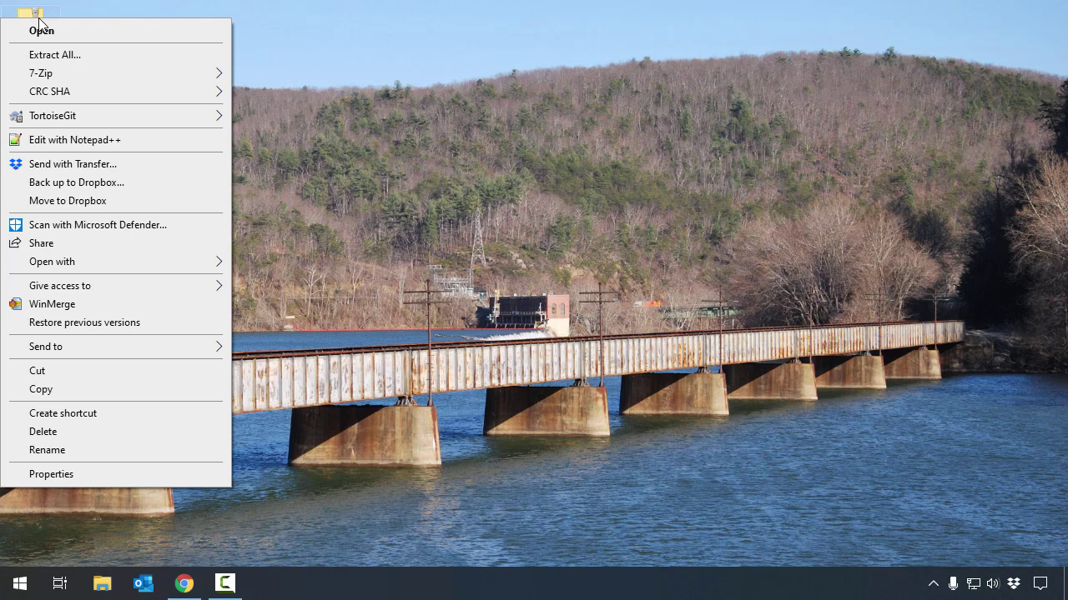
click(110, 55)
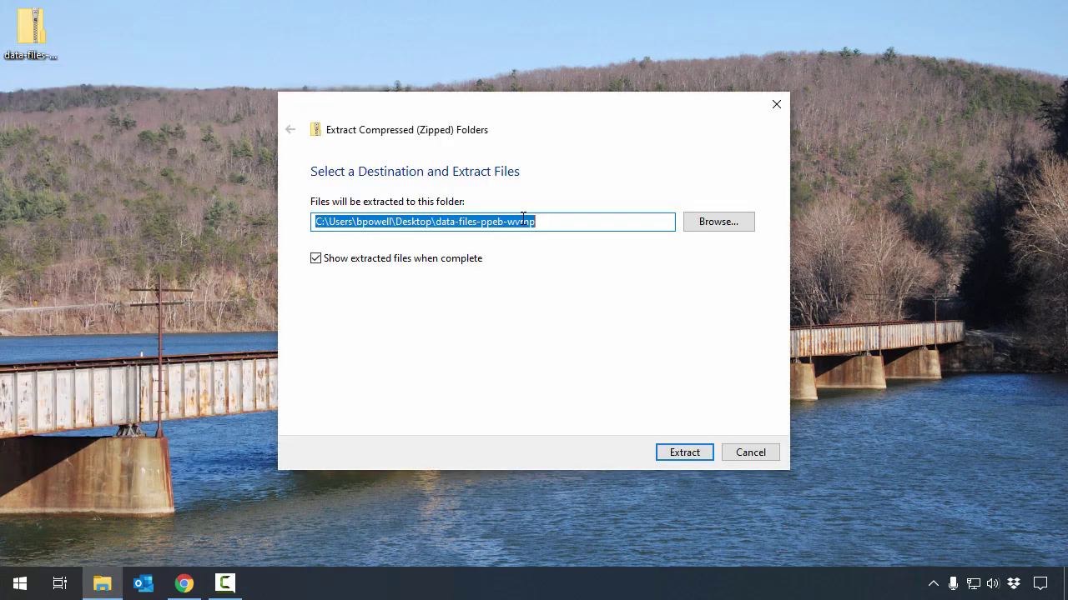
click(615, 223)
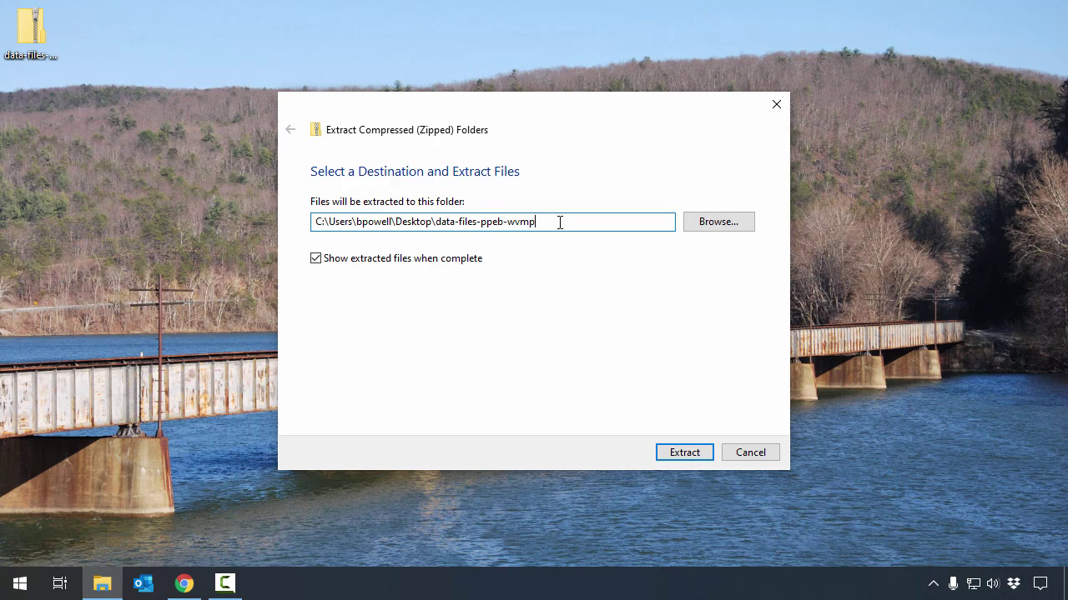
click(691, 453)
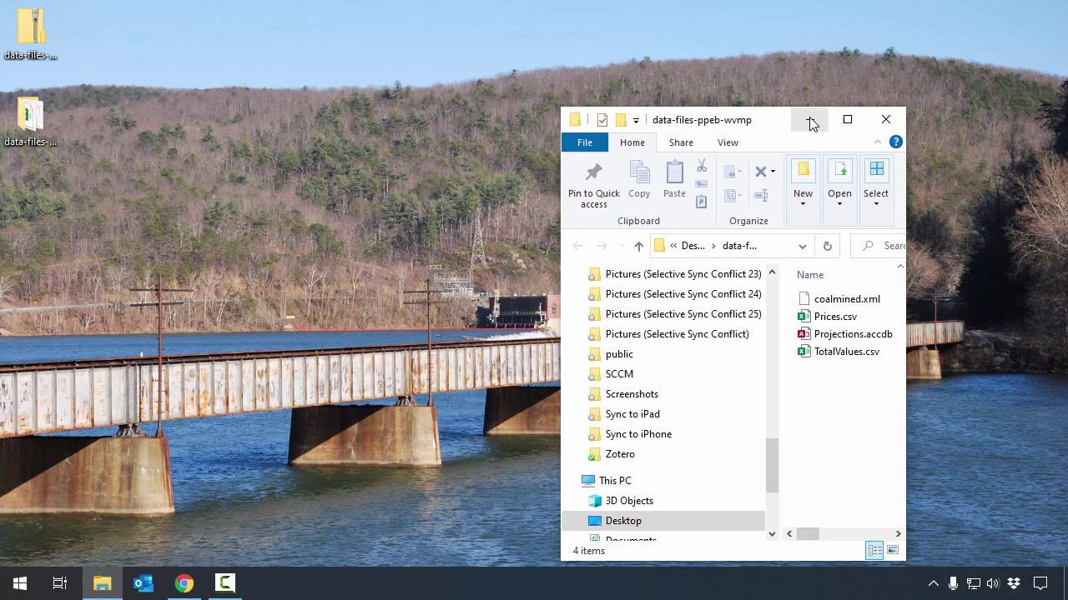
click(847, 119)
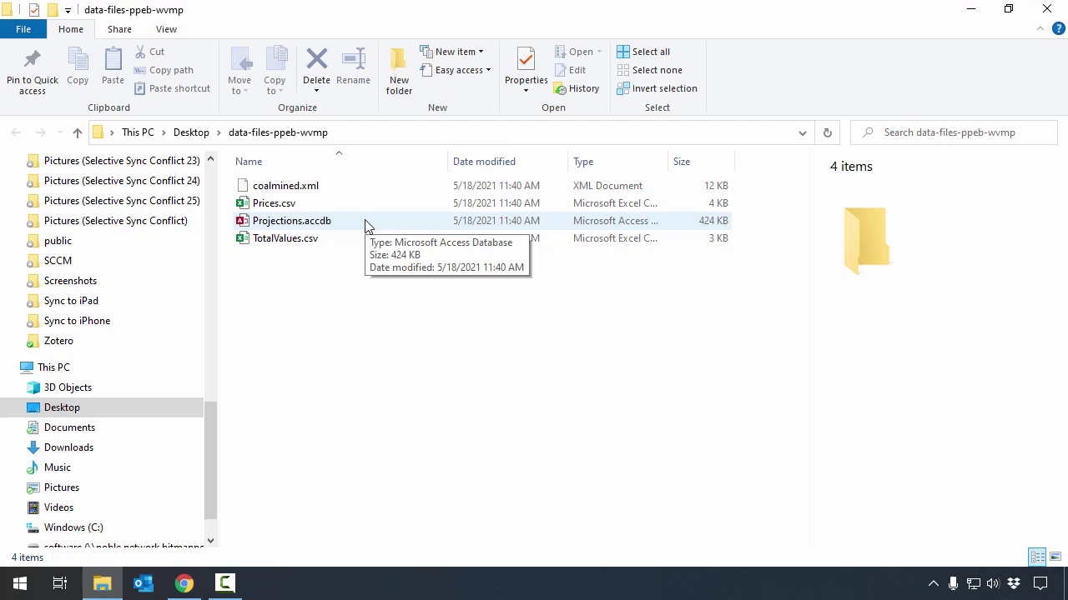
key(alt+Tab)
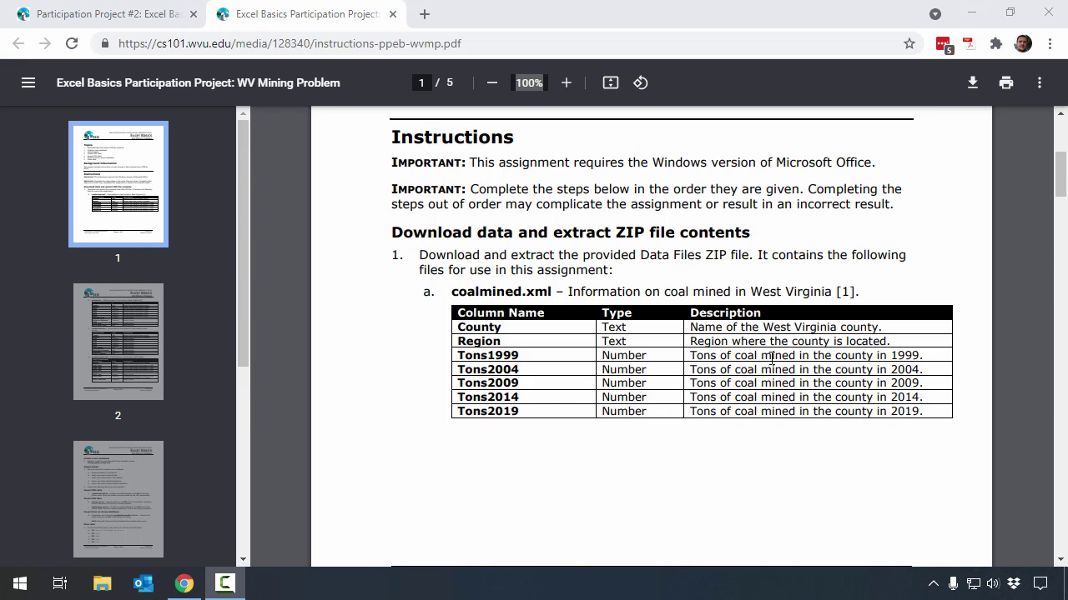
Scroll the instructions past the page 2 file descriptions to the top of page 3.
scroll(778, 394, down, 10)
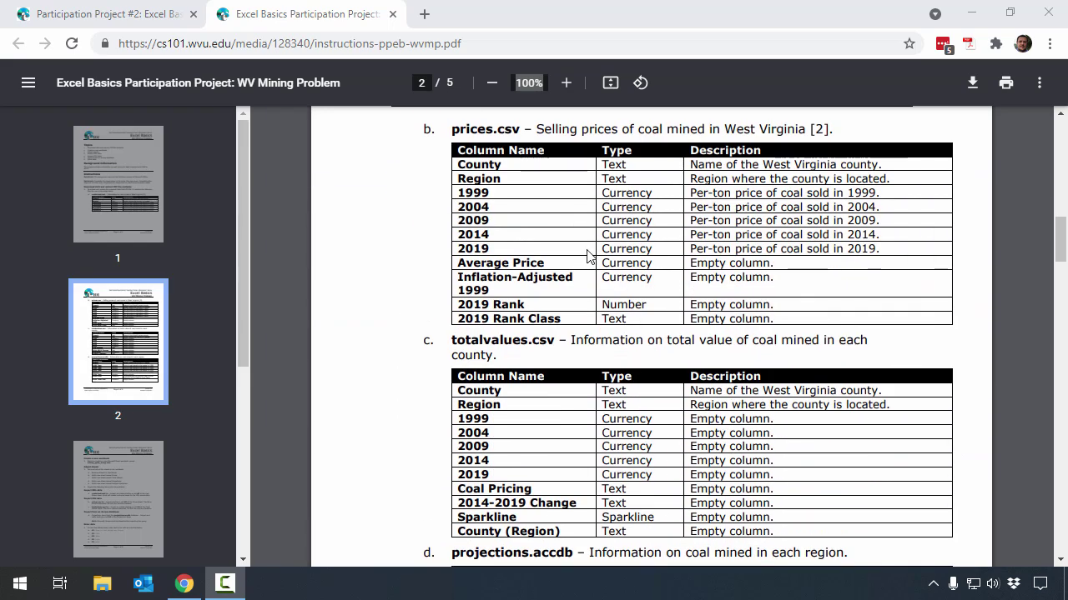
scroll(509, 301, down, 3)
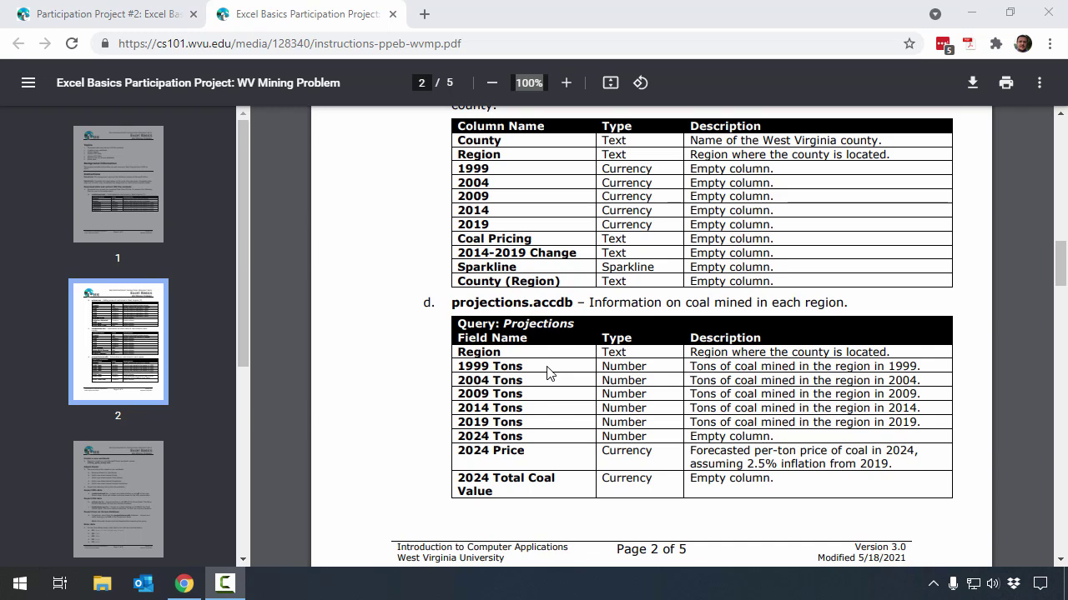
scroll(547, 372, down, 5)
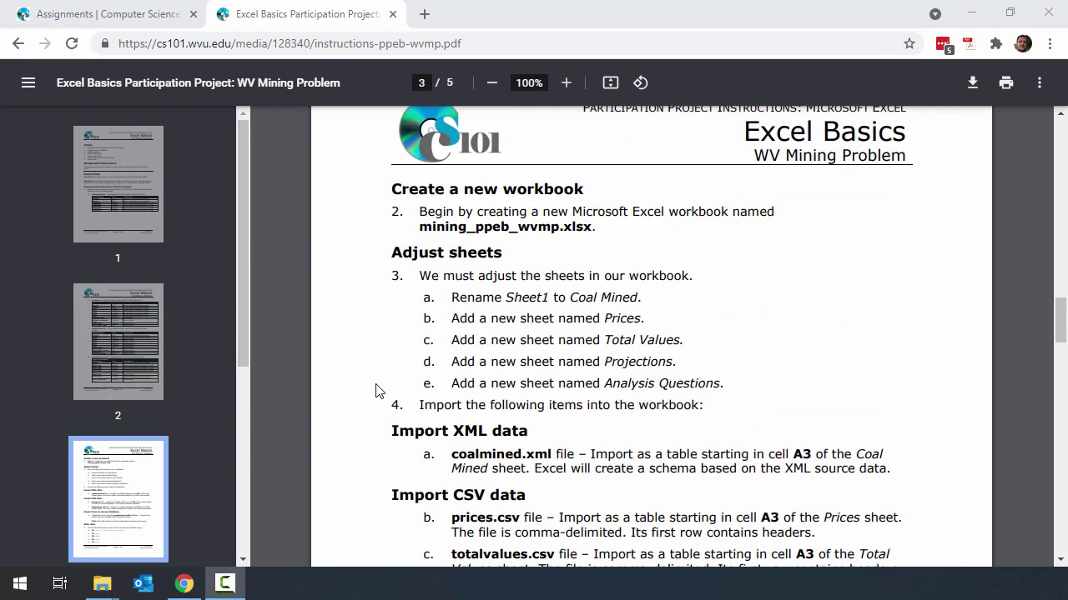
Launch Excel from the Start menu app list and create a Blank workbook.
click(20, 584)
scroll(225, 426, down, 5)
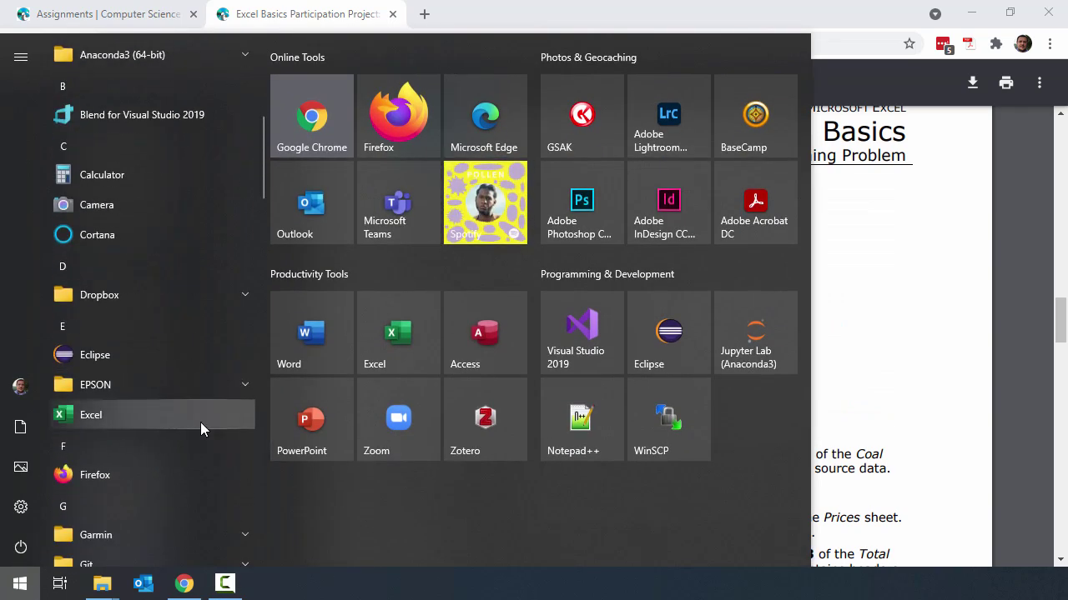
click(200, 414)
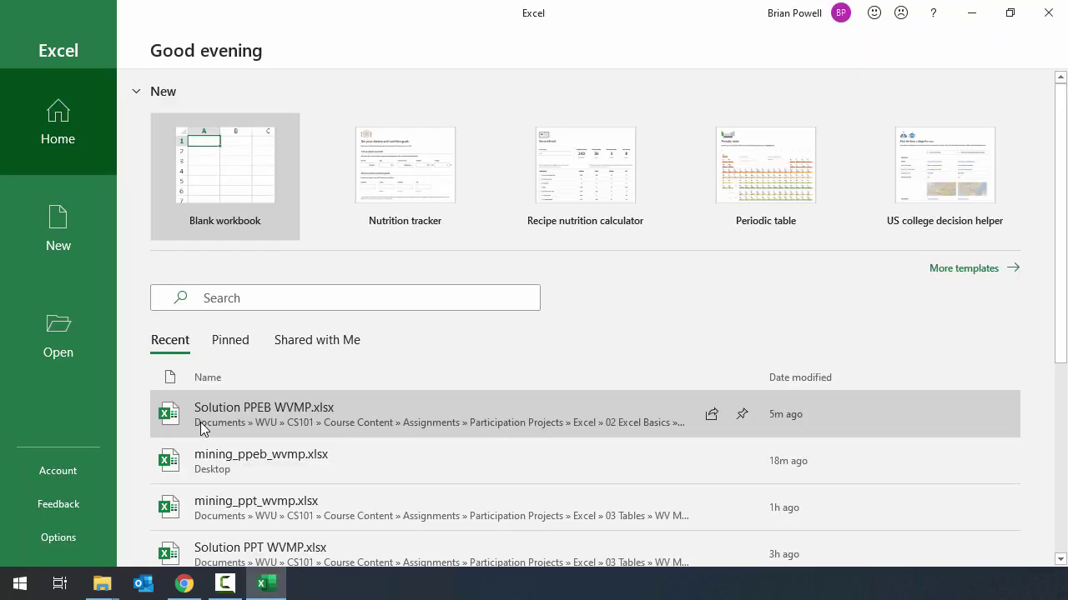
click(232, 164)
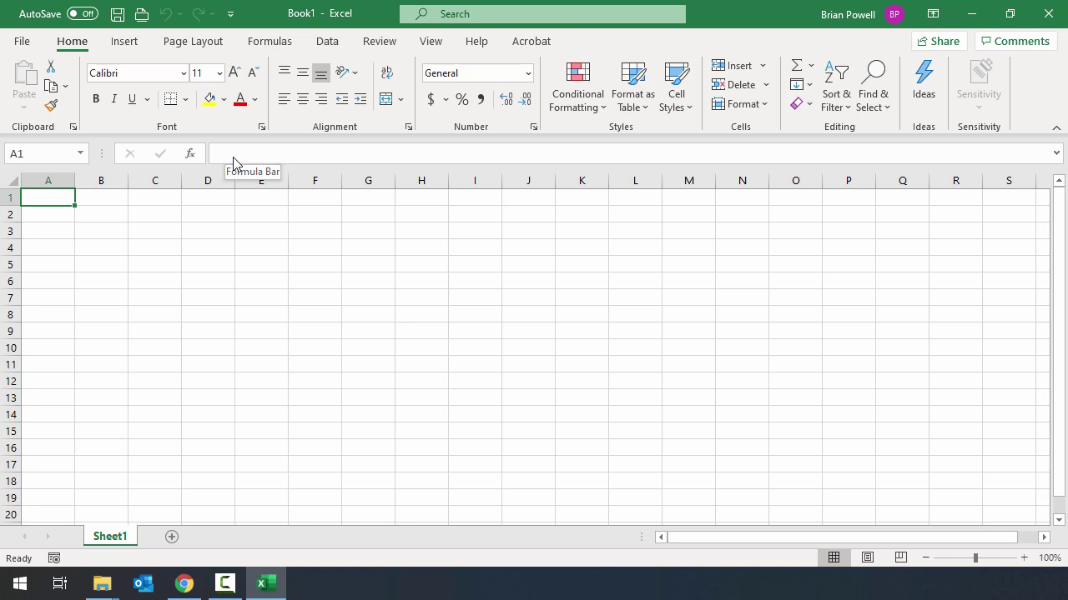
Save Book1 to the Desktop under the file name mining_ppeb_wvmp.xlsx.
click(119, 15)
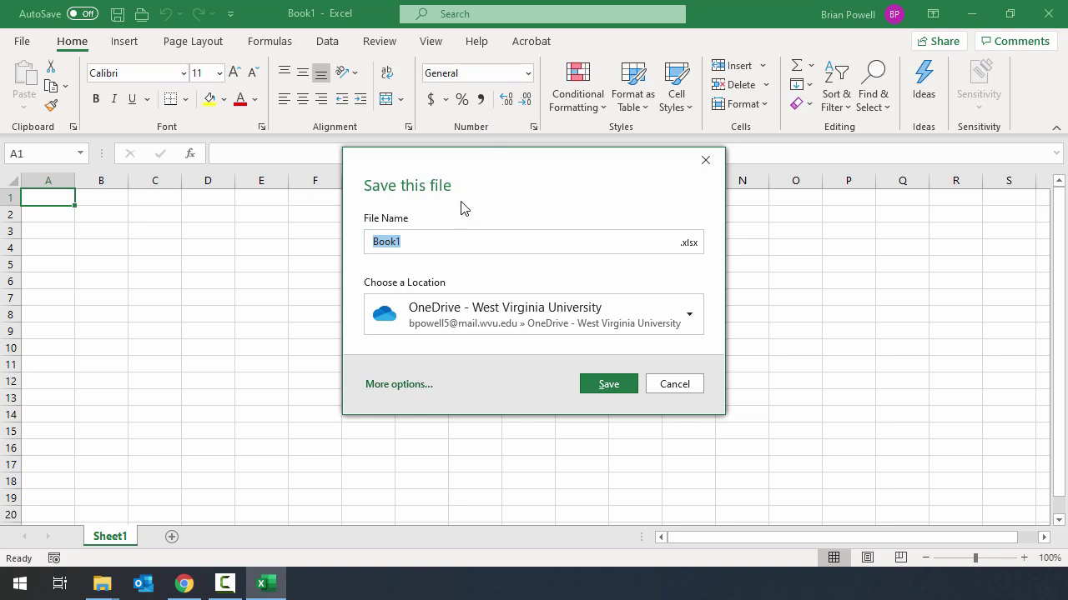
click(457, 305)
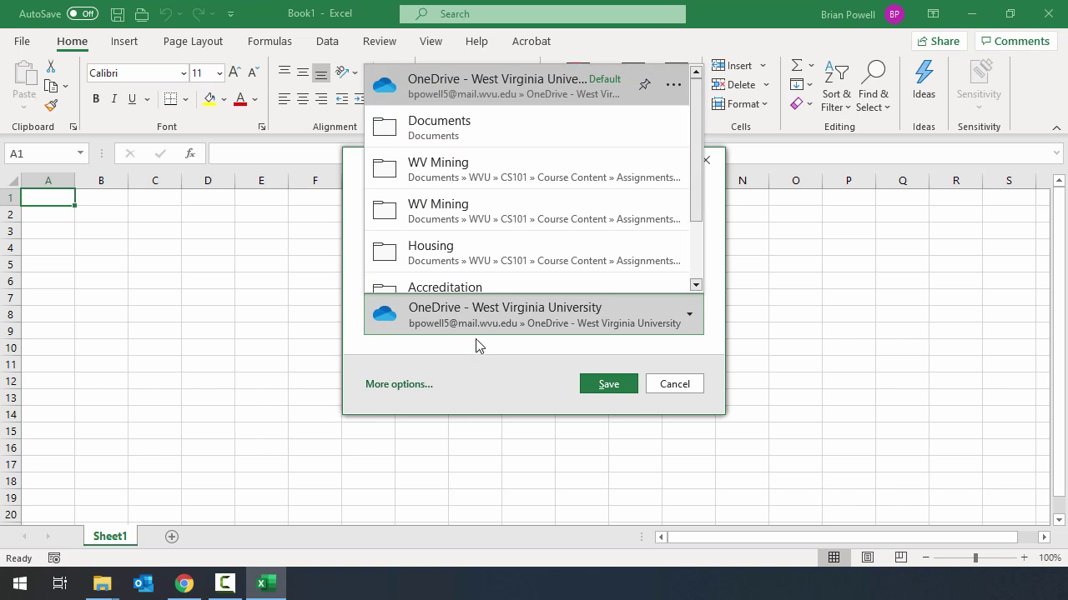
scroll(525, 239, down, 2)
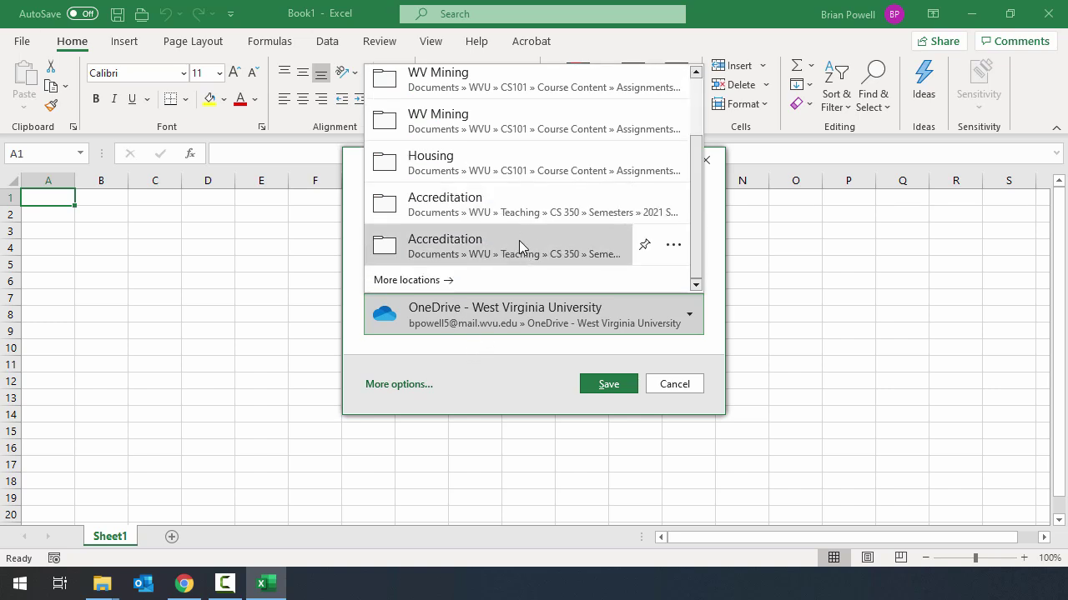
scroll(519, 244, up, 2)
scroll(519, 245, down, 2)
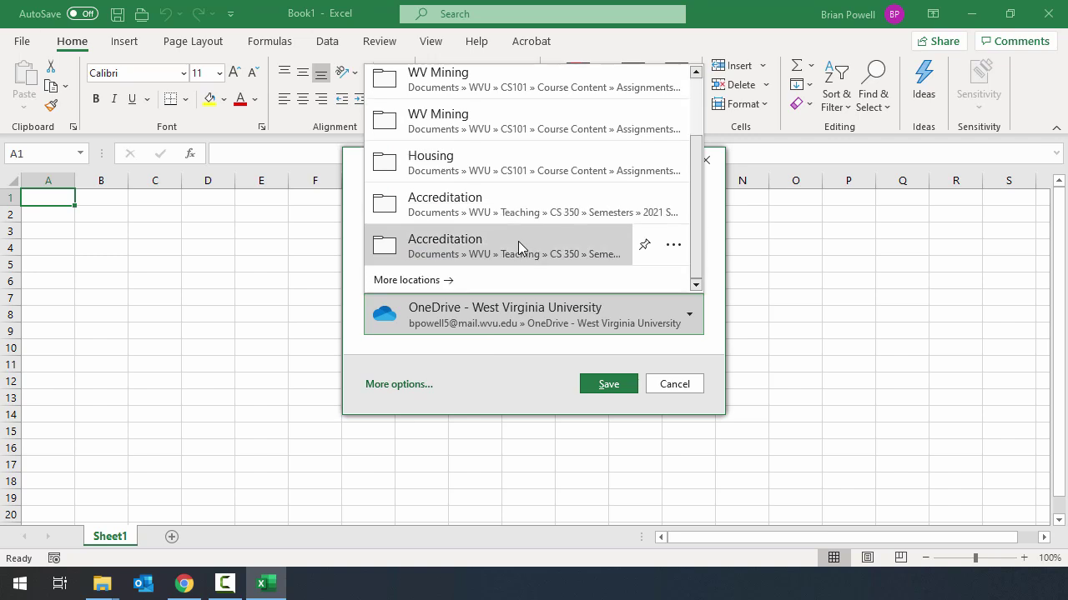
click(420, 279)
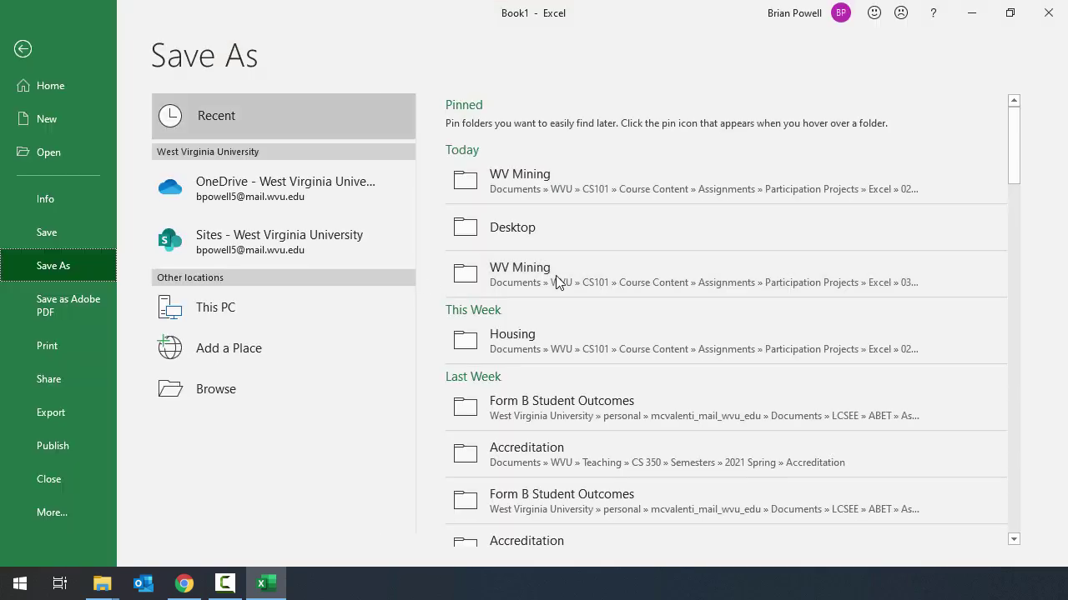
click(234, 386)
click(75, 284)
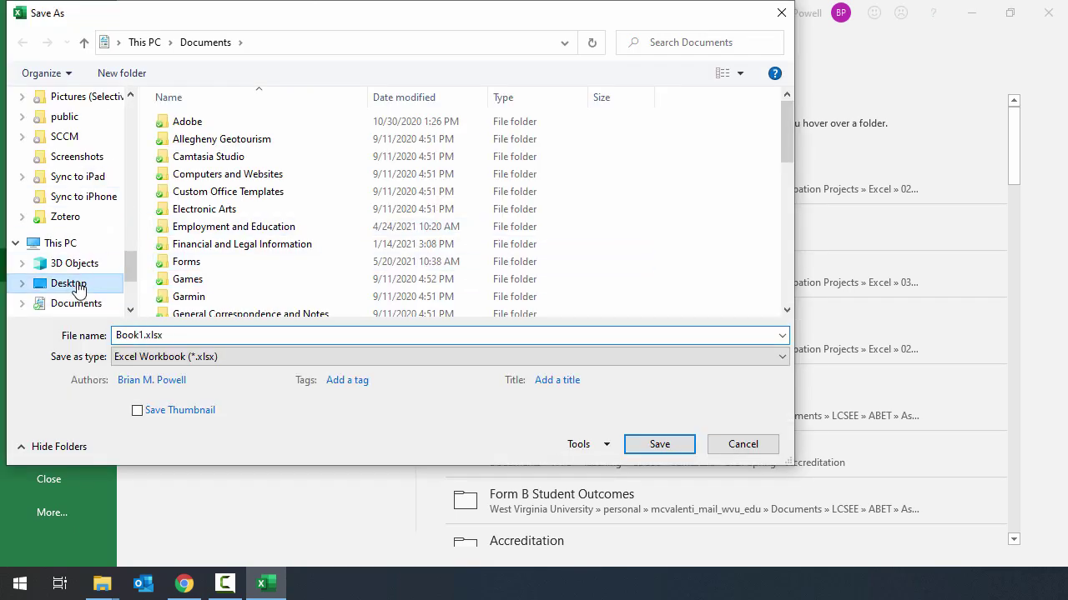
double_click(246, 335)
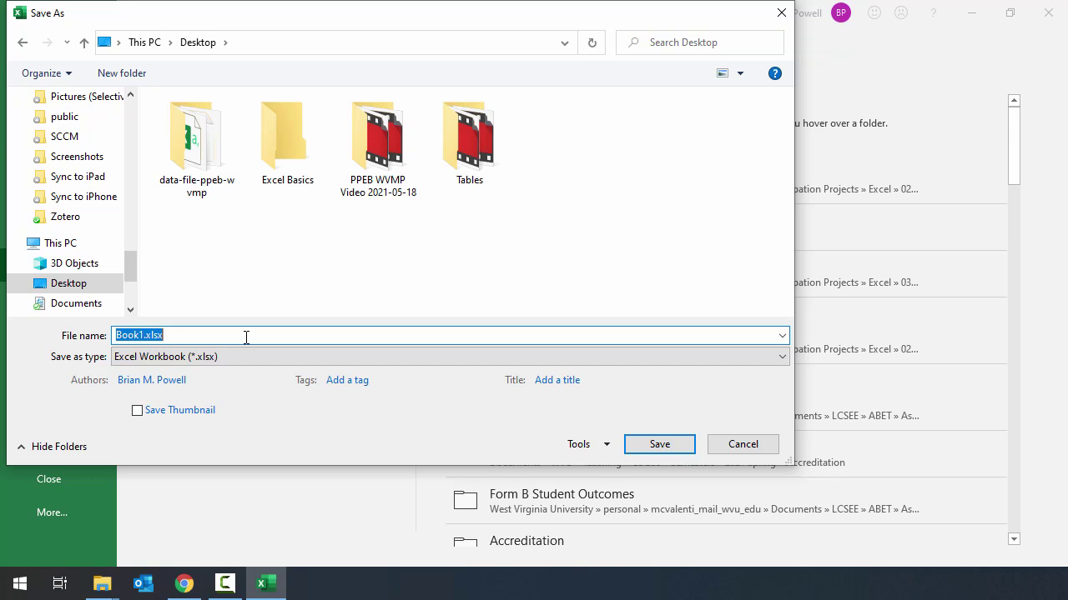
text(mining_ppeb)
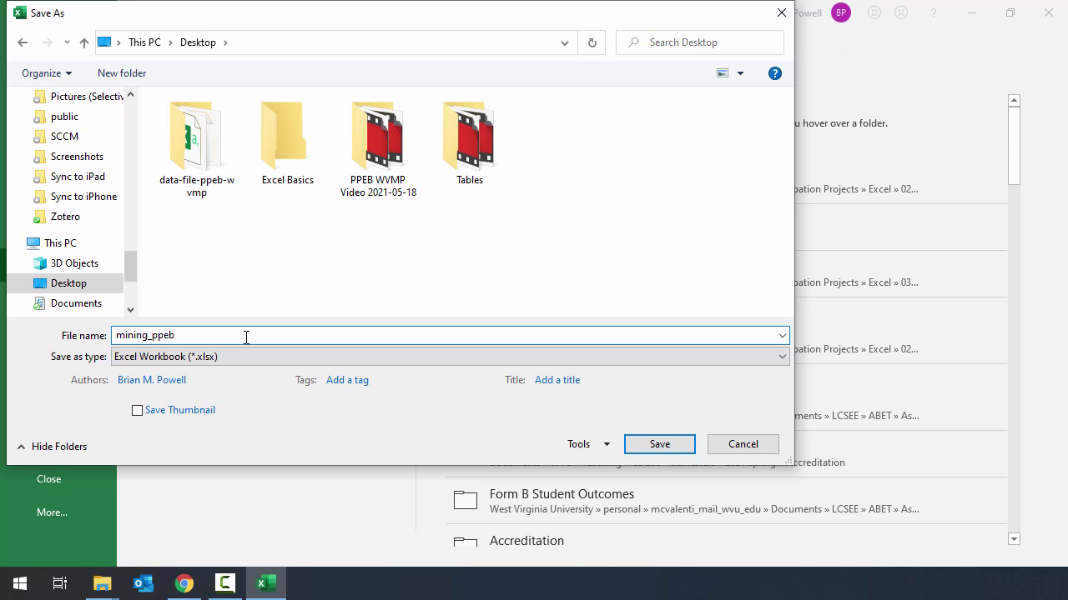
text(_wvmp.xlsx)
click(658, 444)
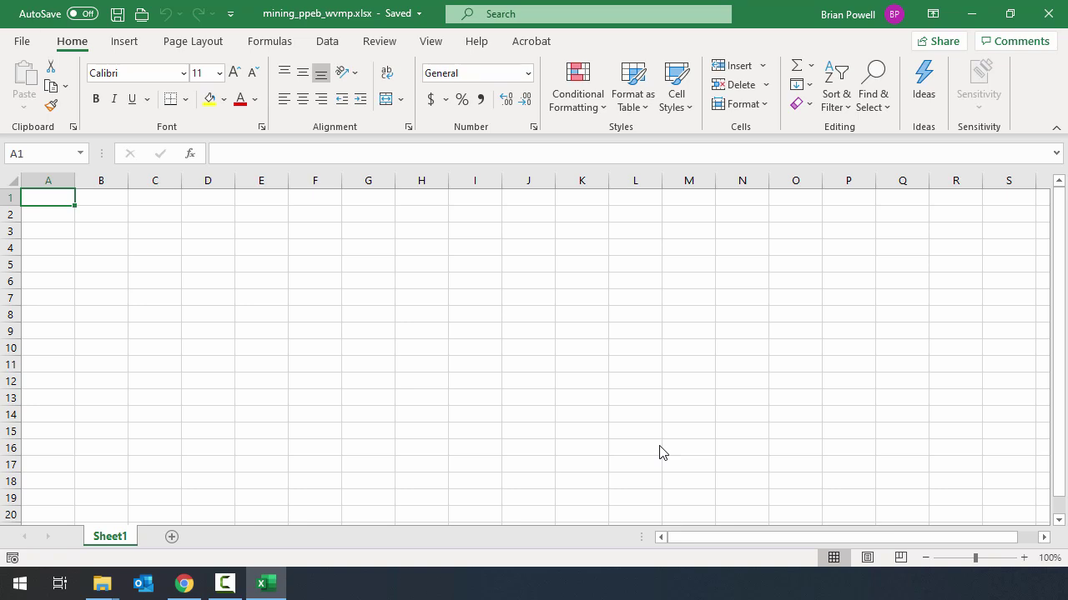
Rename Sheet1 to Coal Mined.
key(F10)
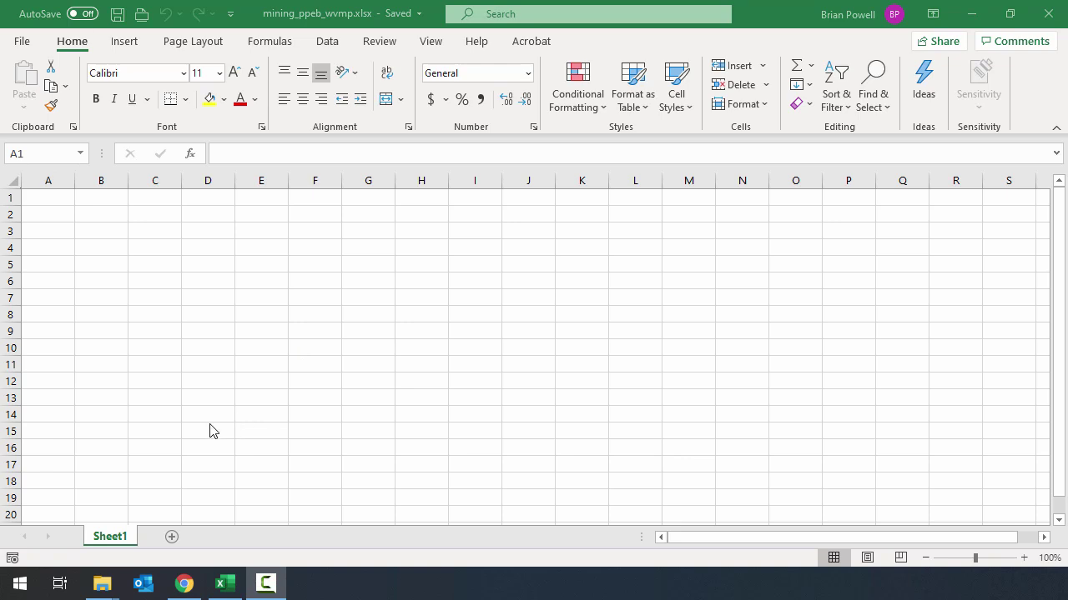
click(113, 540)
right_click(113, 540)
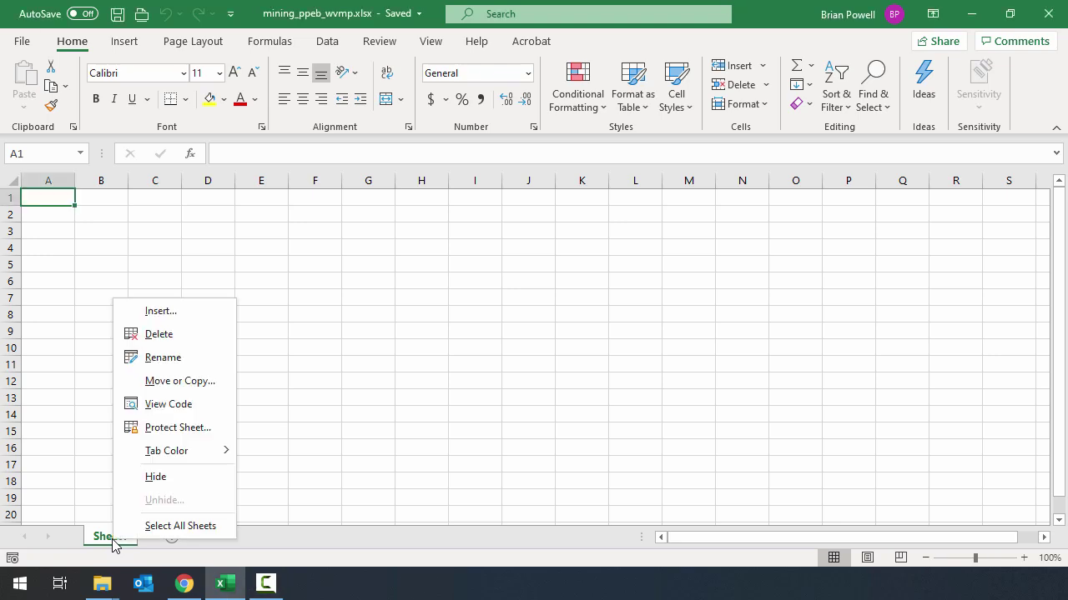
click(191, 360)
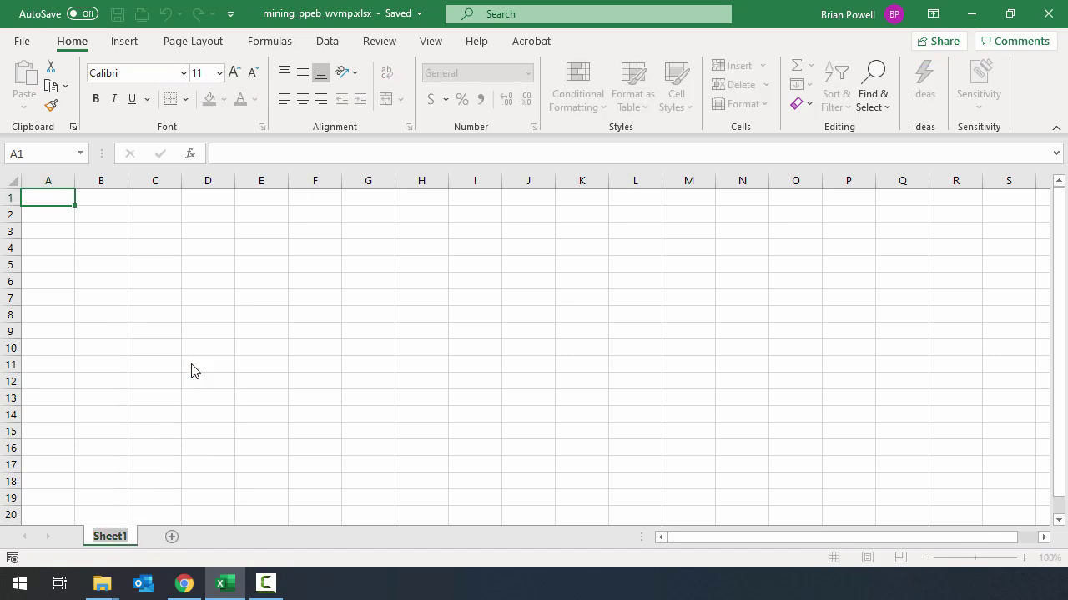
text(Coal Mined)
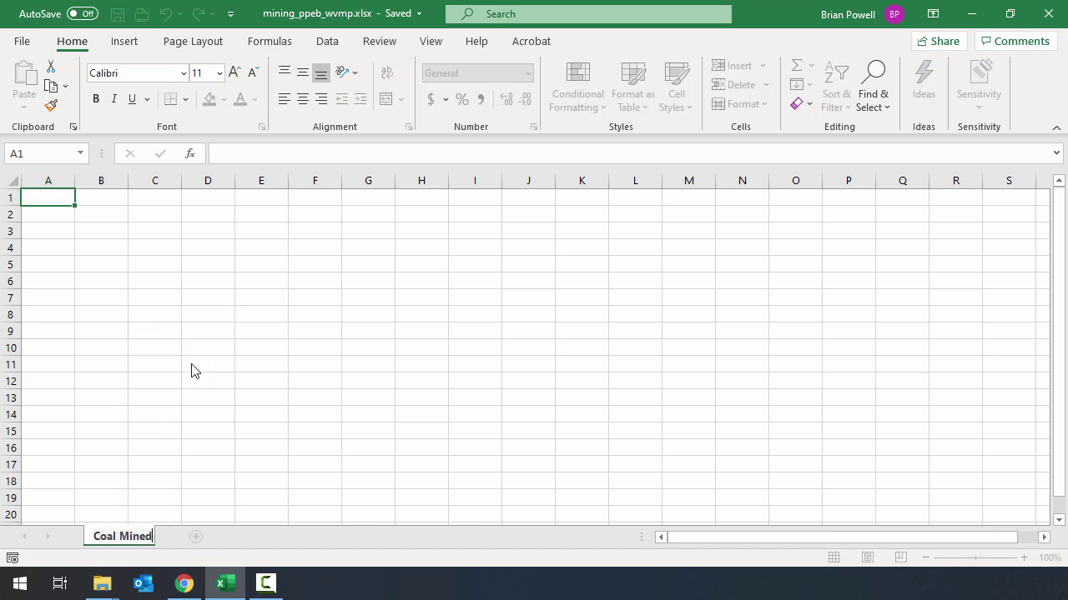
key(Return)
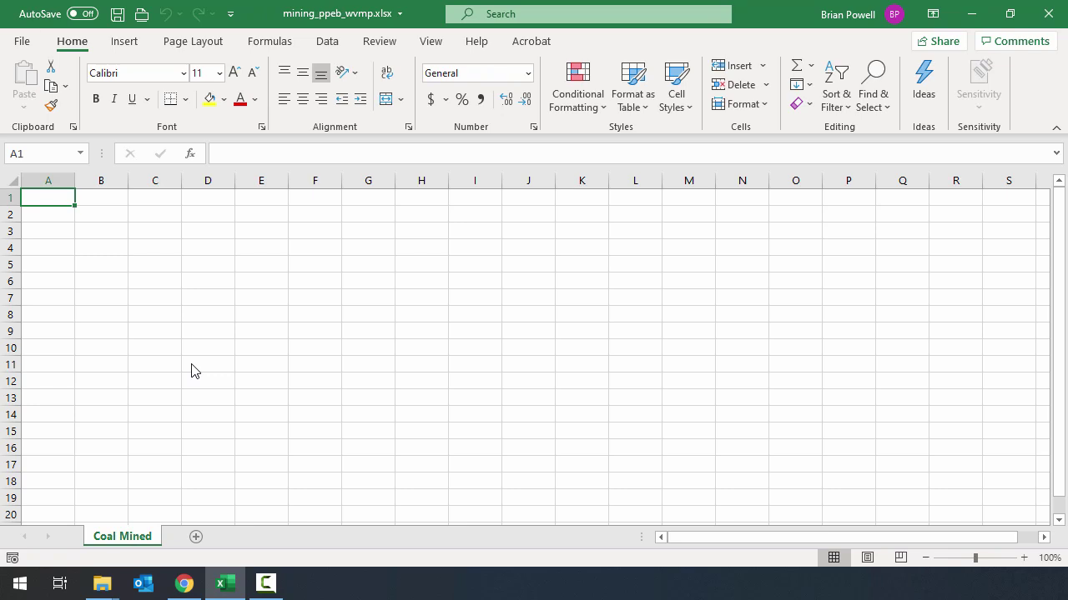
Add two new sheets named Prices and Total Values.
click(196, 537)
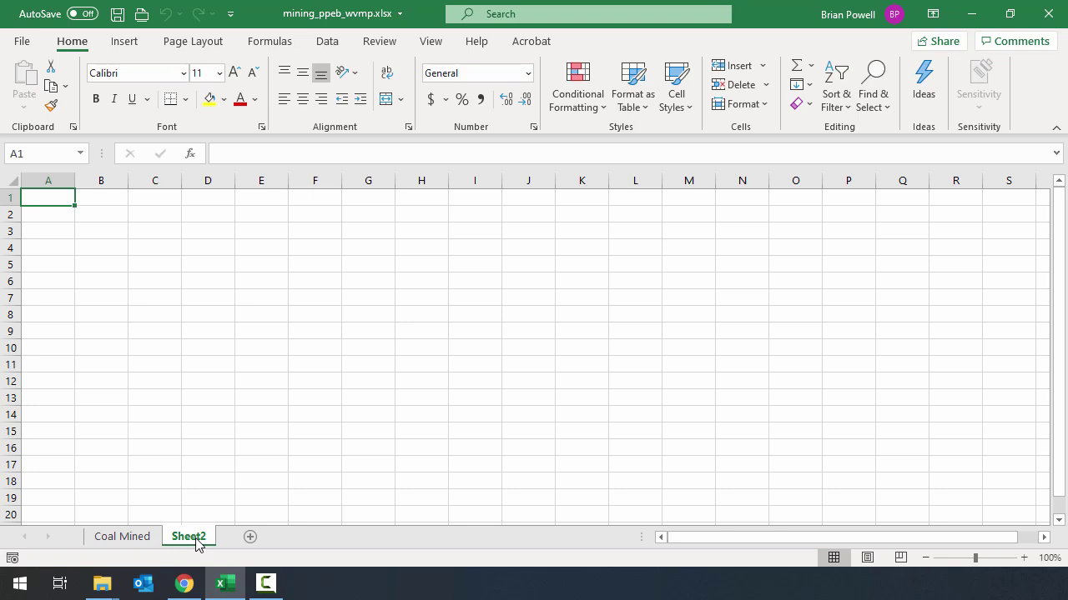
double_click(191, 537)
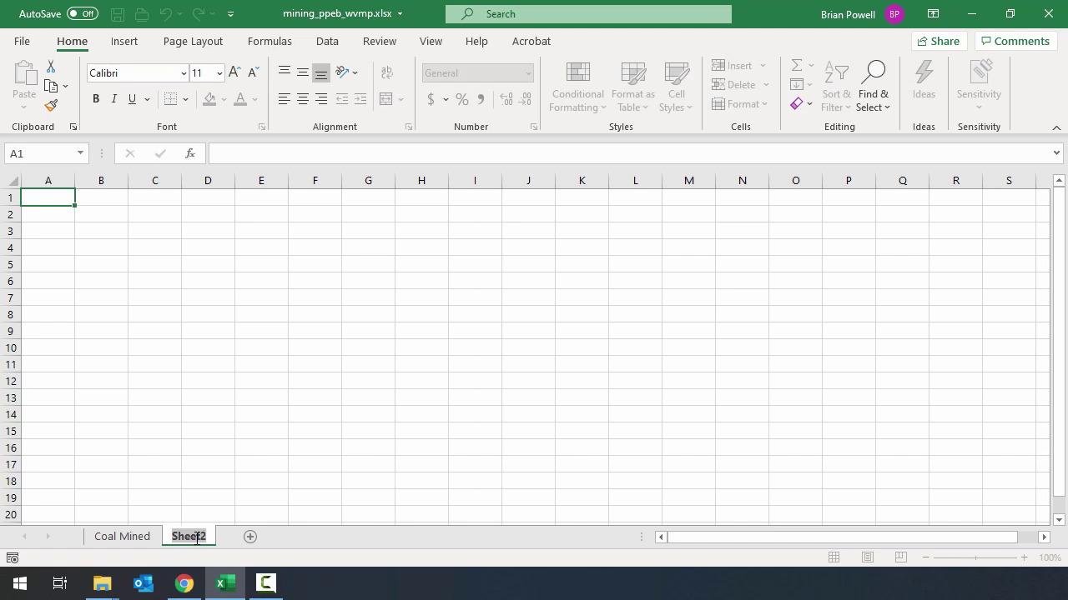
text(Prices)
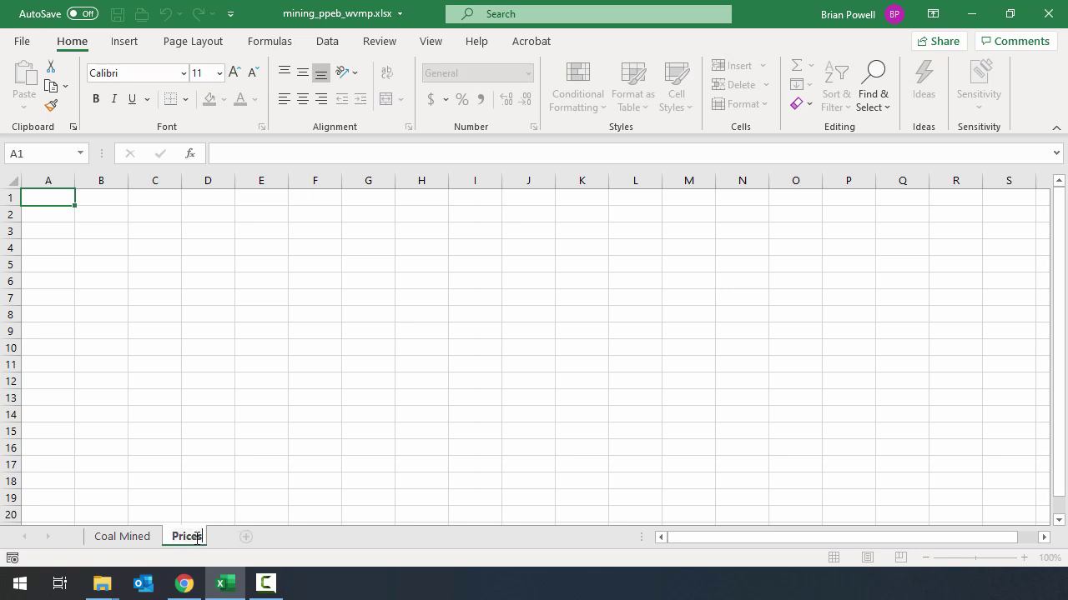
key(Return)
click(244, 537)
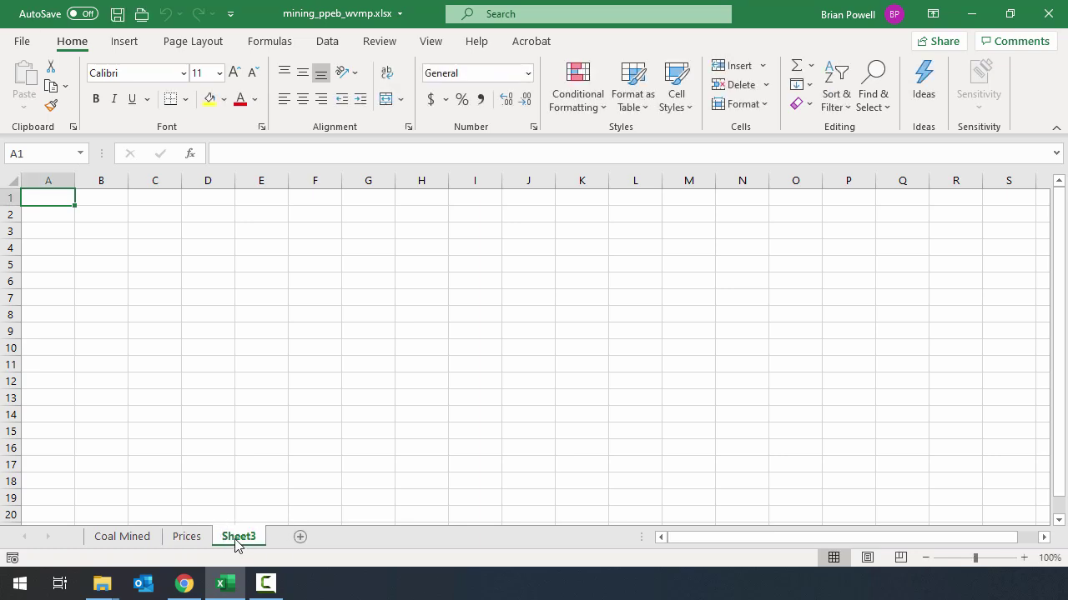
double_click(237, 537)
text(Total Val)
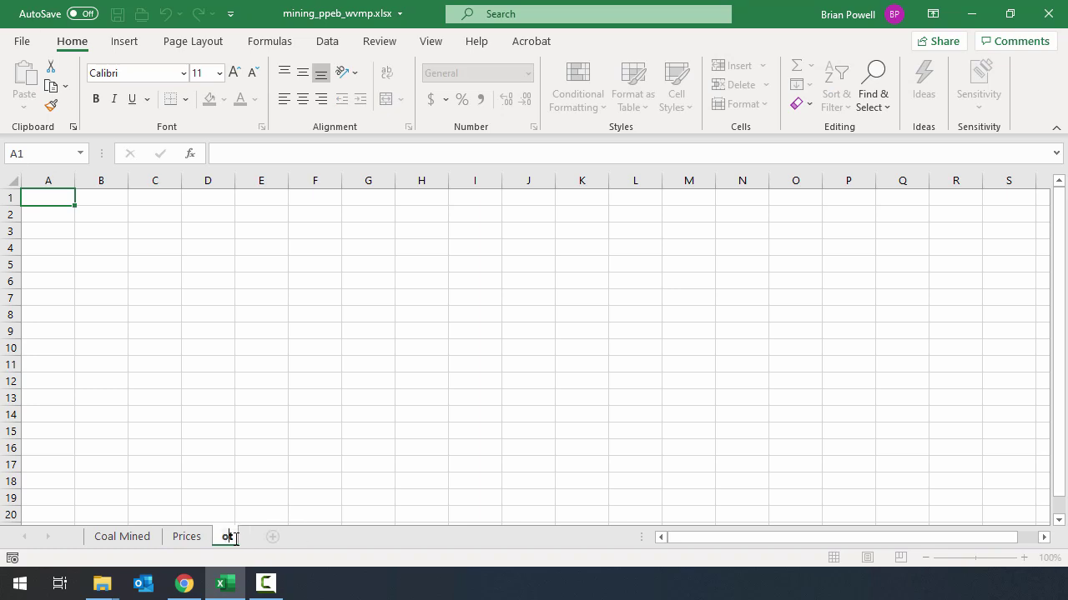
text(ues)
key(Return)
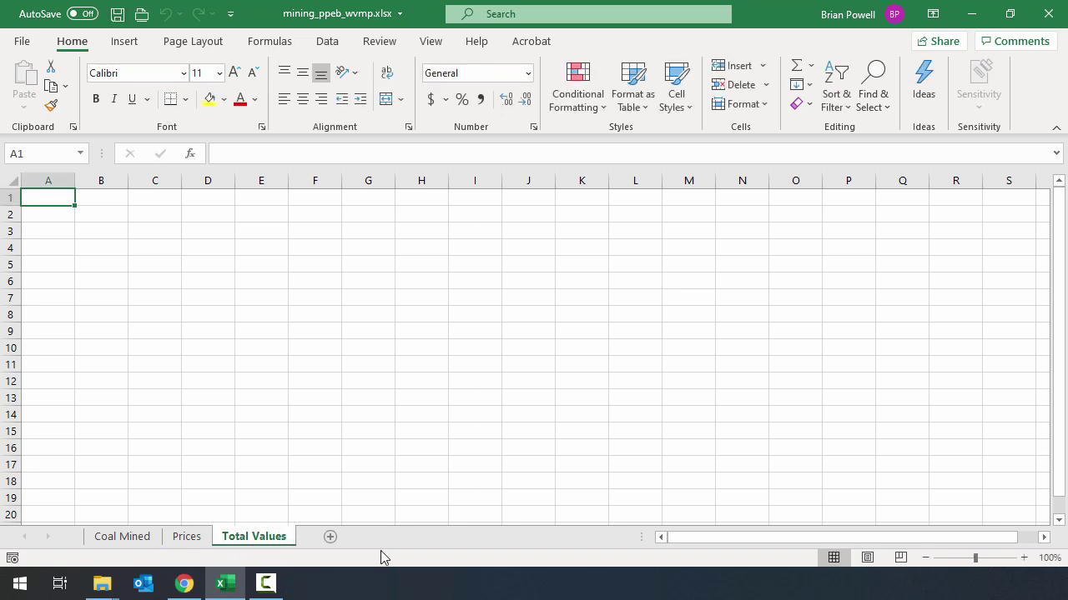
Add two more sheets named Projections and Analysis Questions.
click(330, 538)
double_click(320, 537)
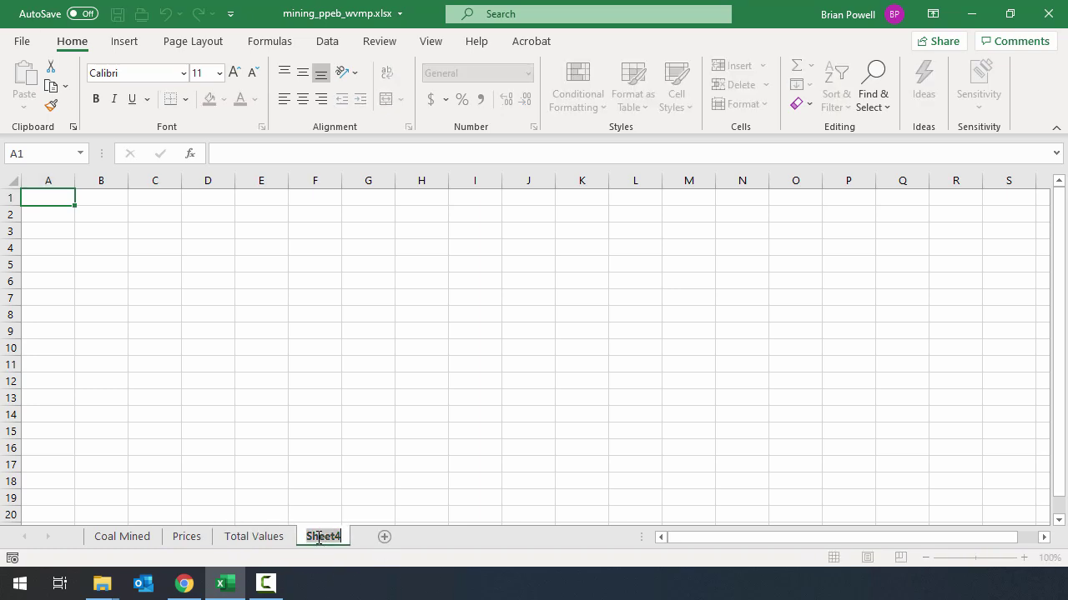
text(Projections)
key(Return)
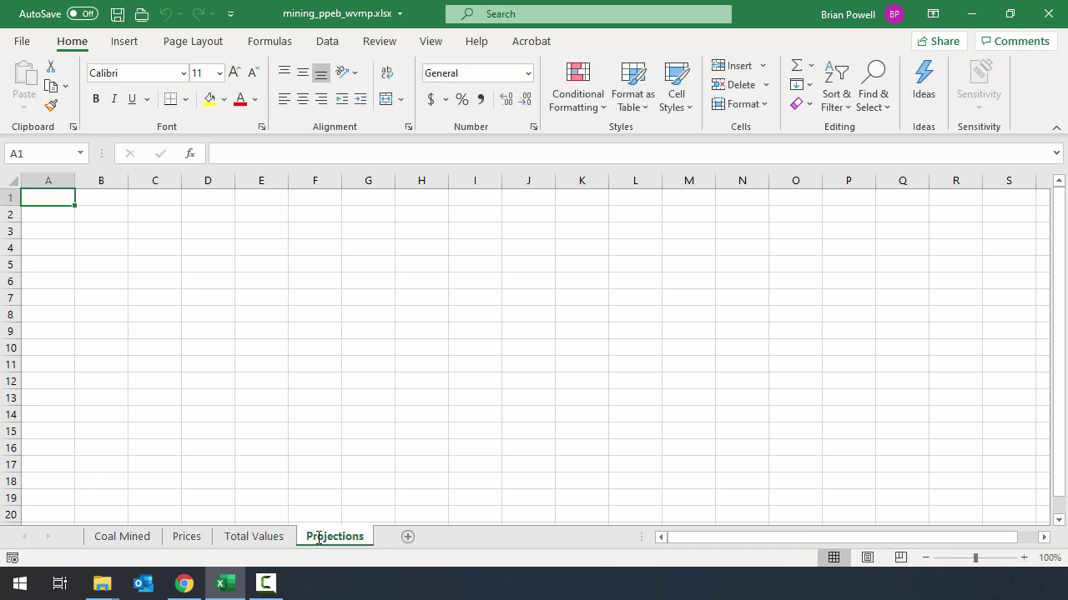
click(408, 537)
double_click(389, 537)
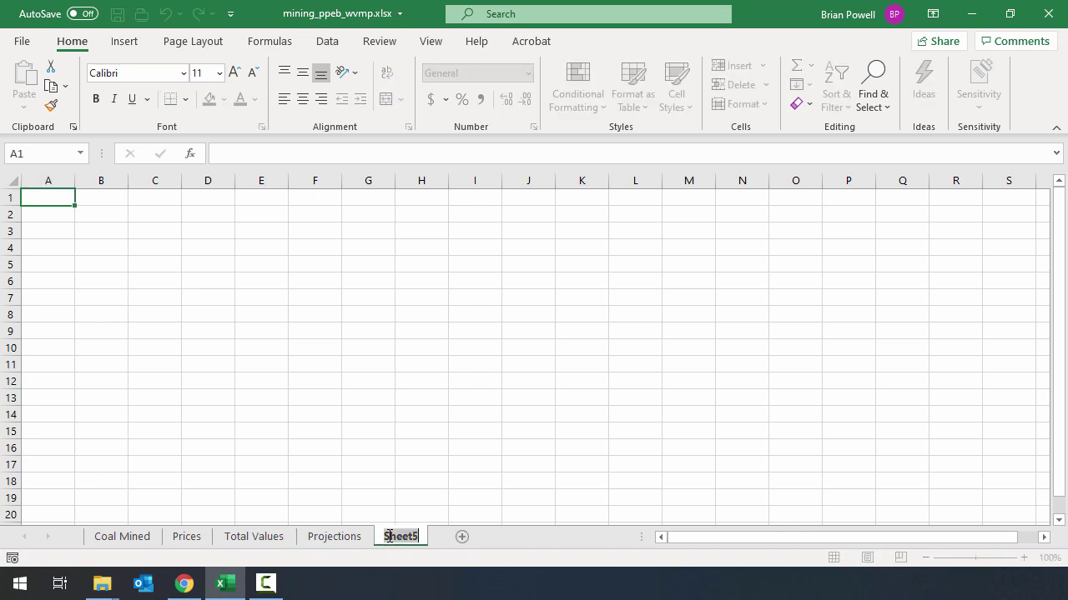
text(Analysis Questions)
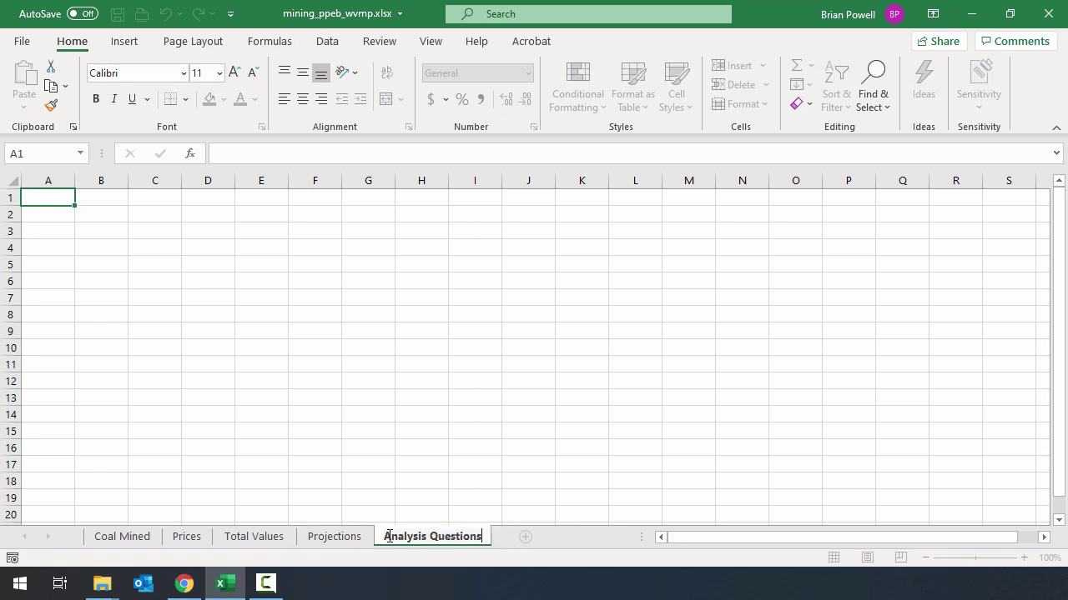
key(Return)
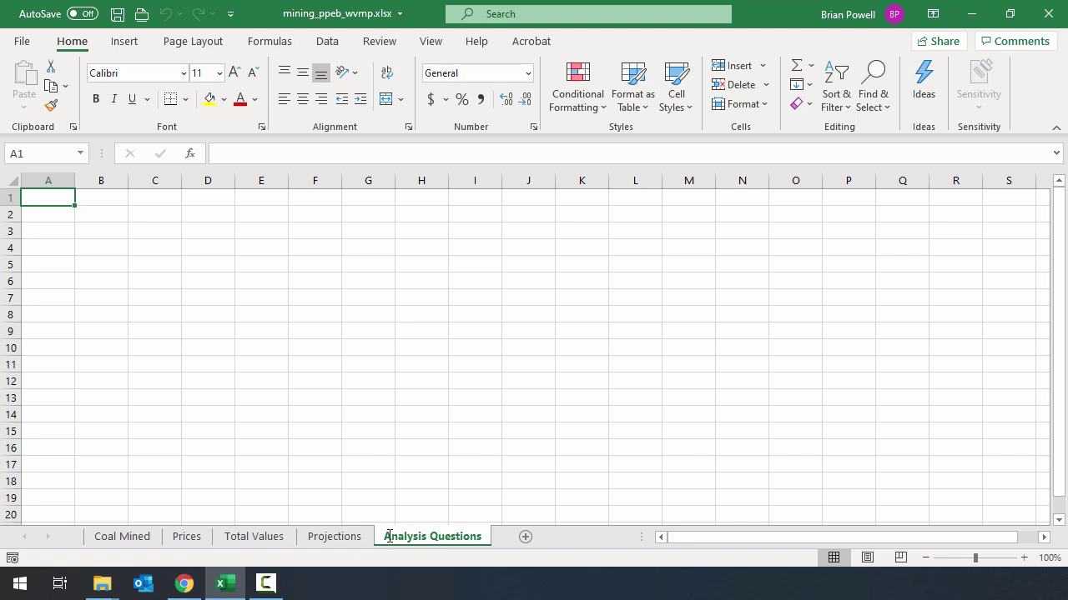
key(F10)
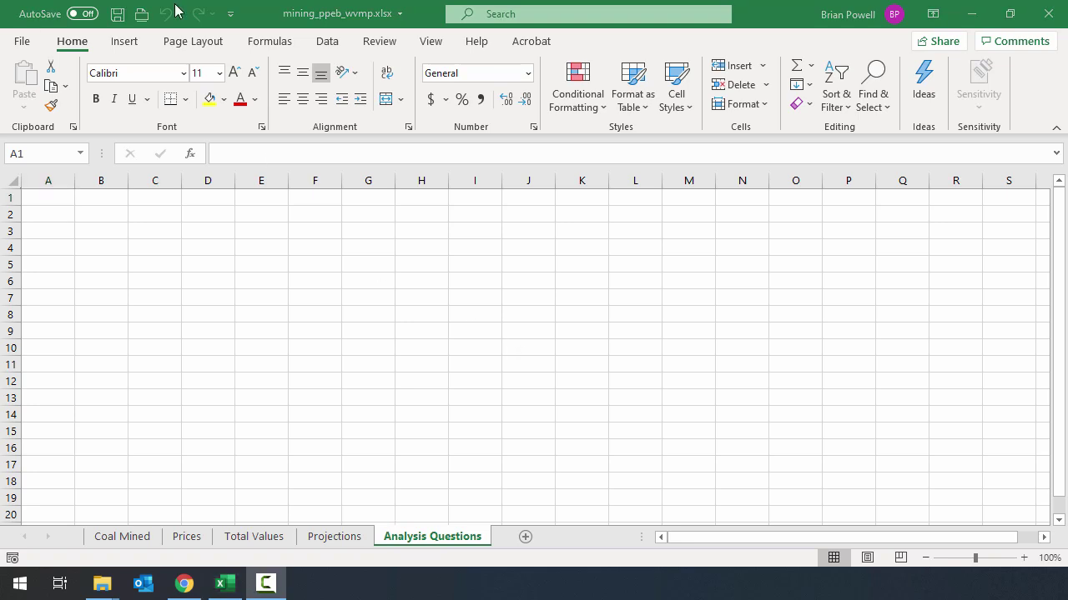
Select cell A3 on the Coal Mined sheet and start Get Data > From File > From XML.
click(263, 15)
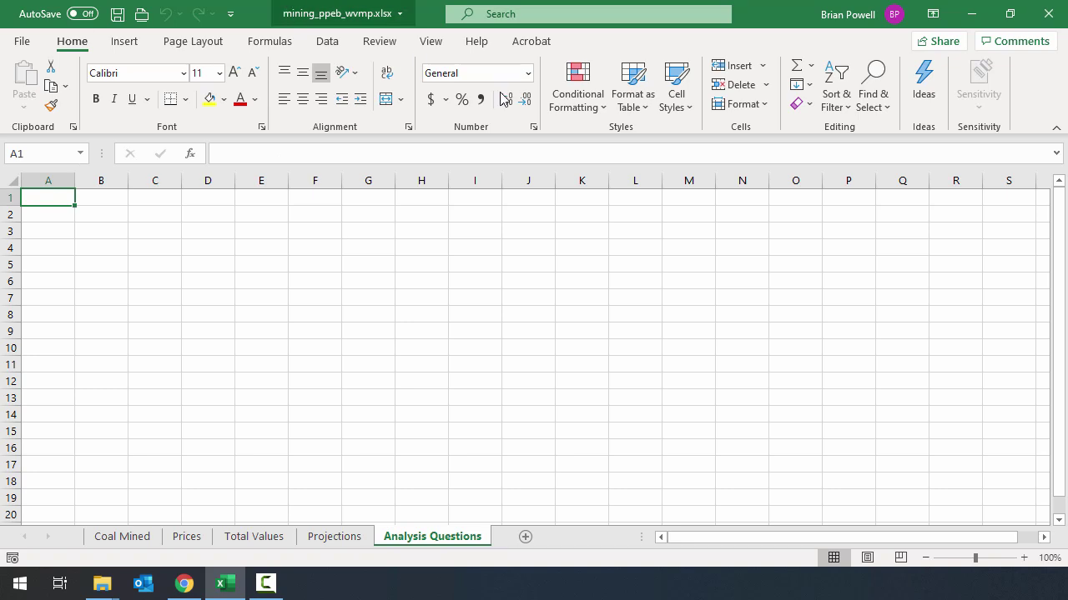
click(136, 539)
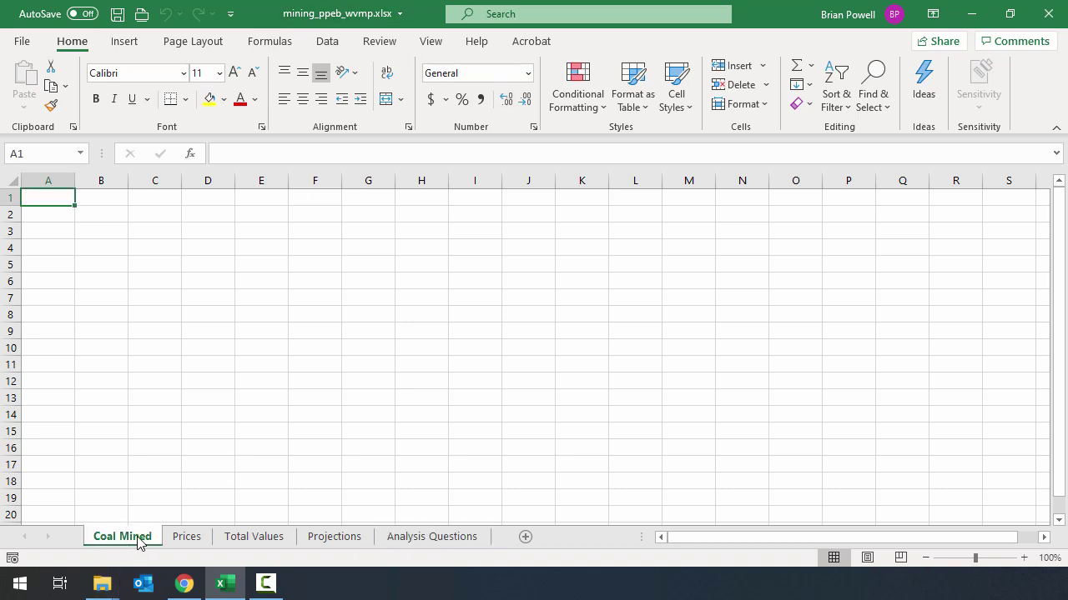
click(54, 230)
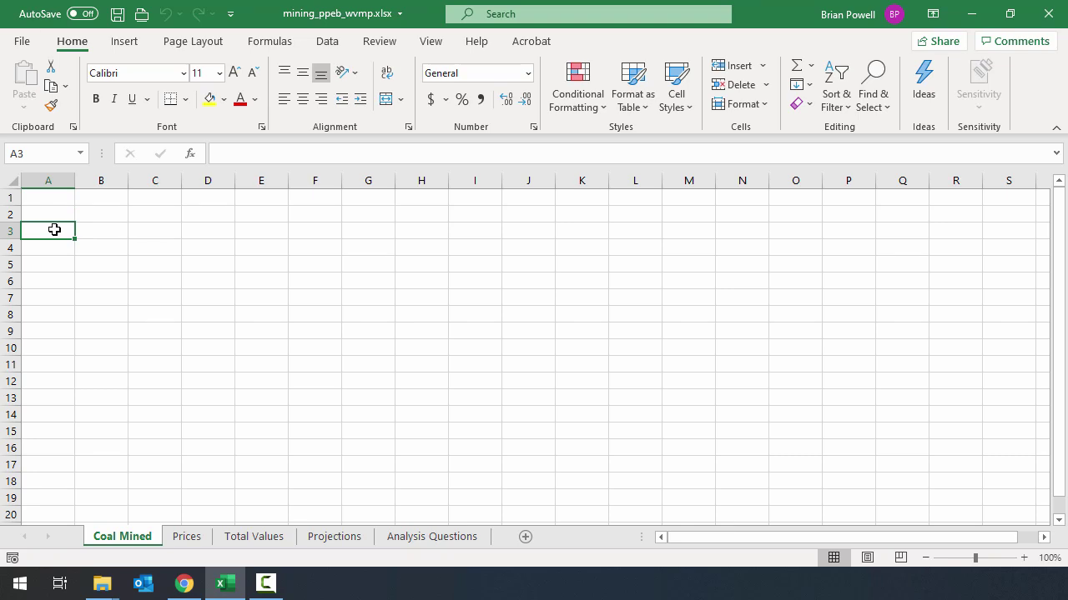
click(327, 42)
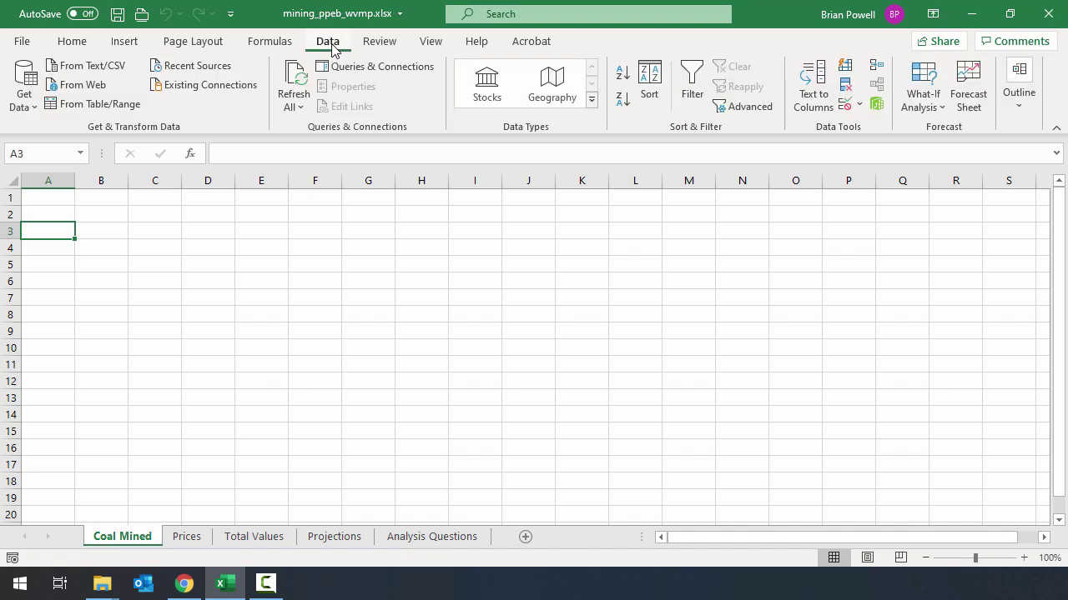
click(16, 107)
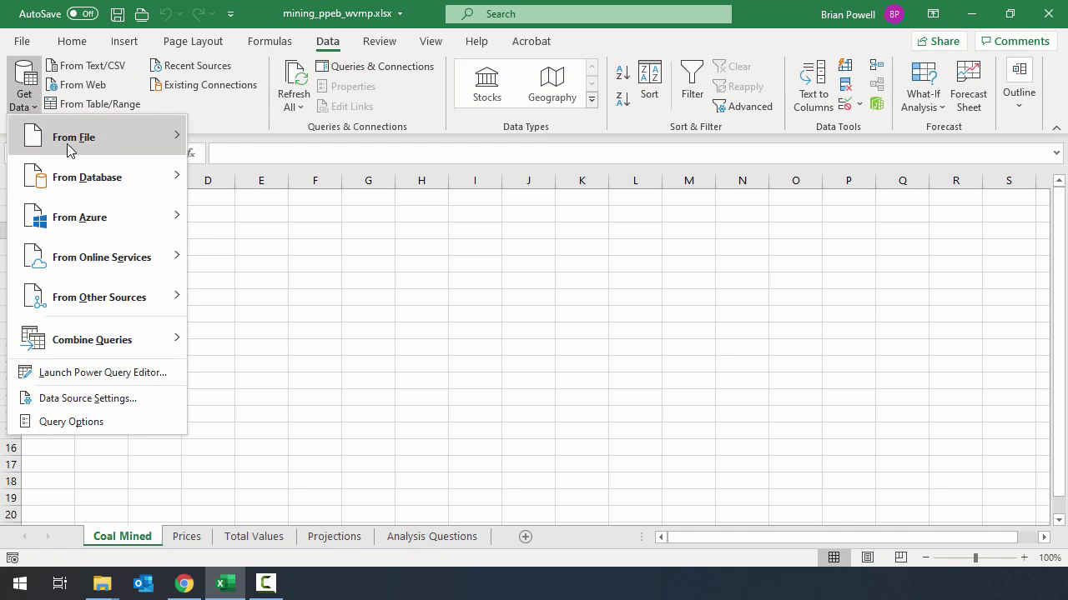
mouse_move(71, 137)
click(336, 217)
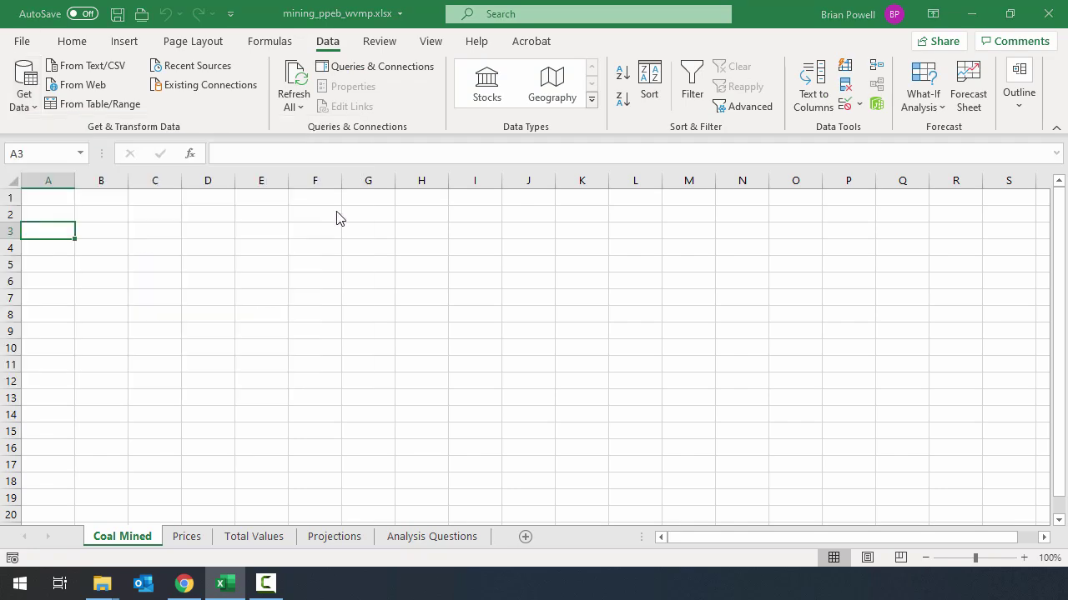
Go to the Desktop's data-files-ppeb-wvmp folder and open coalmined.xml.
click(381, 45)
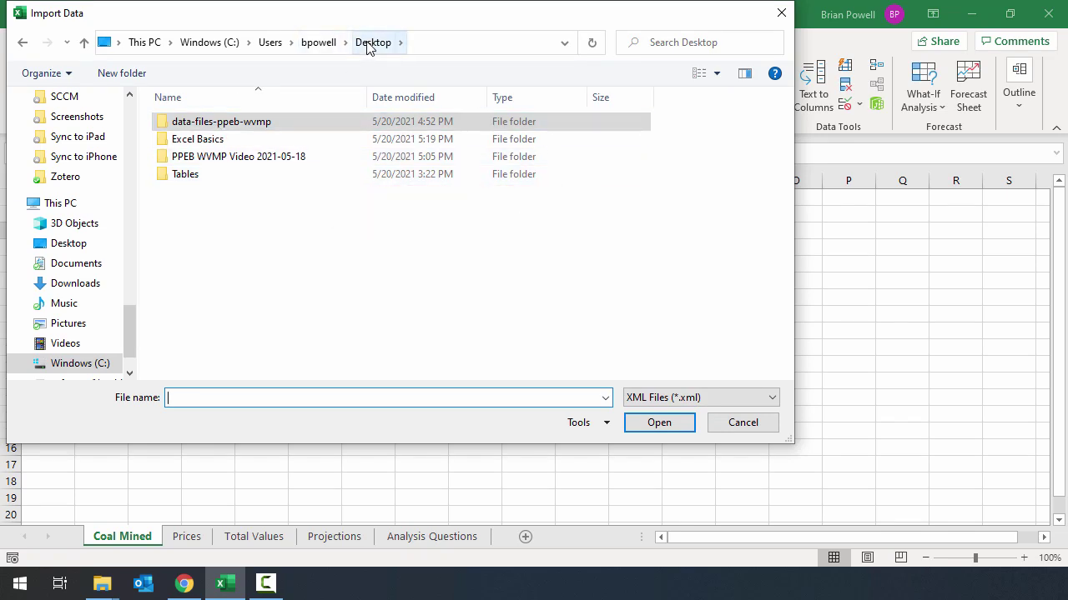
double_click(266, 129)
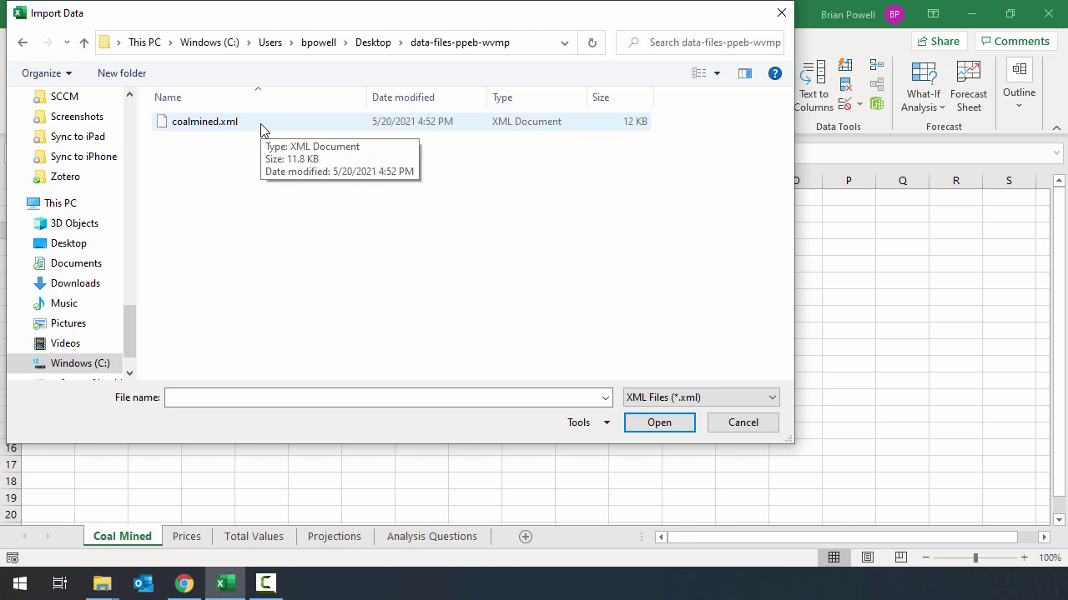
double_click(250, 123)
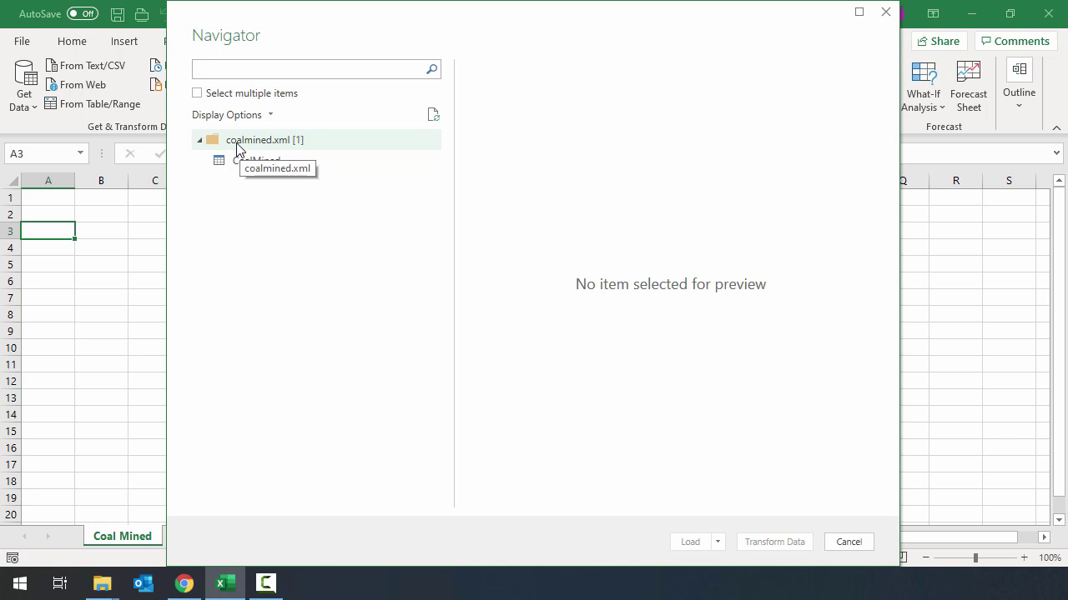
Preview the CoalMined table in the Navigator and choose Load To.
click(279, 165)
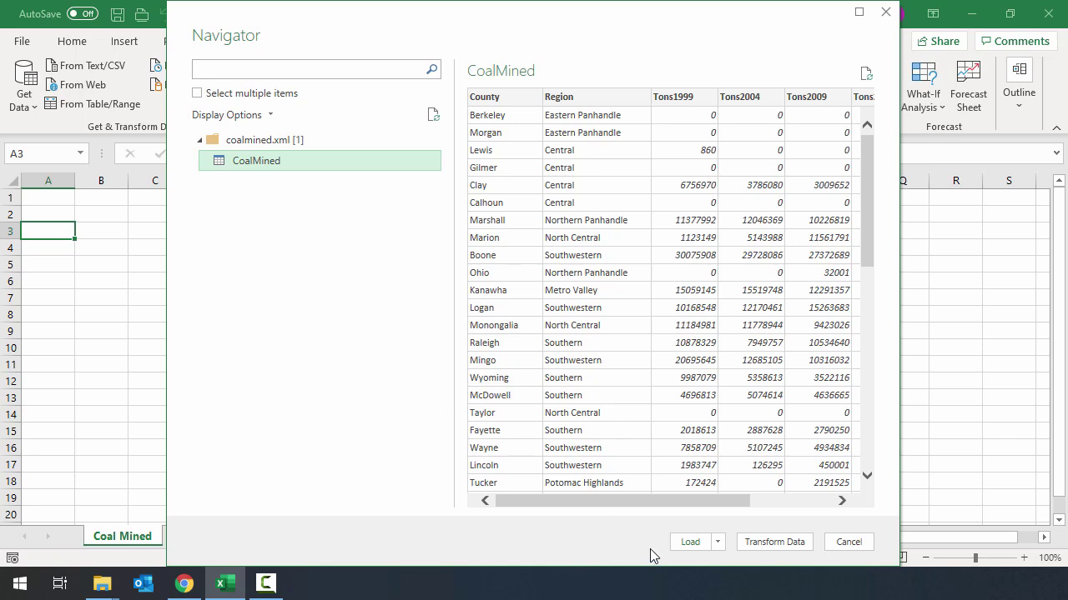
click(718, 543)
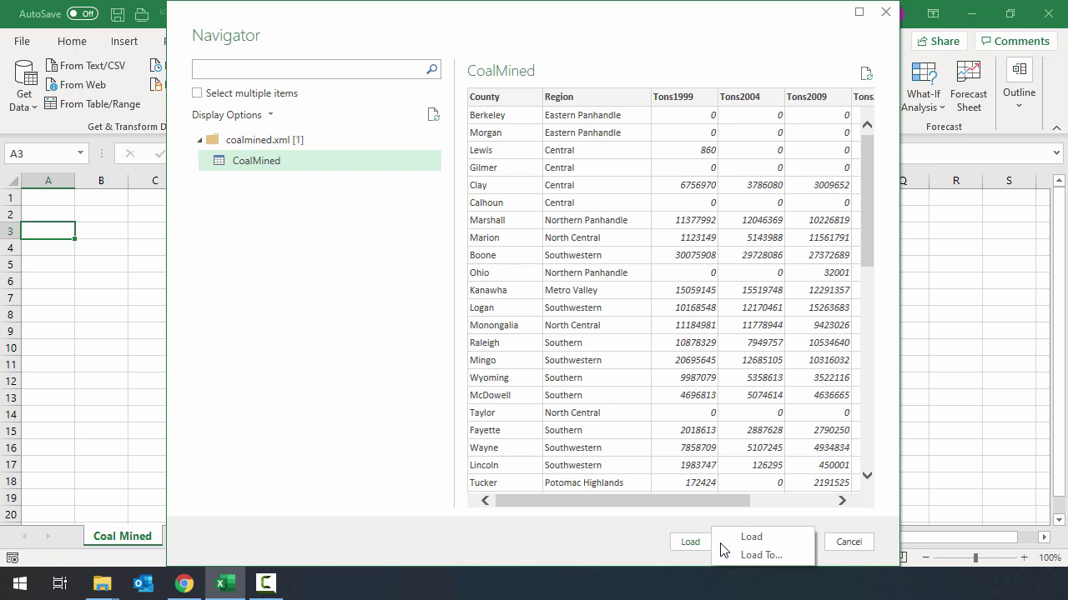
click(768, 555)
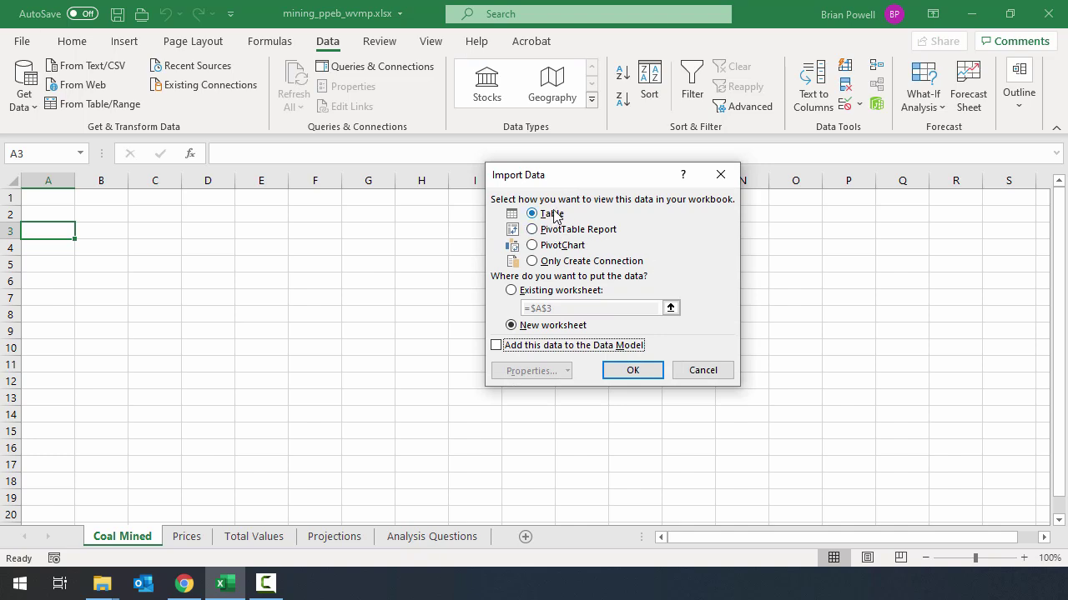
Load CoalMined into the existing worksheet at =$A$3, yielding 55 rows in seven columns.
click(577, 292)
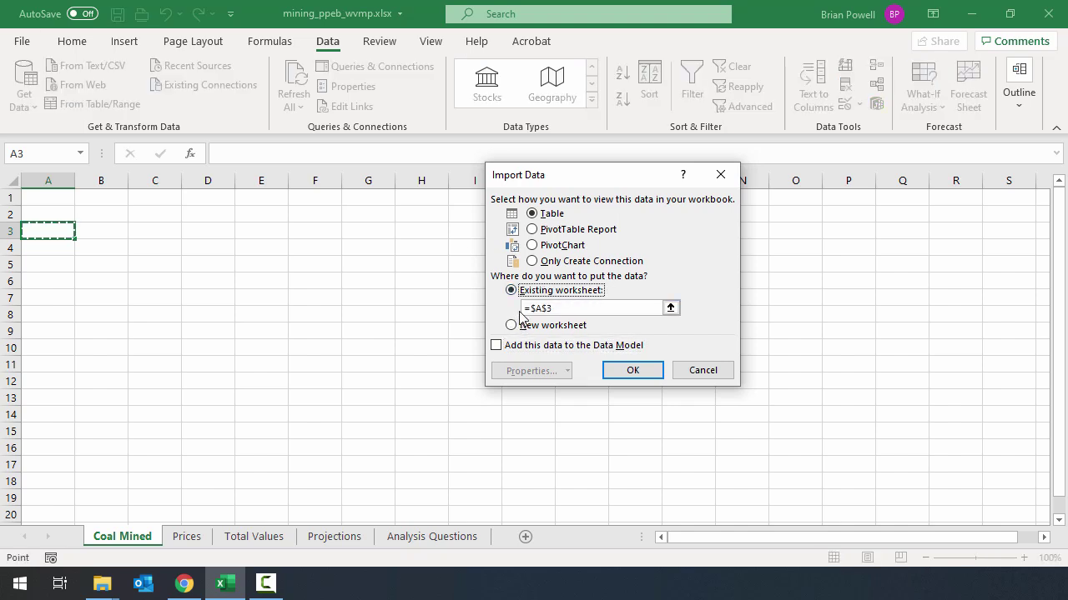
click(567, 309)
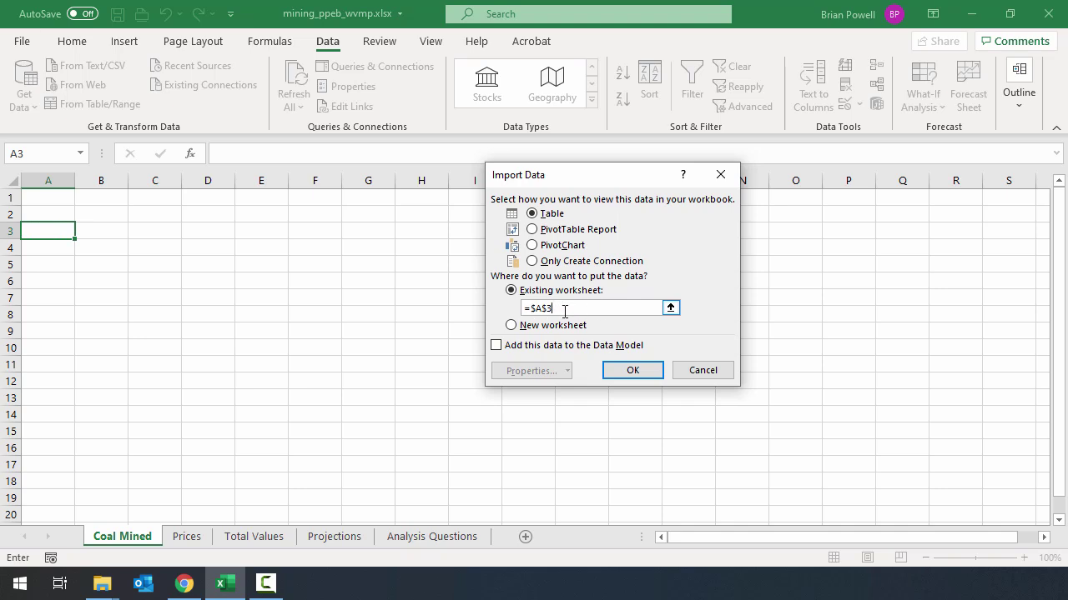
click(633, 374)
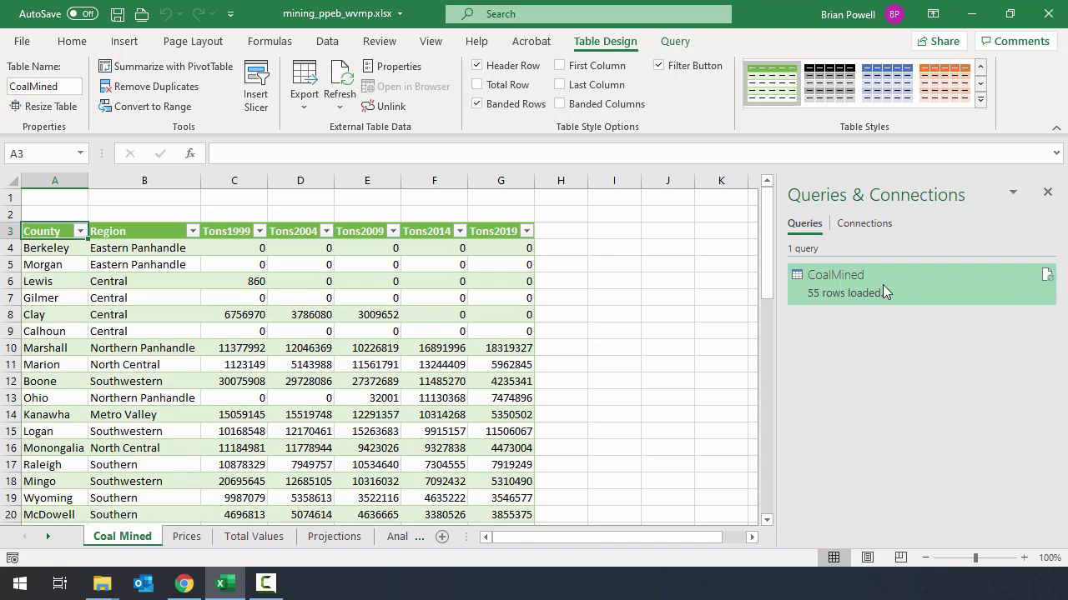
mouse_move(962, 281)
mouse_move(1047, 281)
Close the Queries & Connections pane beside the loaded Coal Mined table.
click(1048, 193)
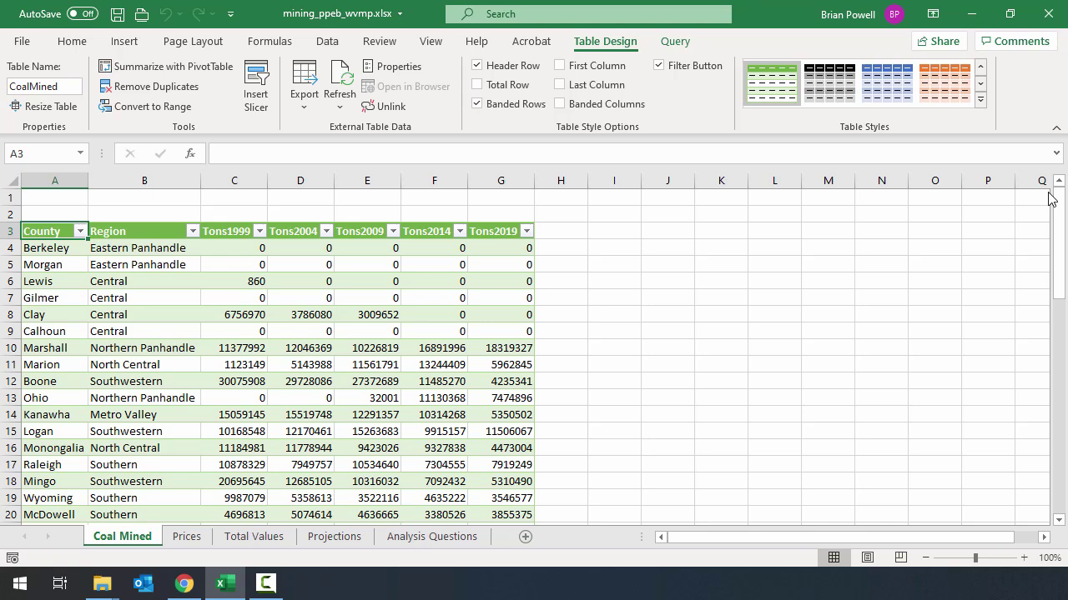
key(F10)
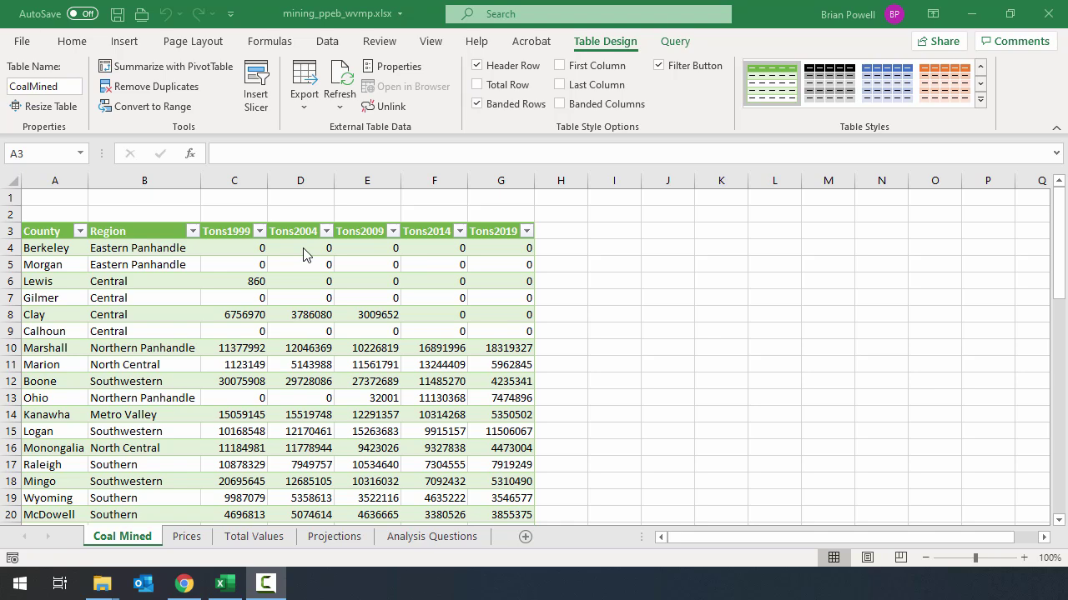
On the Prices sheet, select cell A3 and start a From Text/CSV import to reach Prices.csv.
click(186, 539)
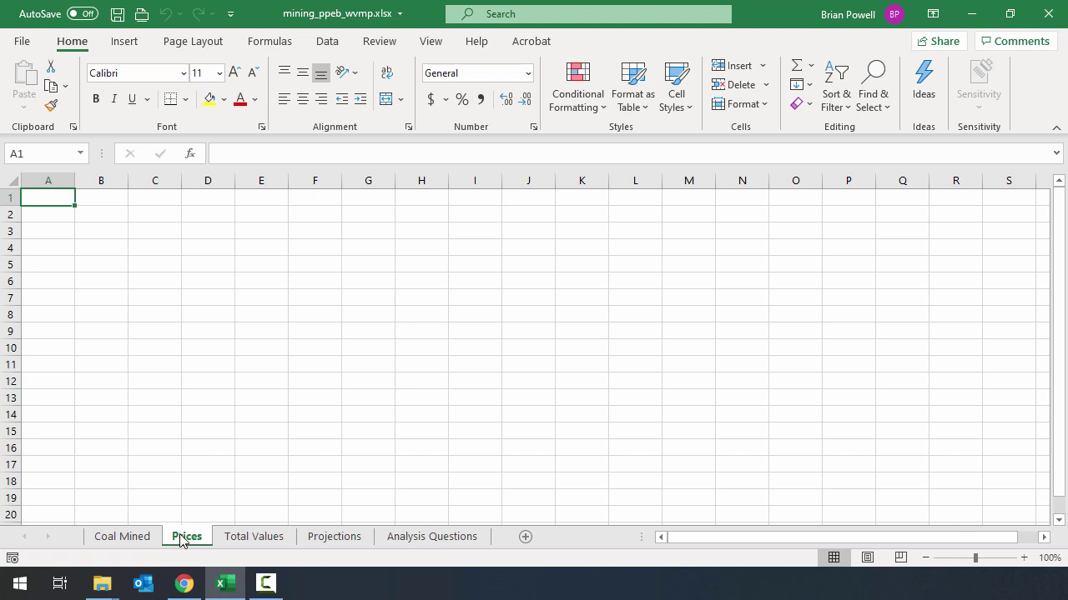
click(43, 233)
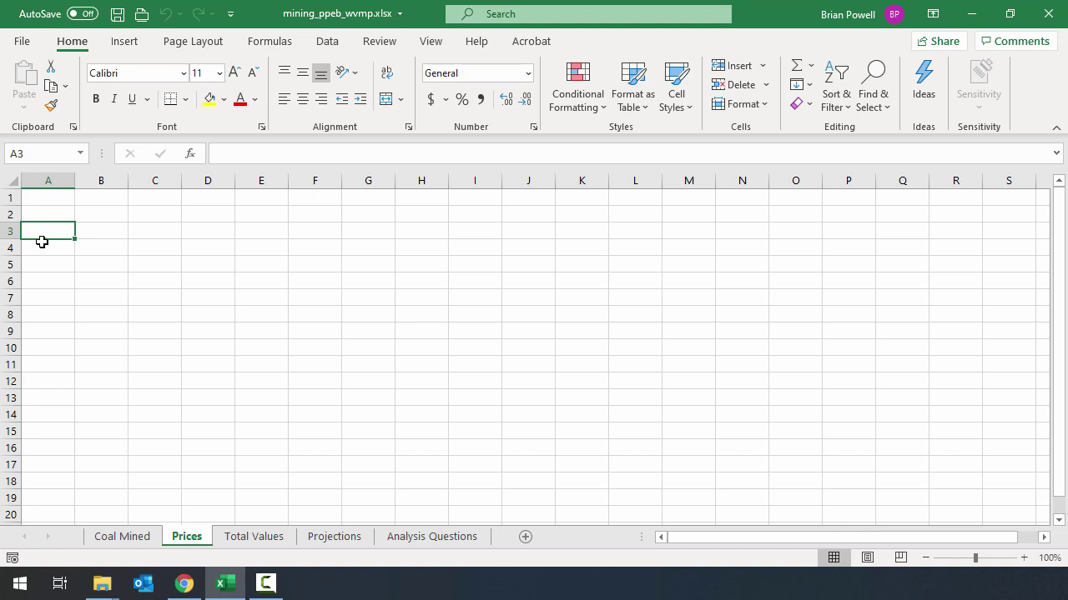
click(331, 42)
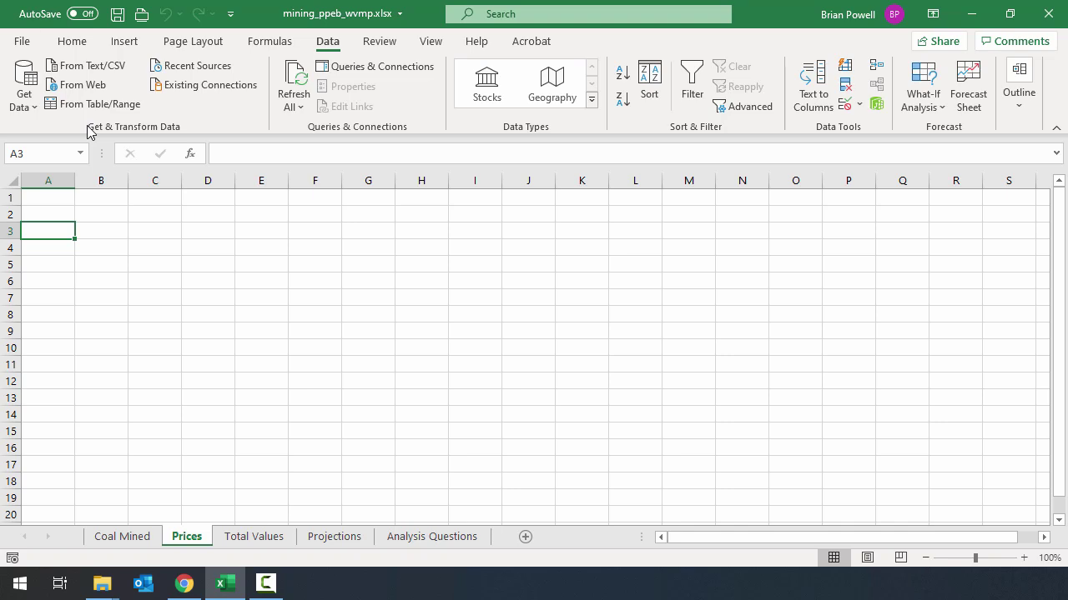
click(22, 105)
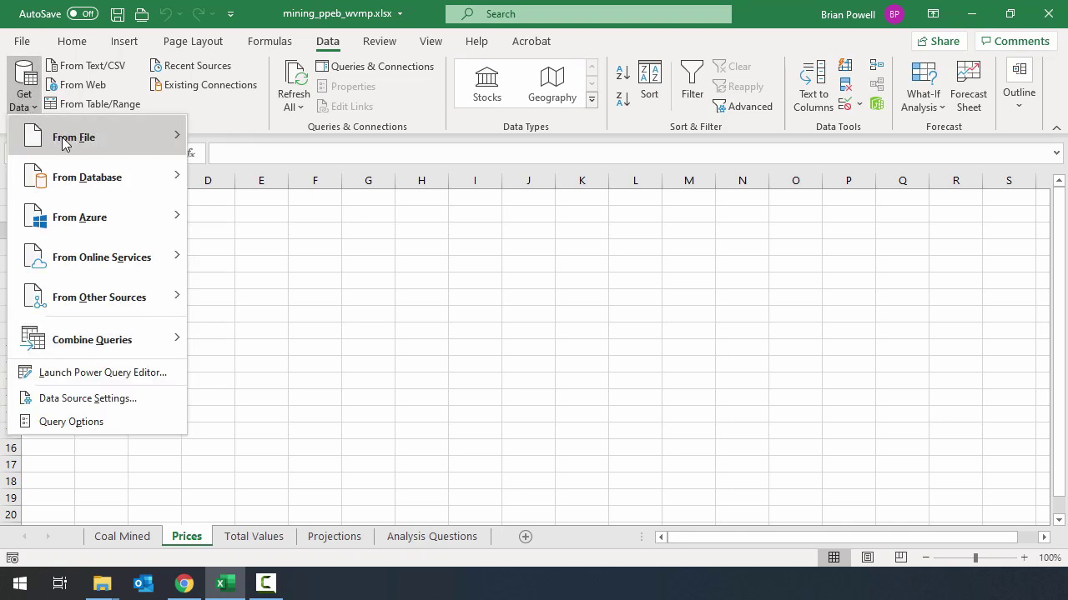
mouse_move(91, 136)
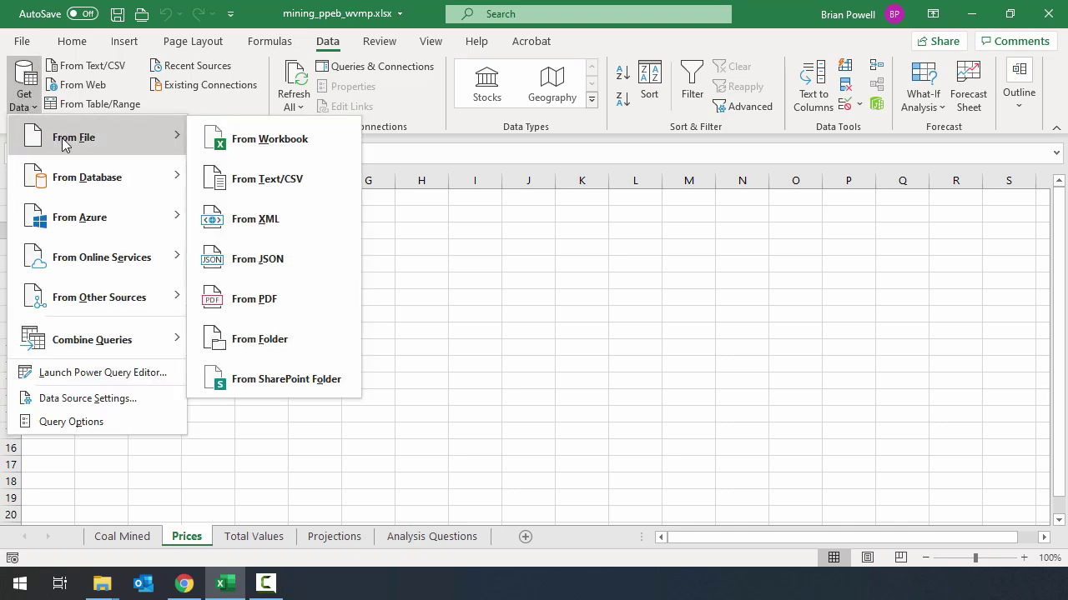
click(293, 188)
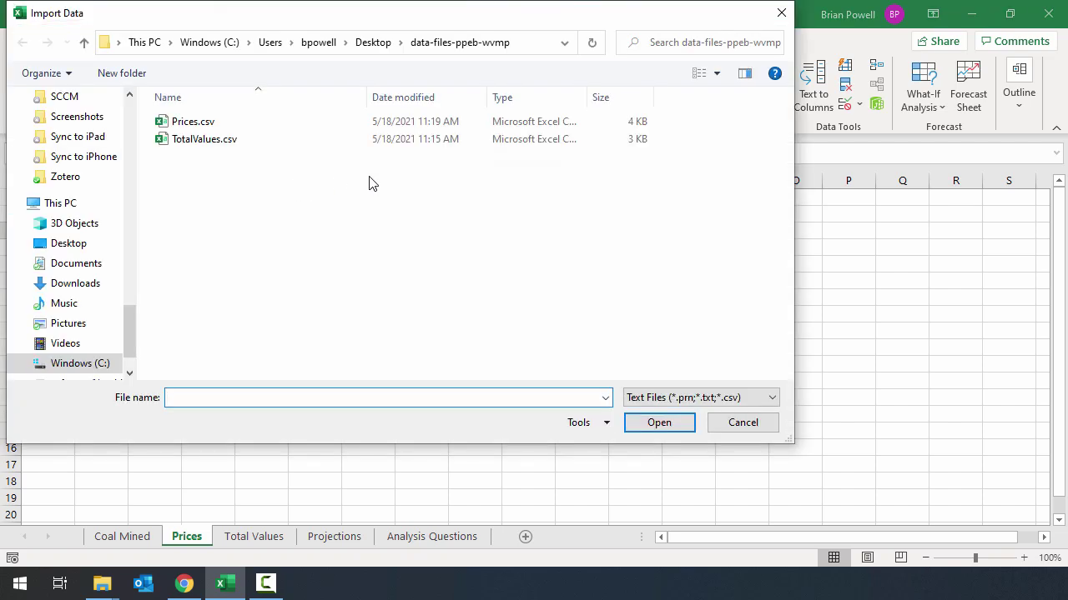
Open Prices.csv and scroll its preview across the County, Region, 1999–2019, Average Price and 2019 Rank columns.
double_click(216, 125)
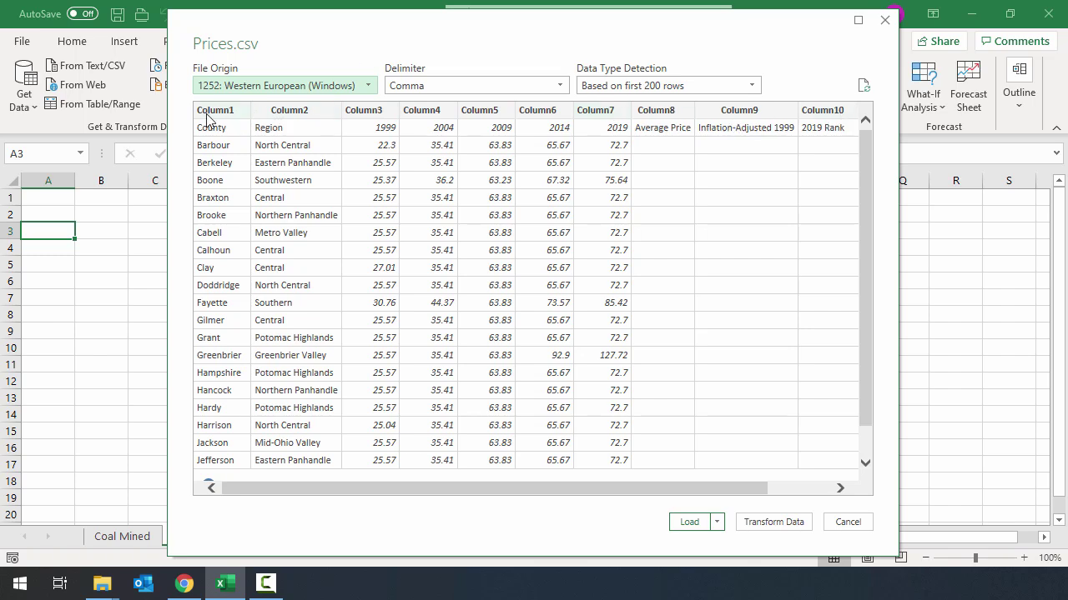
drag(765, 489, 839, 490)
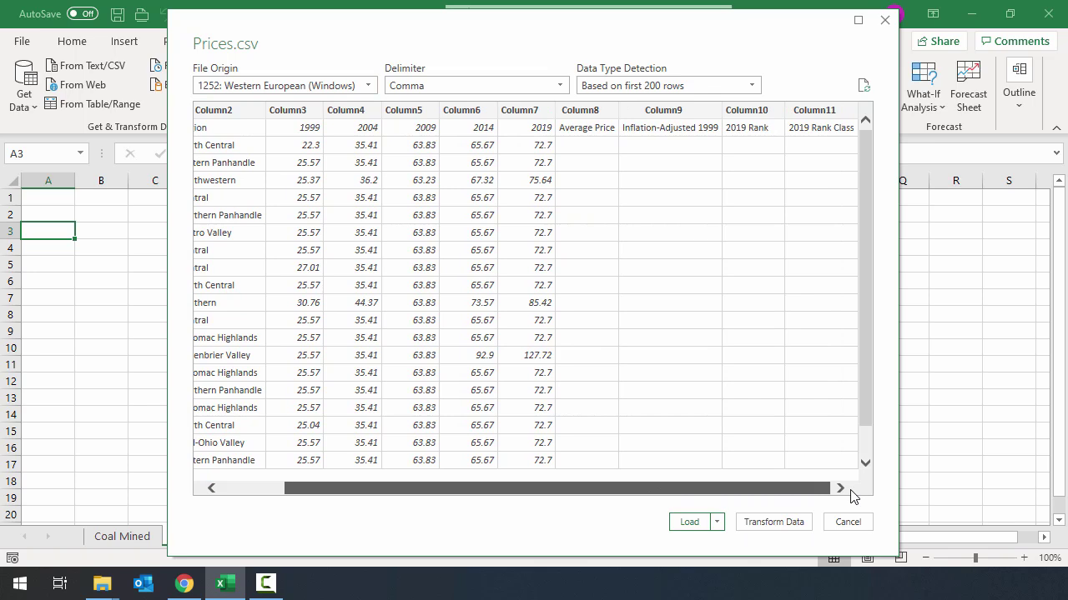
drag(656, 499, 395, 495)
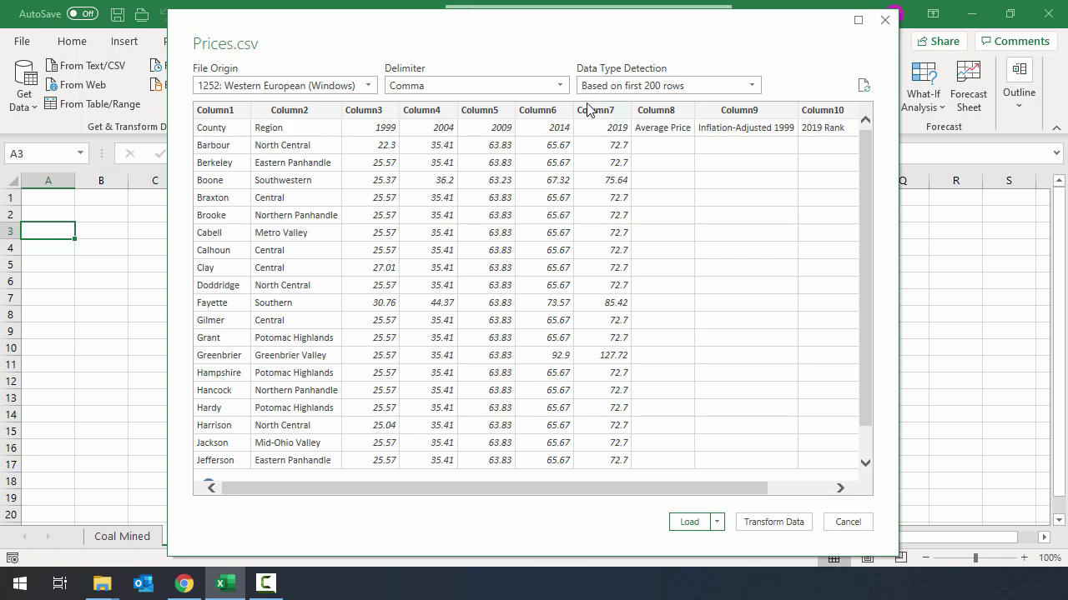
Edit the Prices data in Power Query, promoting its first row to column headers.
click(790, 524)
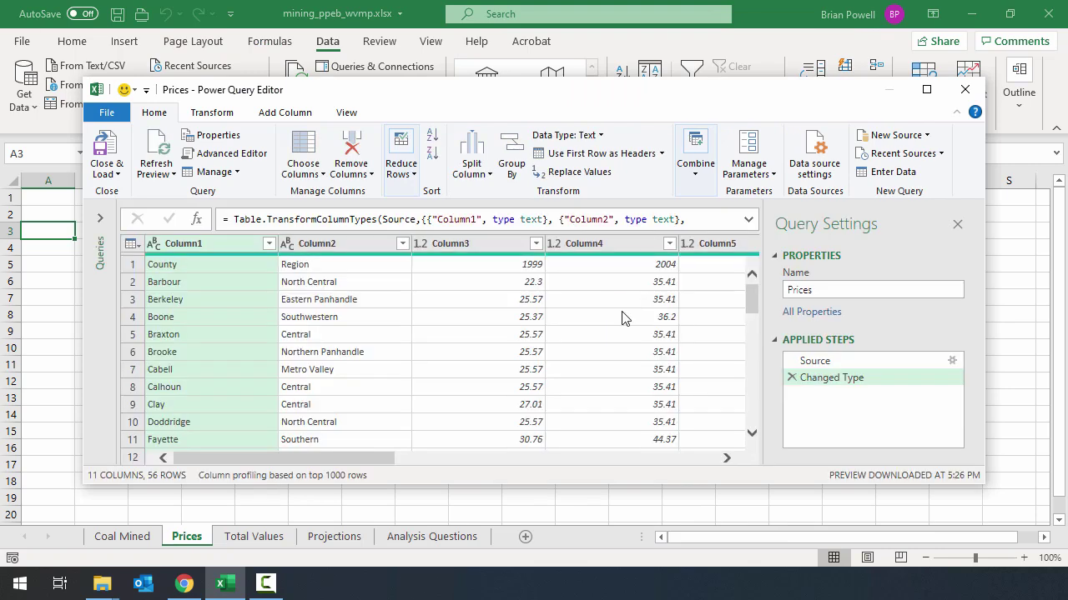
click(625, 161)
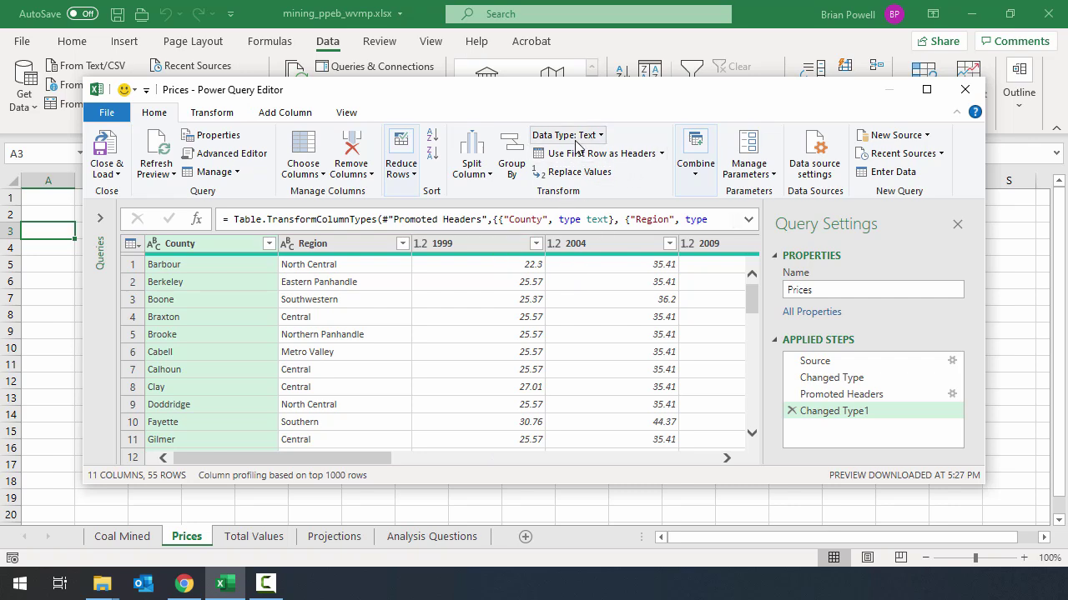
Load the Prices query as a table into the existing Prices sheet at cell $A$3.
click(116, 175)
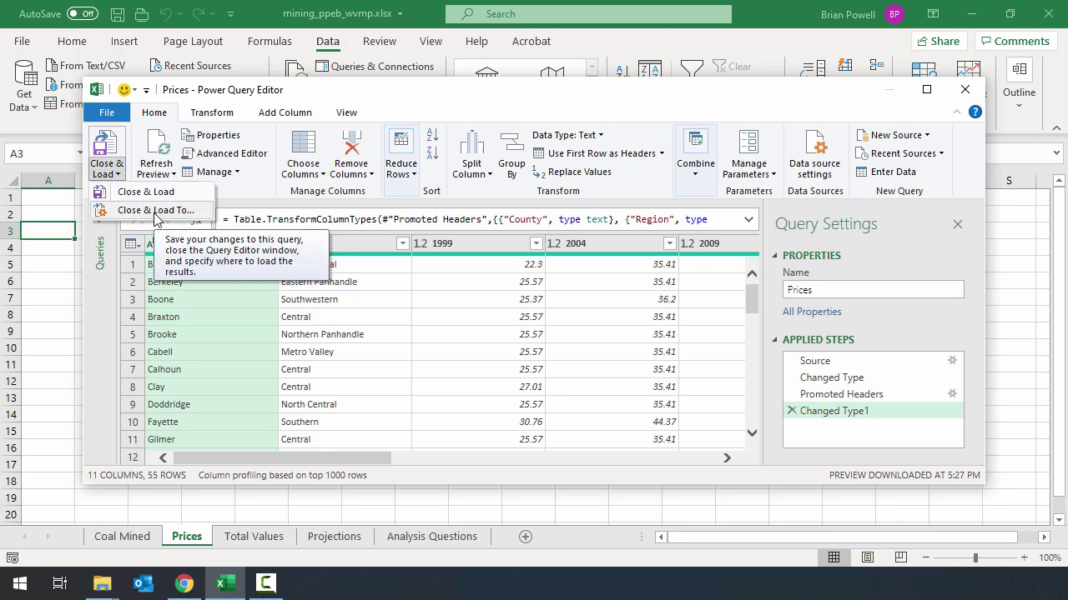
click(154, 214)
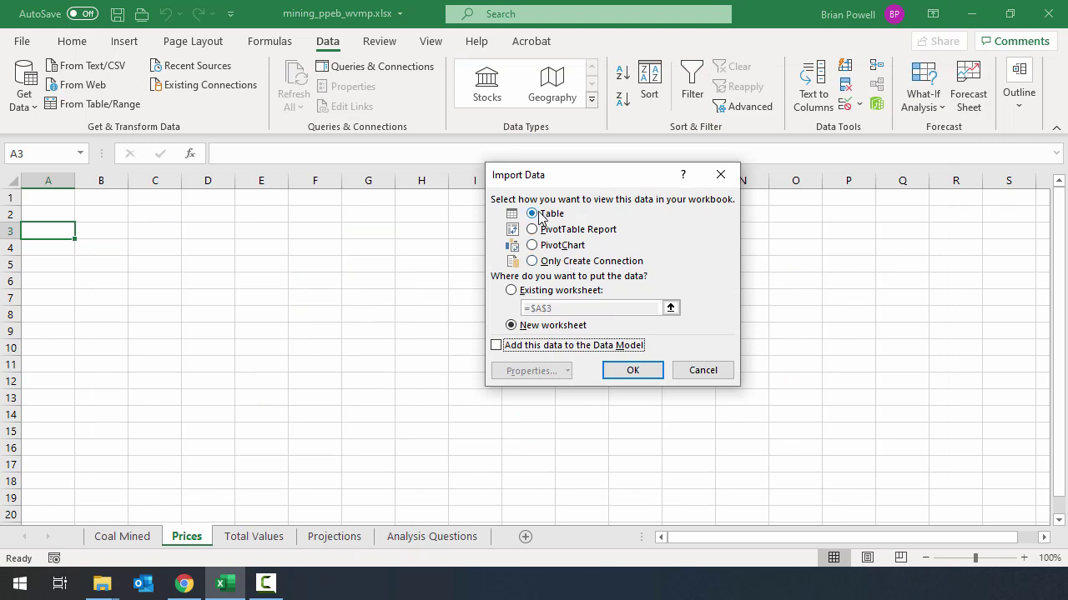
click(573, 291)
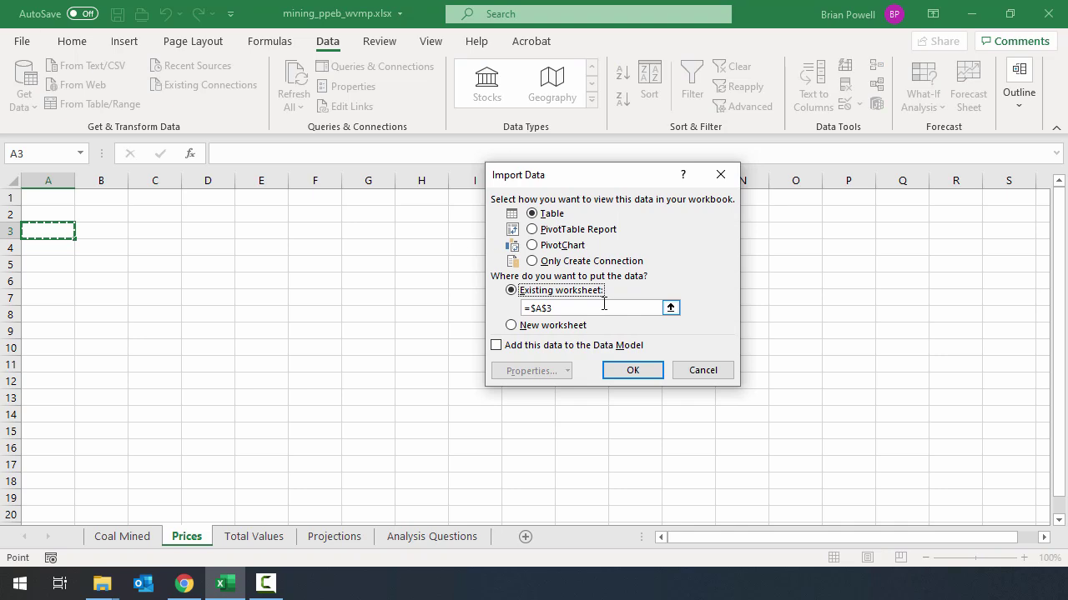
click(640, 372)
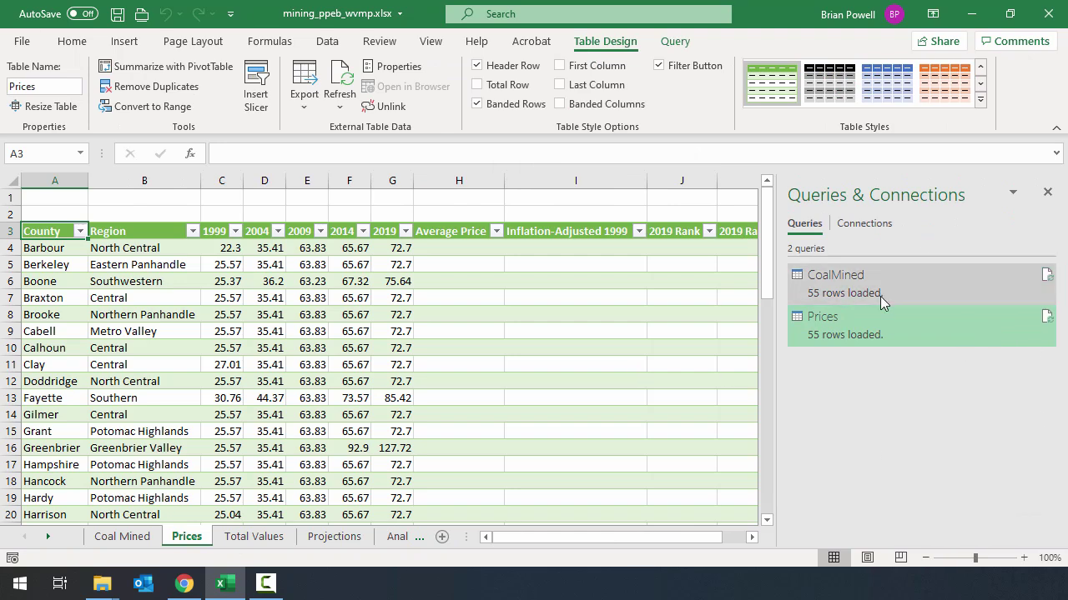
mouse_move(889, 337)
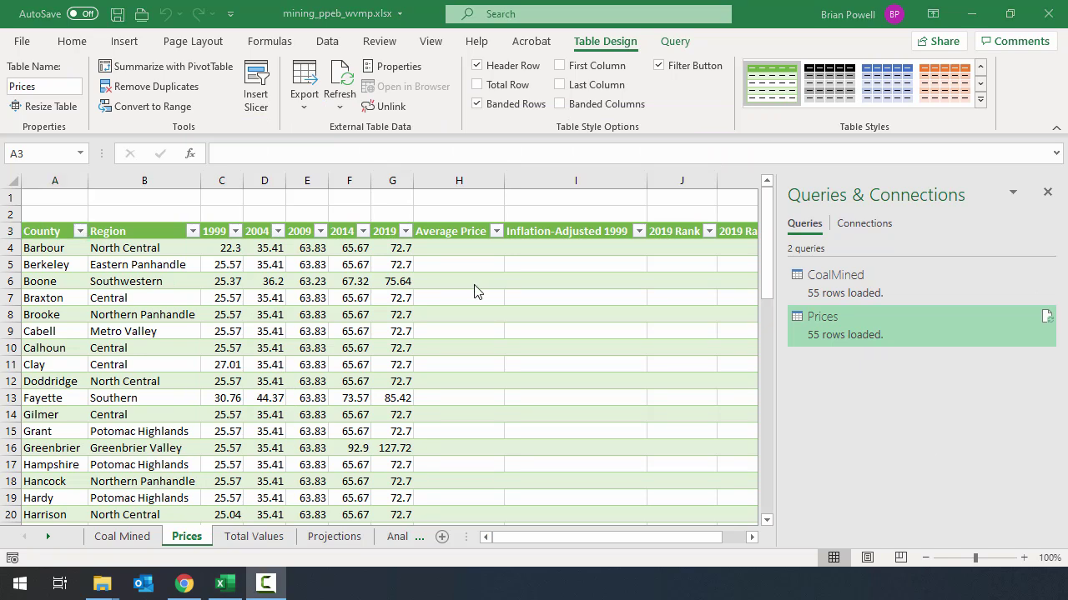
On the Total Values sheet, select A3 and open TotalValues.csv via From Text/CSV for preview.
click(279, 542)
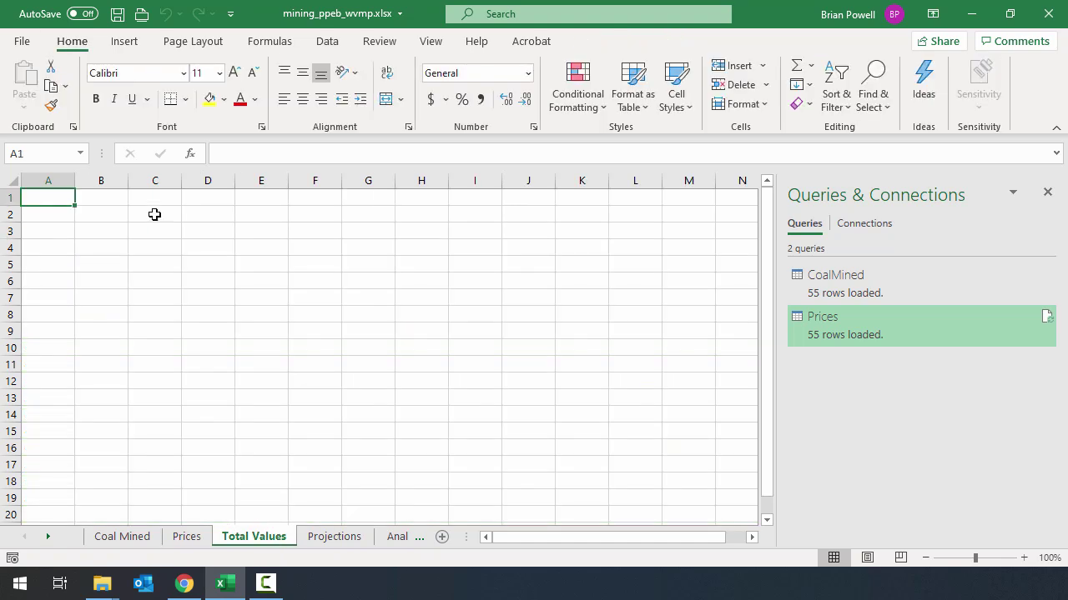
click(56, 231)
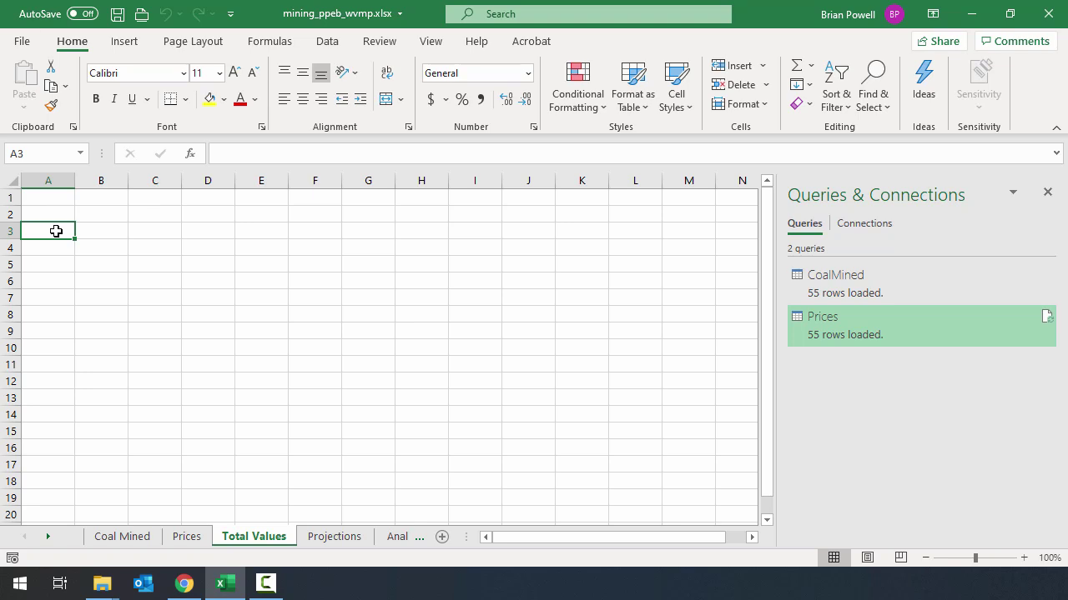
click(328, 42)
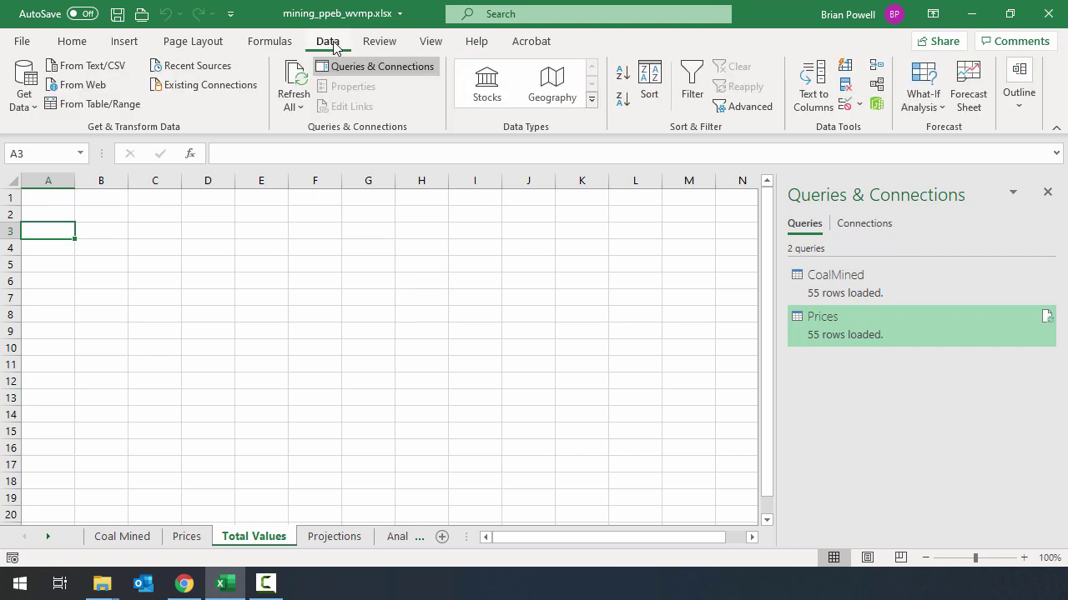
click(11, 111)
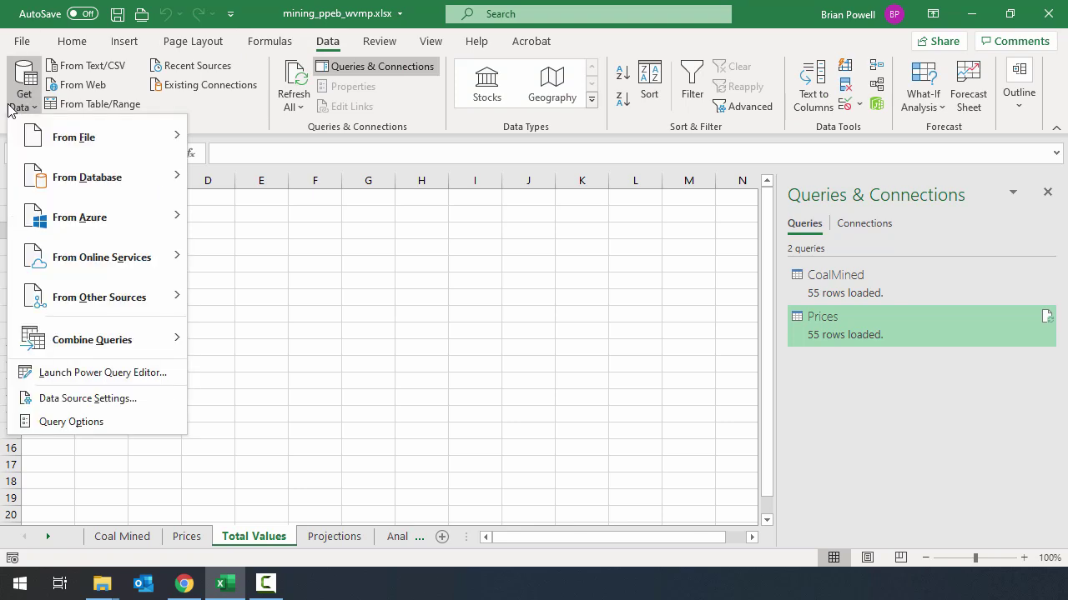
click(200, 118)
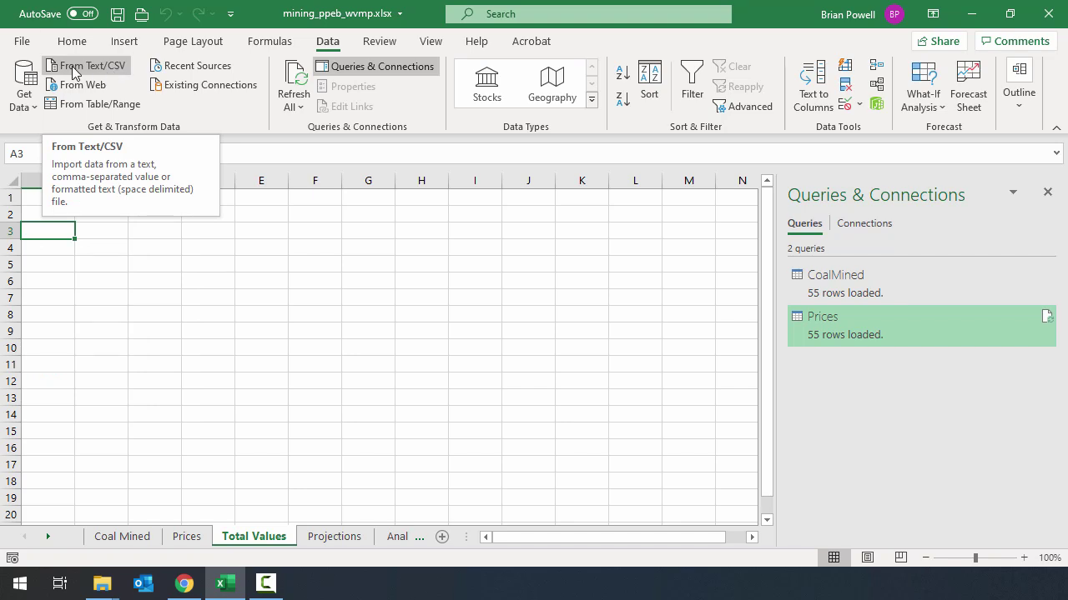
click(104, 67)
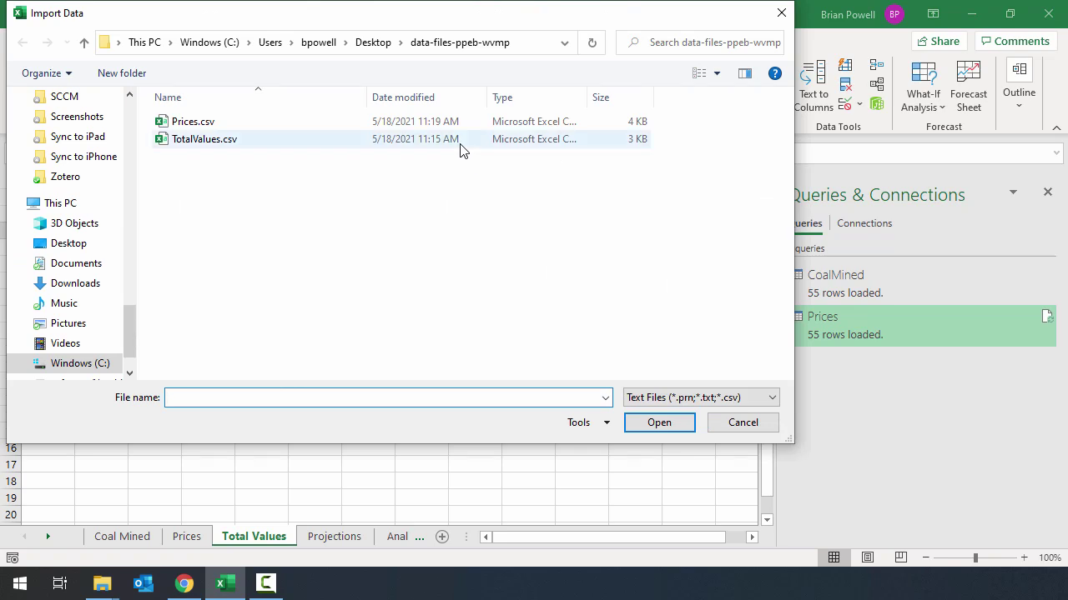
double_click(272, 139)
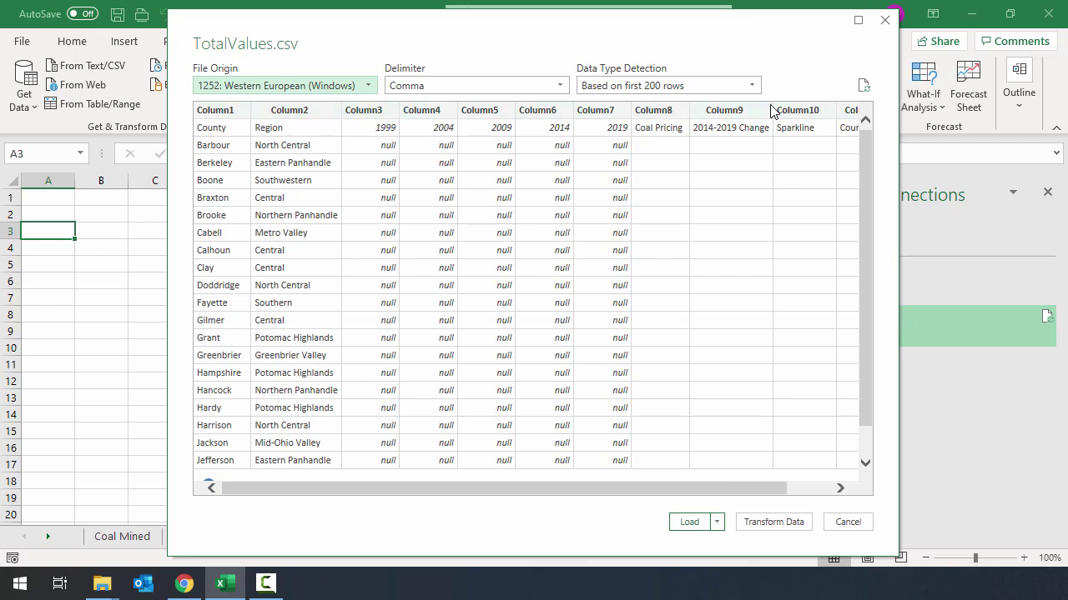
Promote TotalValues' first row to headers in Power Query and load it to the existing sheet at $A$3.
click(787, 523)
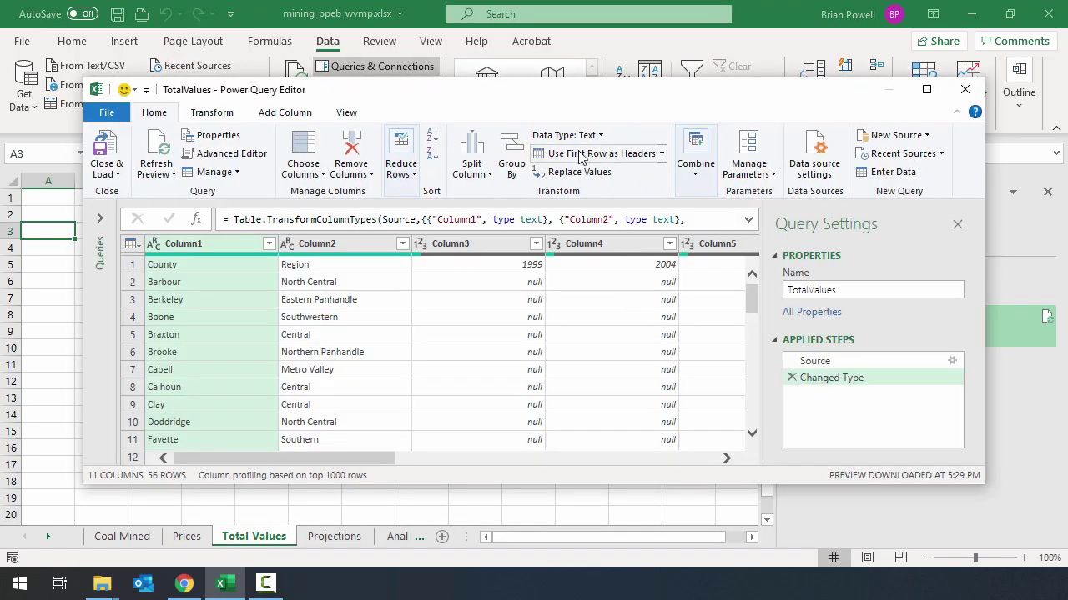
click(581, 153)
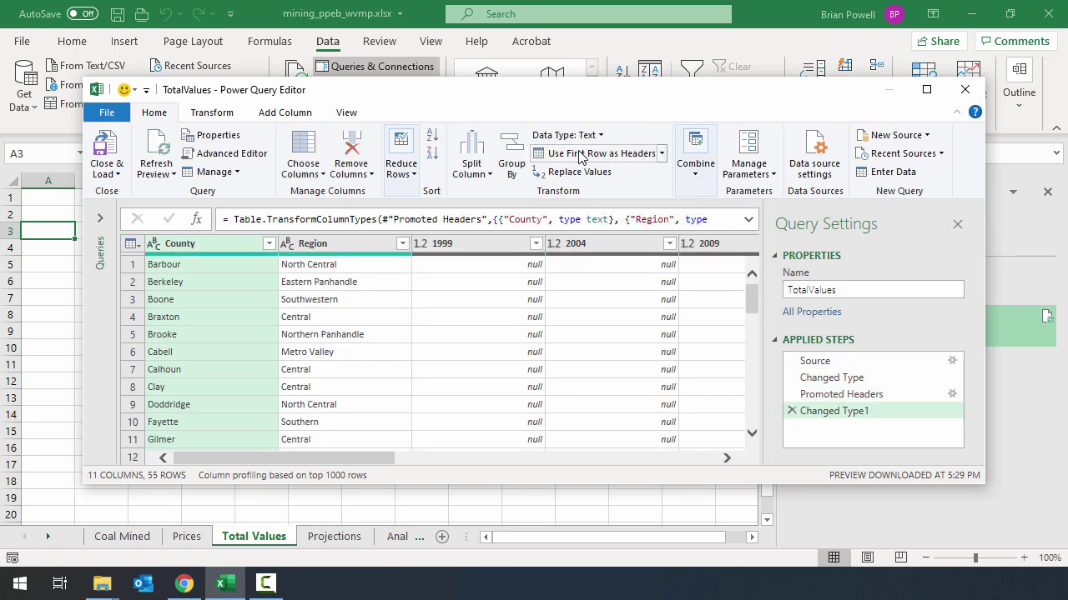
click(117, 175)
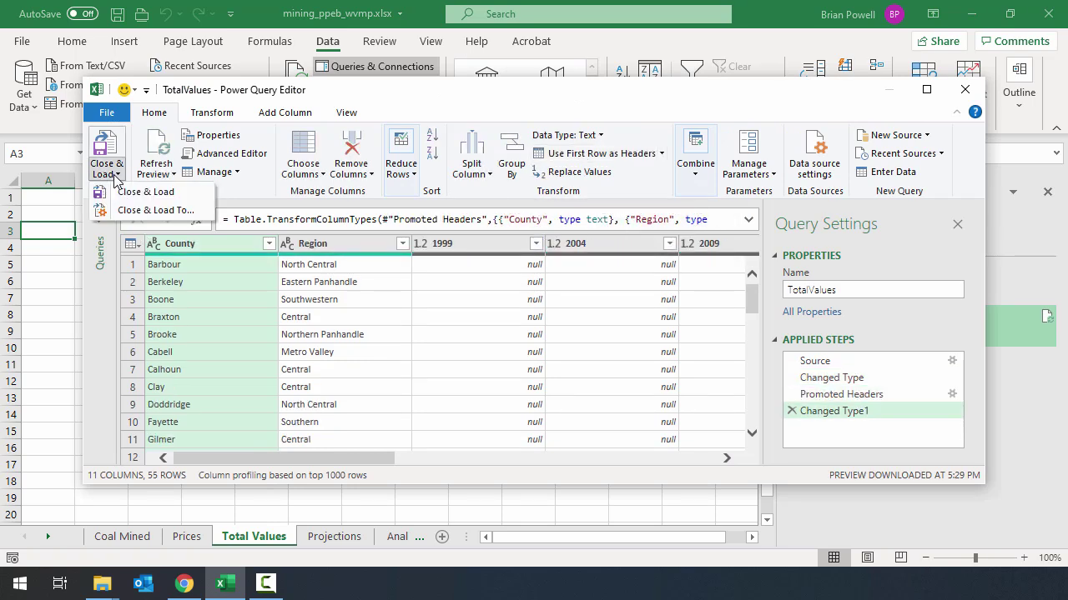
click(166, 216)
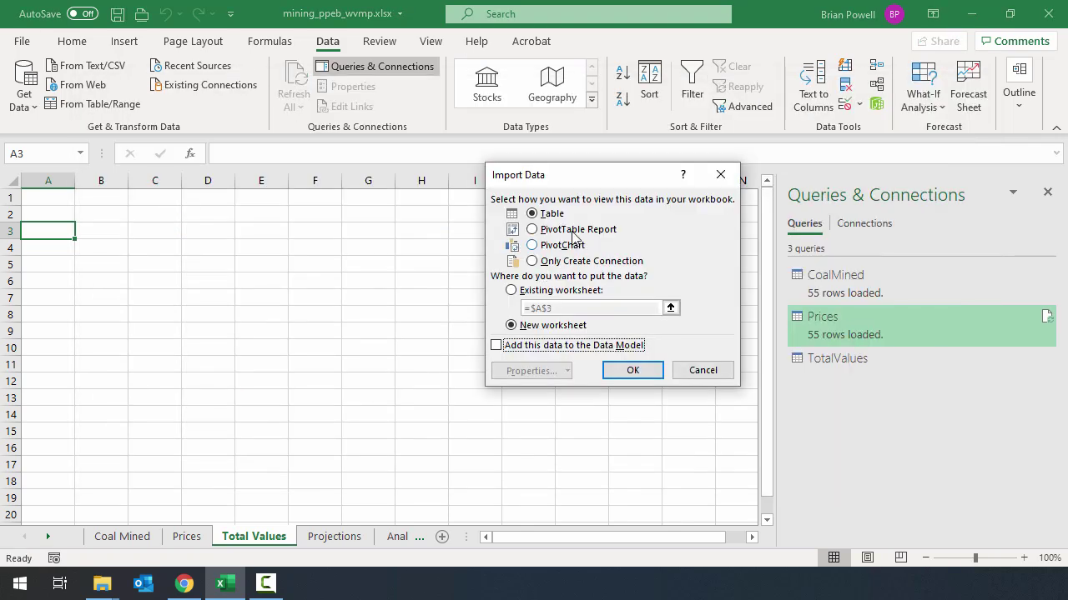
click(553, 290)
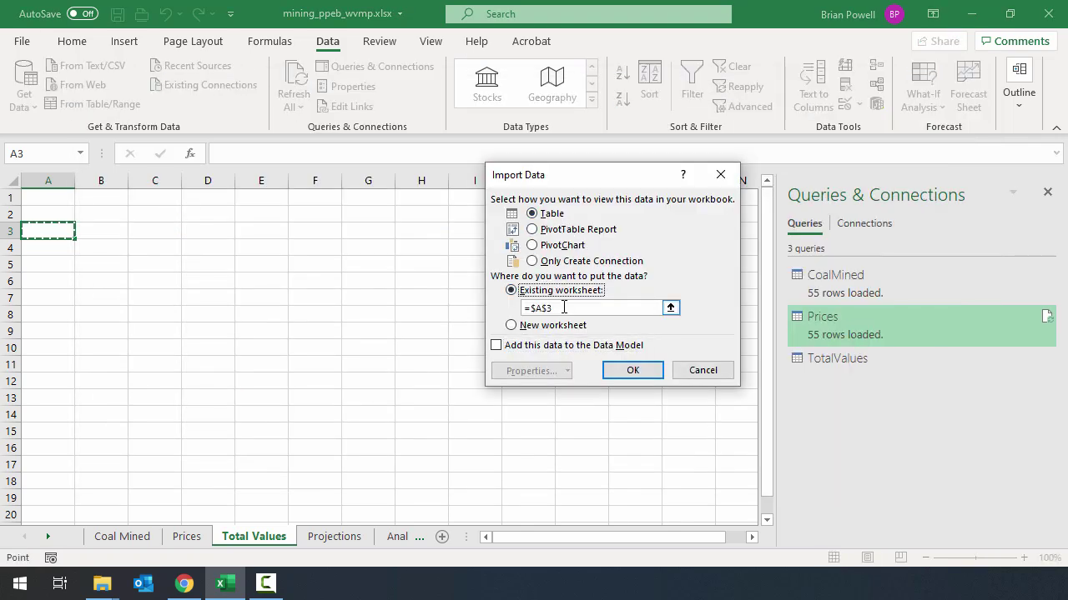
click(631, 371)
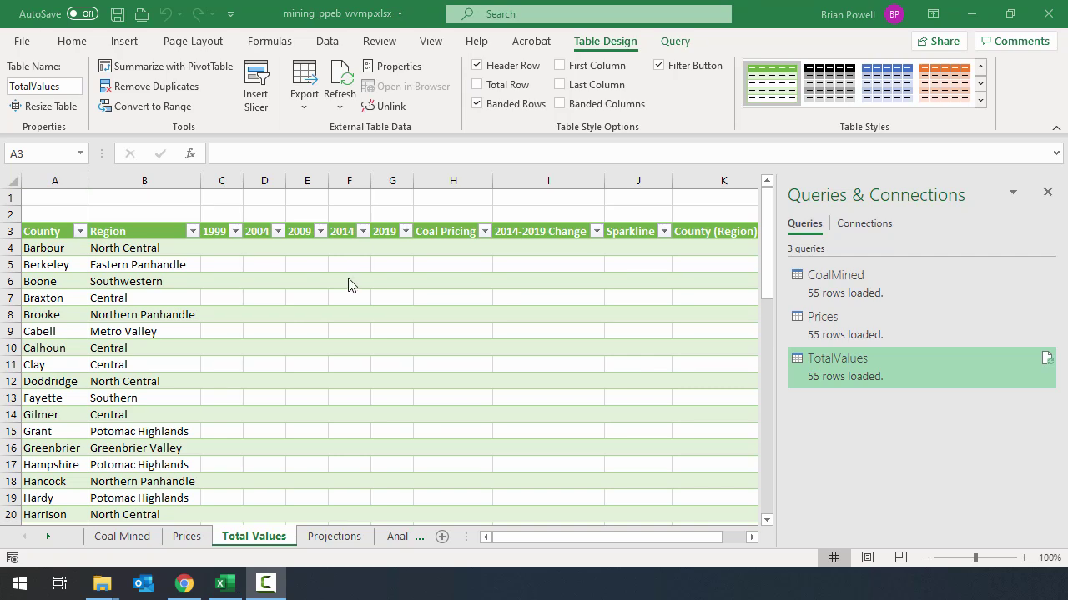
Select cell A5 on the Projections sheet as the import destination, with the Data ribbon showing.
click(347, 540)
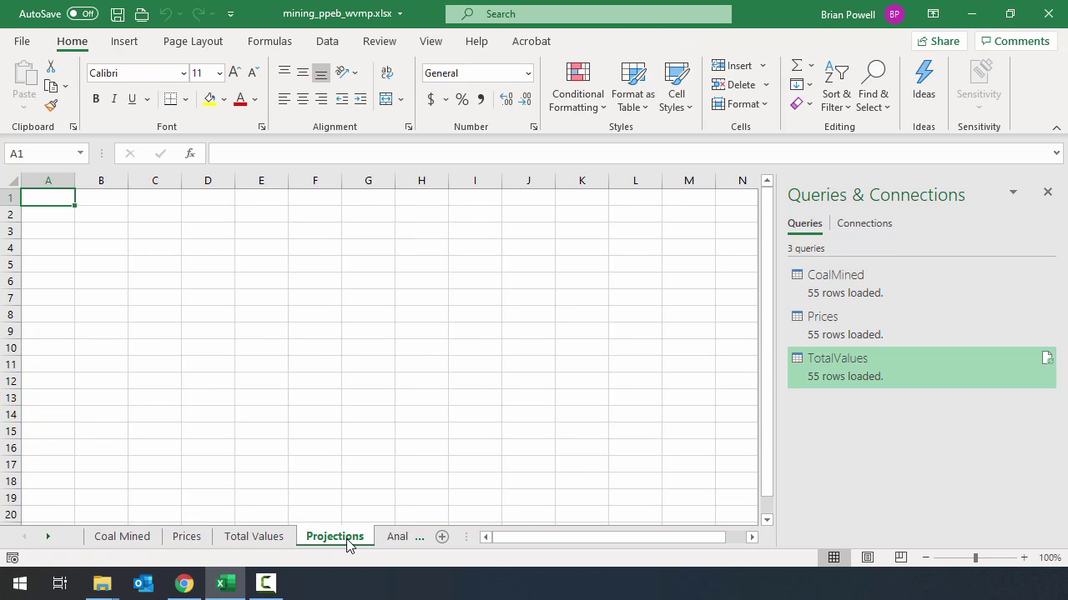
click(65, 267)
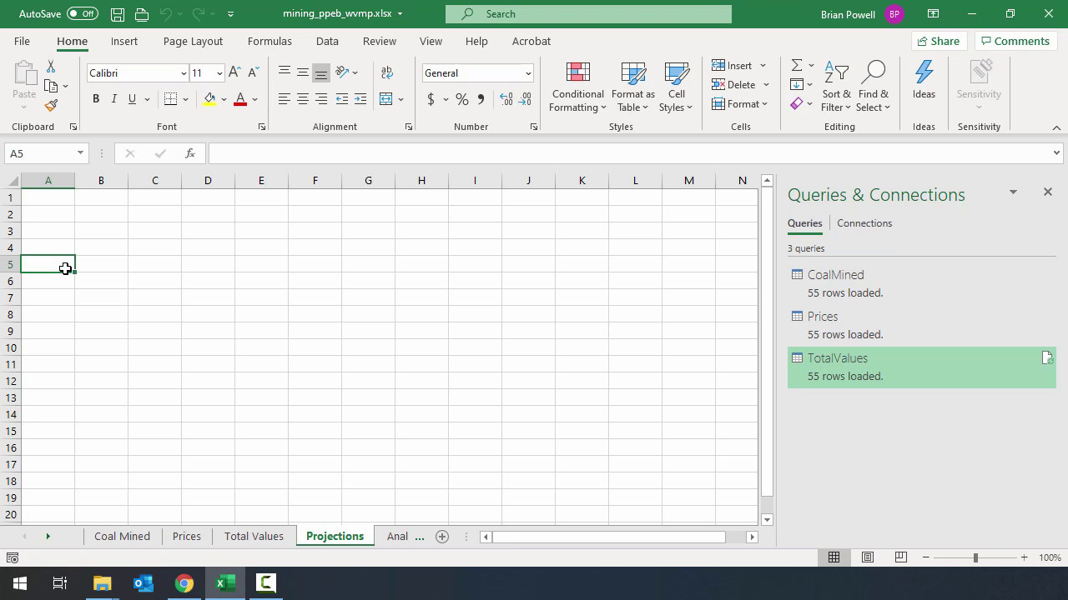
click(329, 42)
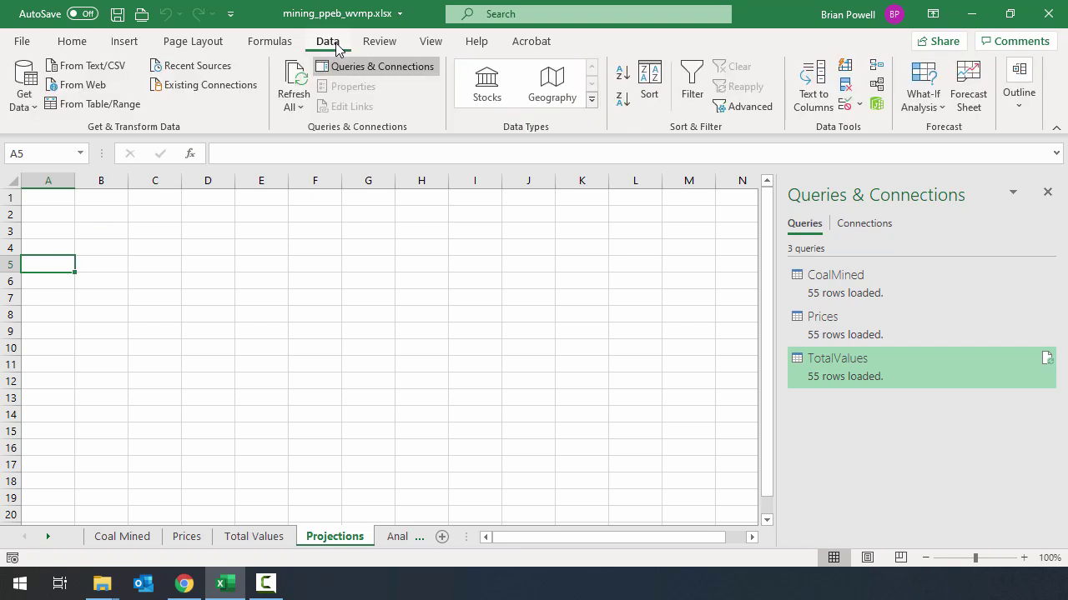
Start a Get Data import From Microsoft Access Database to locate Projections.accdb.
click(16, 109)
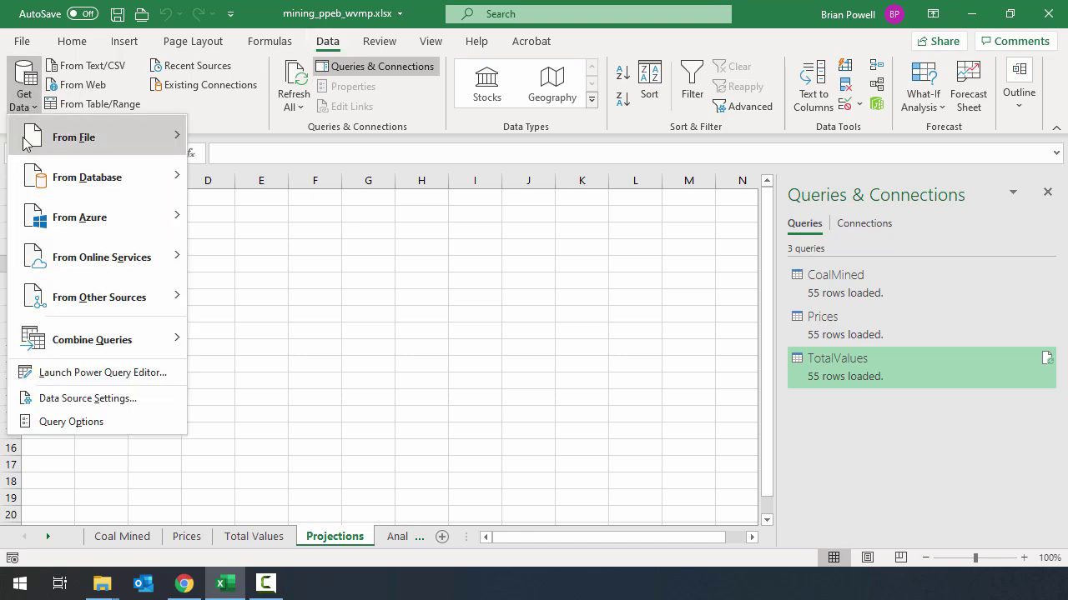
mouse_move(117, 185)
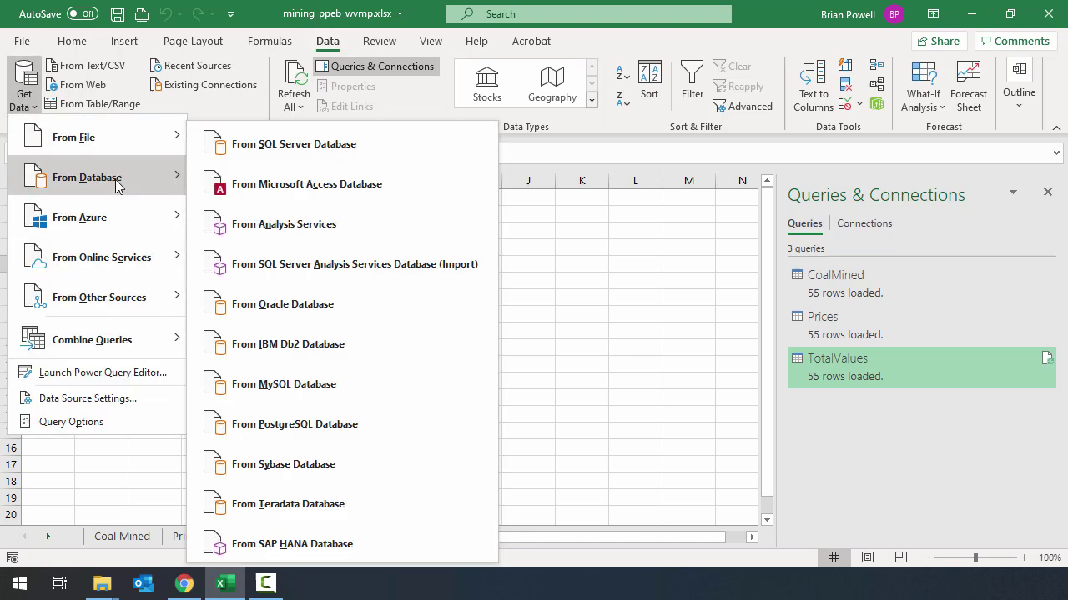
click(273, 185)
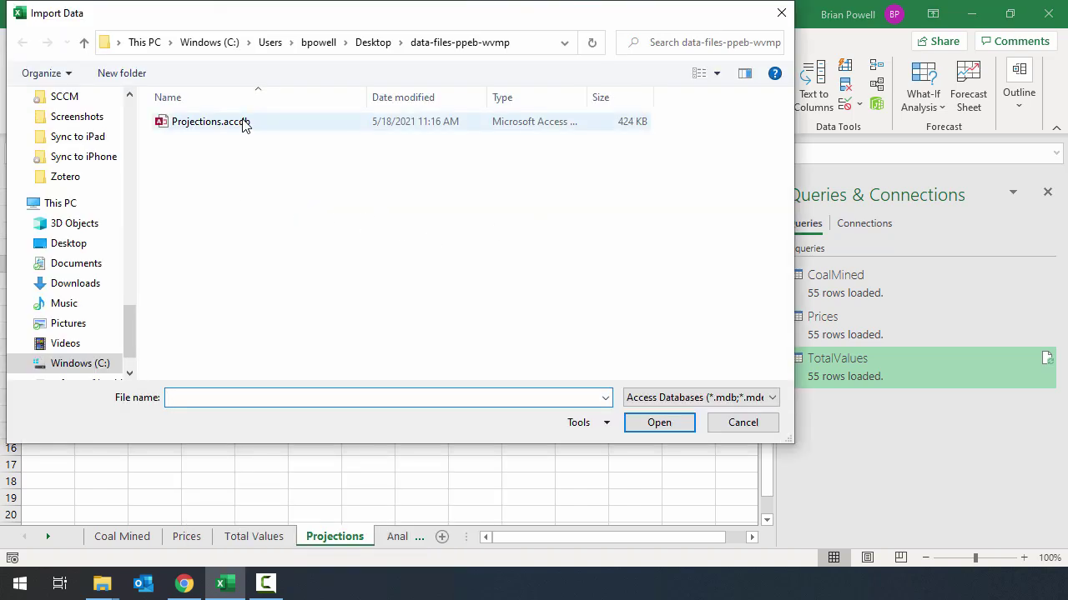
Open Projections.accdb and preview its Projections table in the Navigator.
double_click(301, 122)
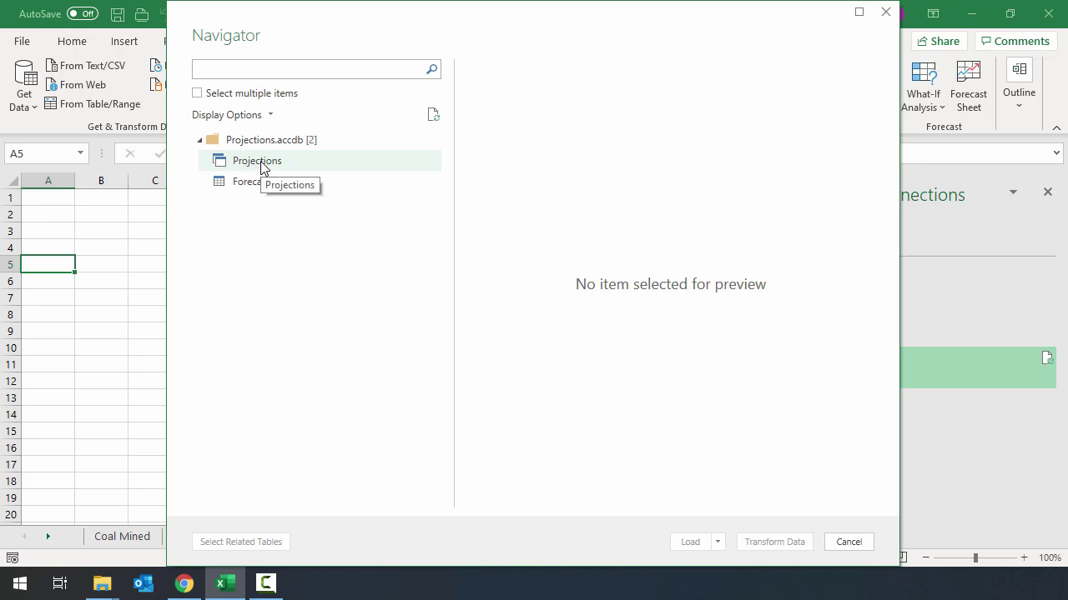
click(268, 165)
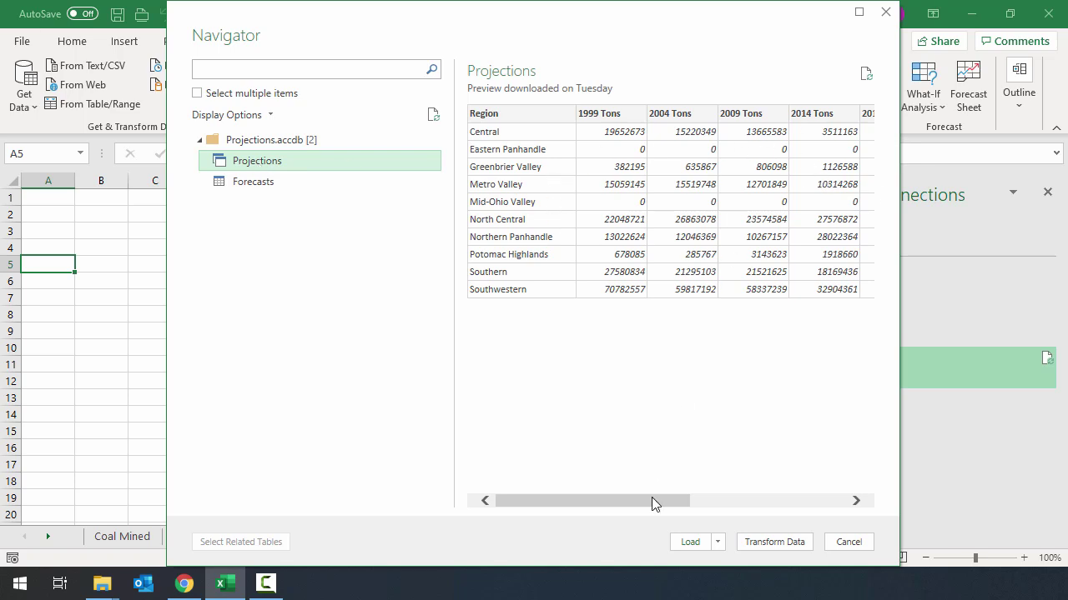
drag(658, 501, 868, 511)
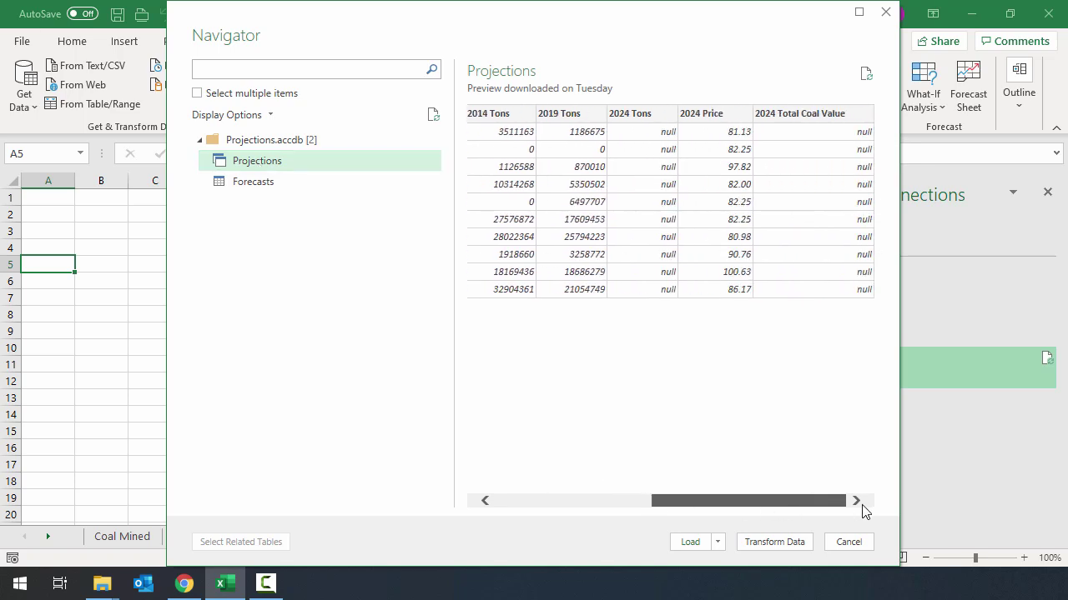
drag(749, 501, 593, 503)
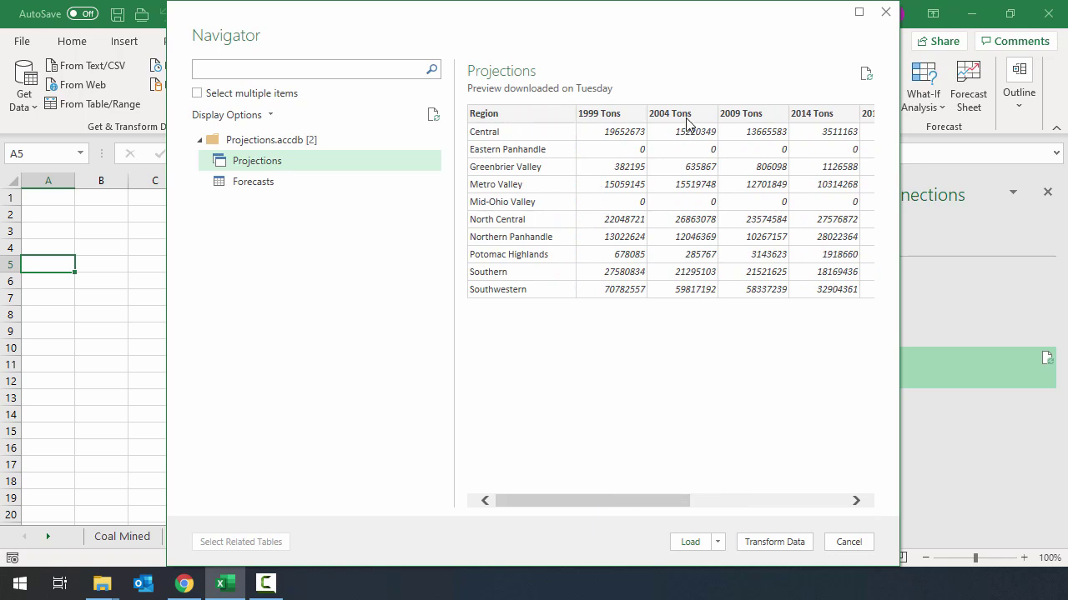
Load the Projections table to the existing worksheet at cell $A$5.
click(719, 542)
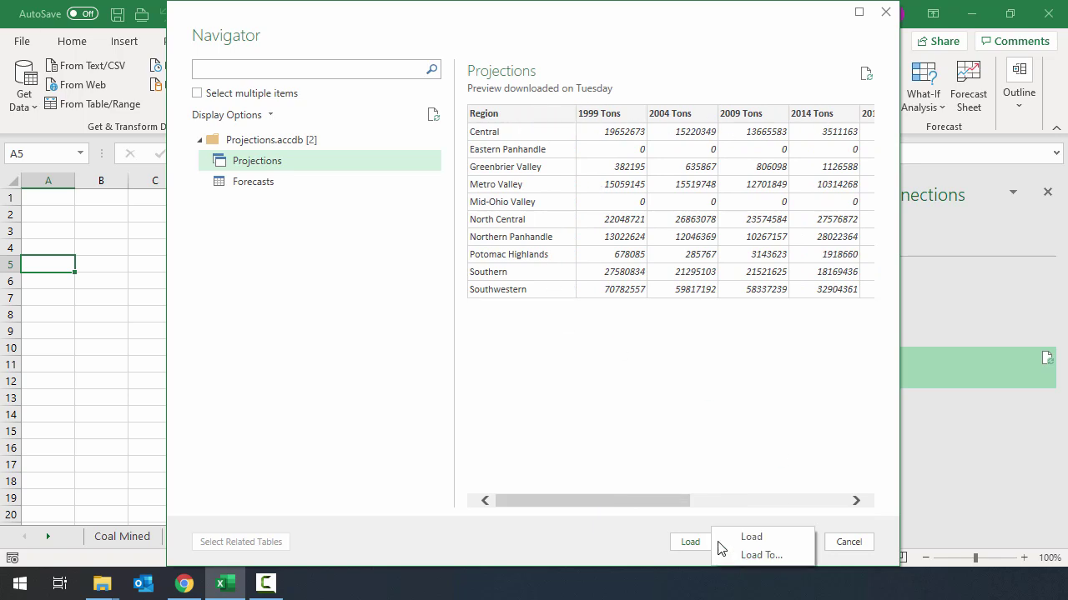
click(758, 555)
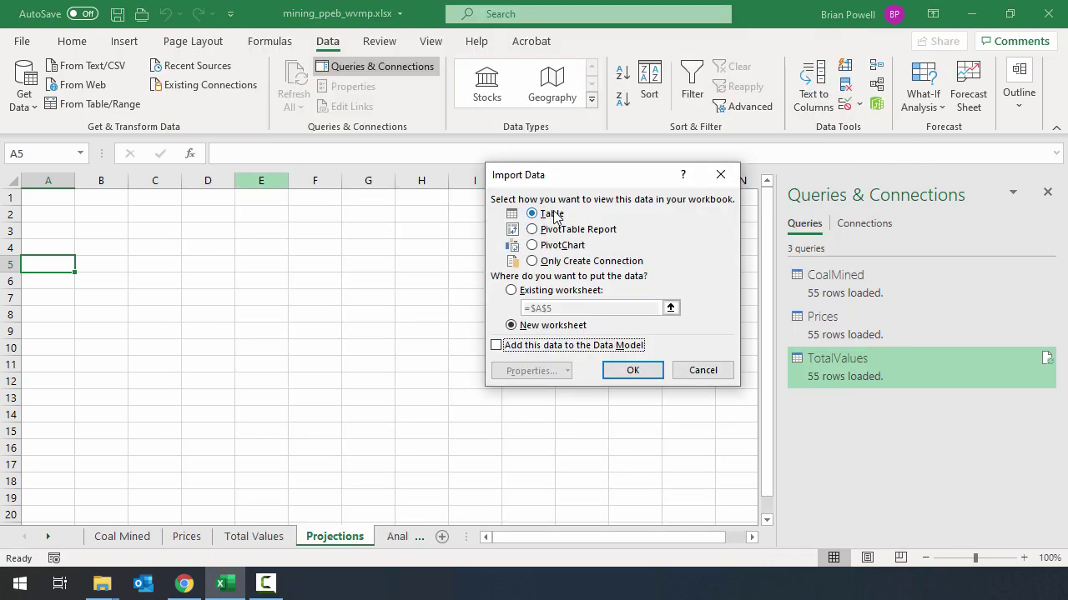
click(567, 291)
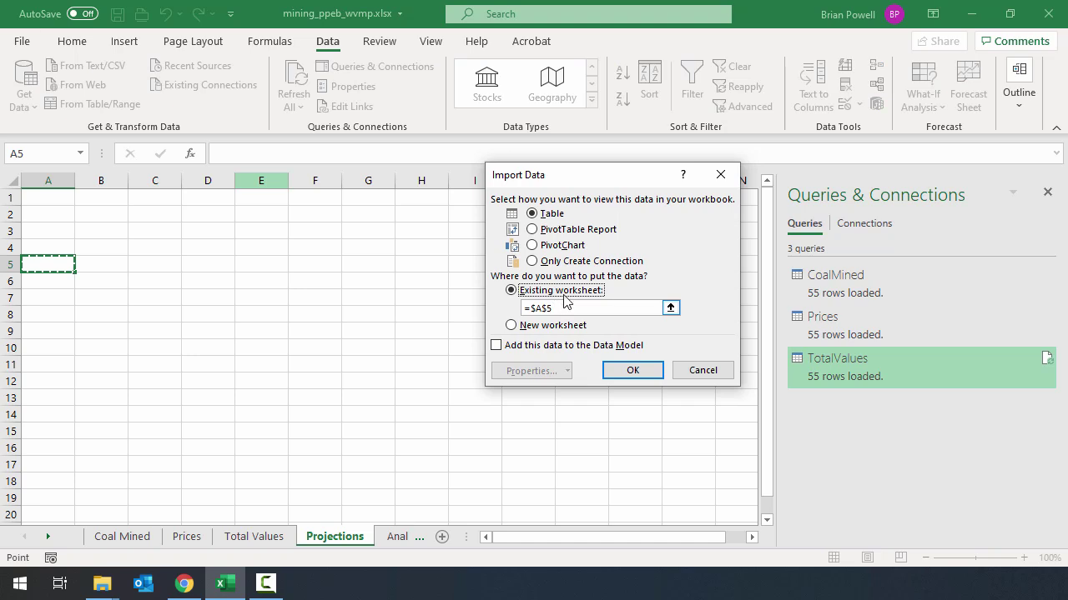
click(639, 377)
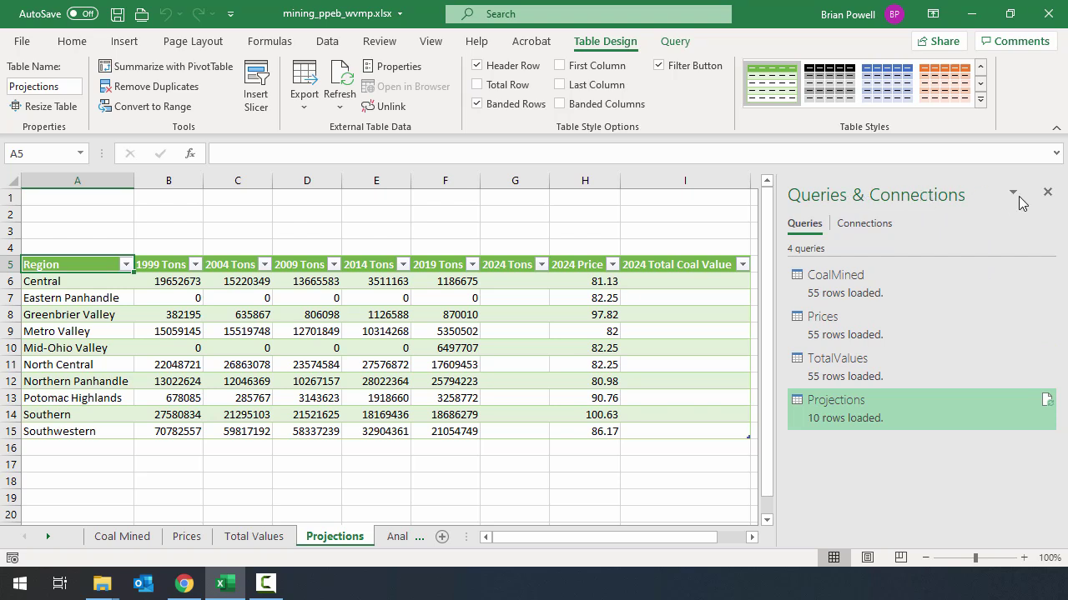
Title the Coal Mined sheet 'Tons of Coal Mined per County' in cell A1.
click(1049, 192)
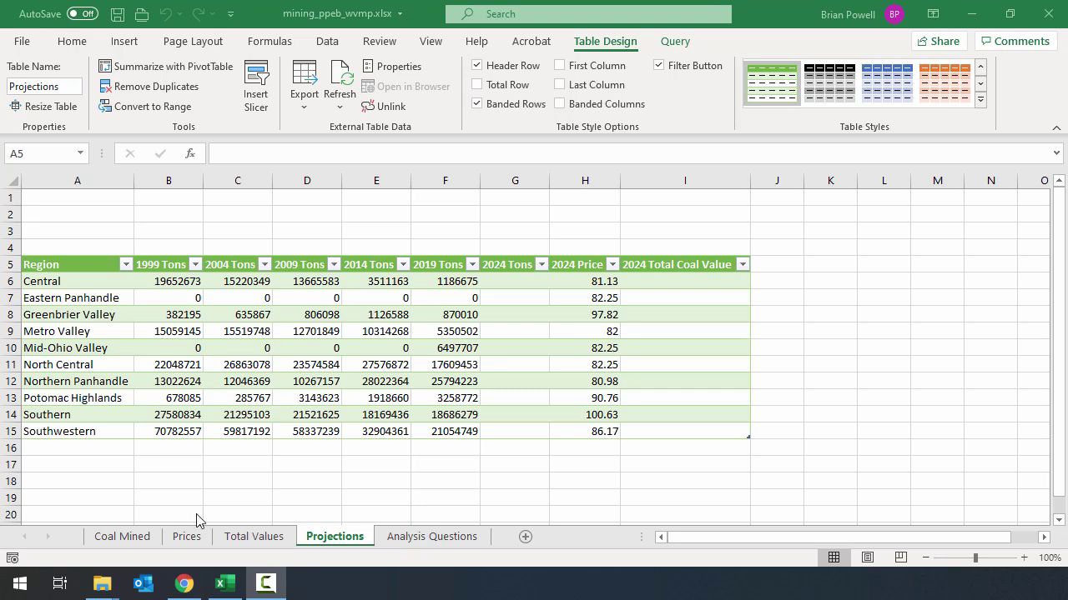
click(132, 538)
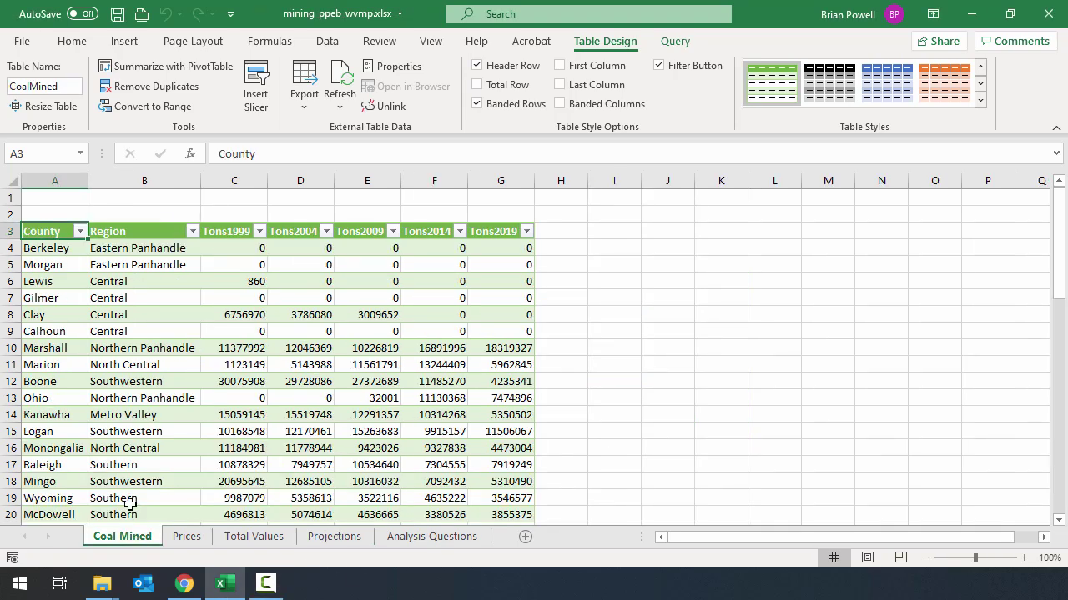
click(50, 198)
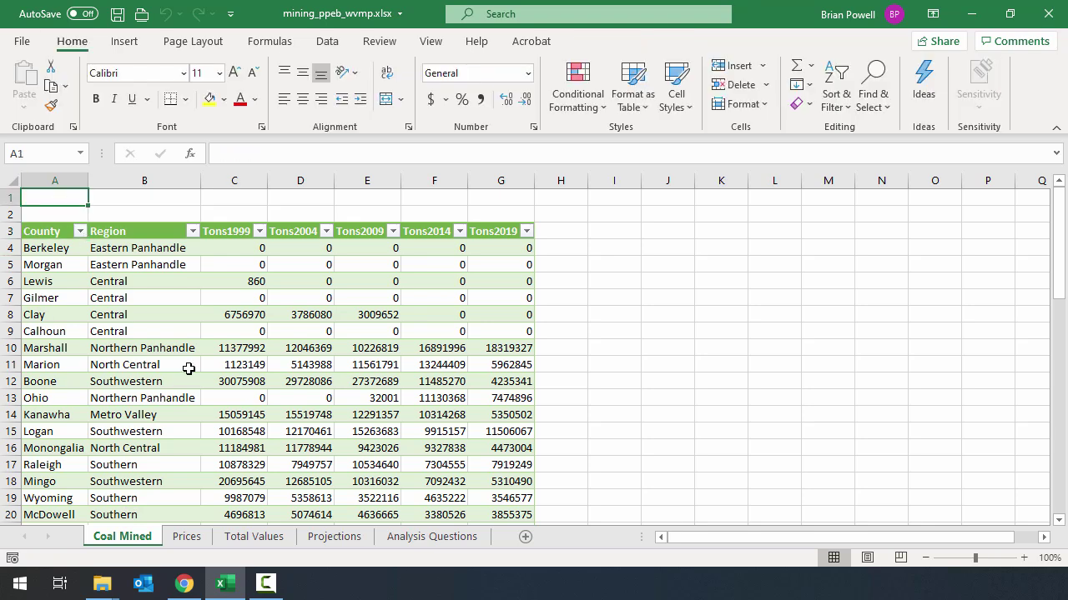
text(Tons)
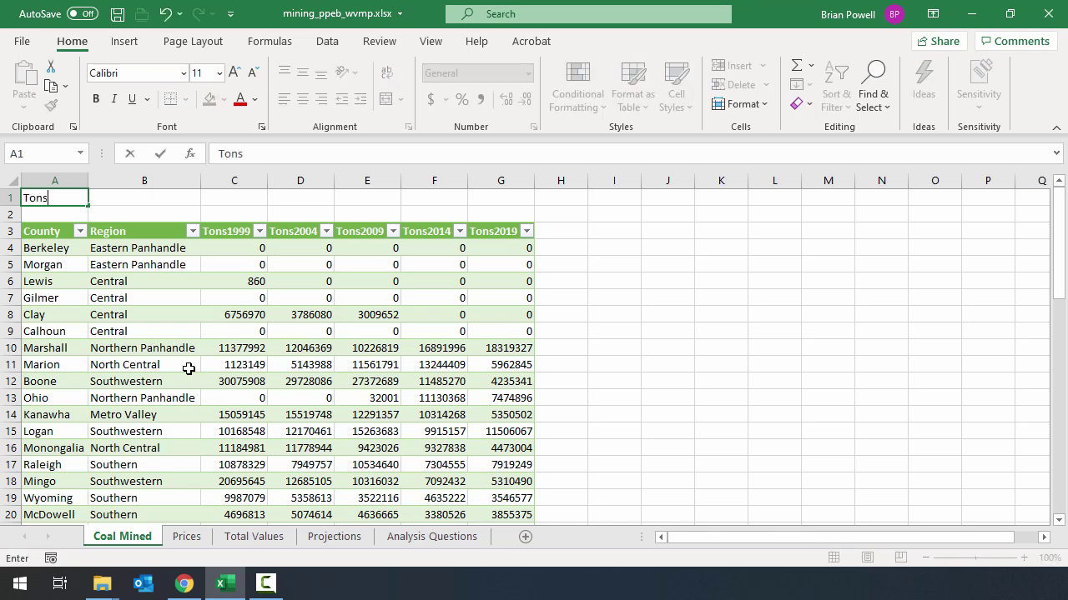
text( of Coal Mined per County)
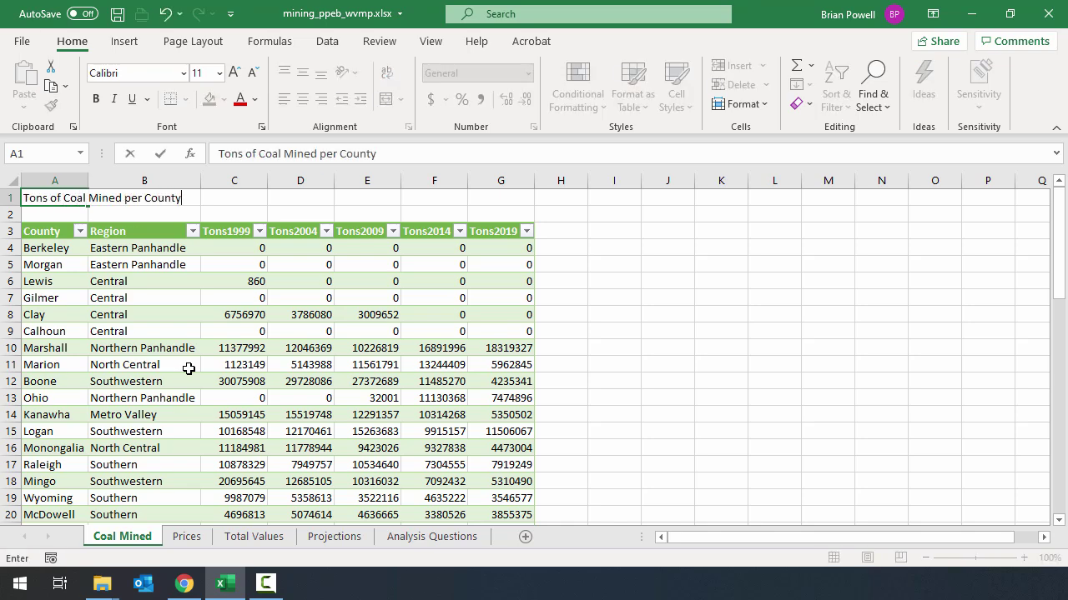
key(Return)
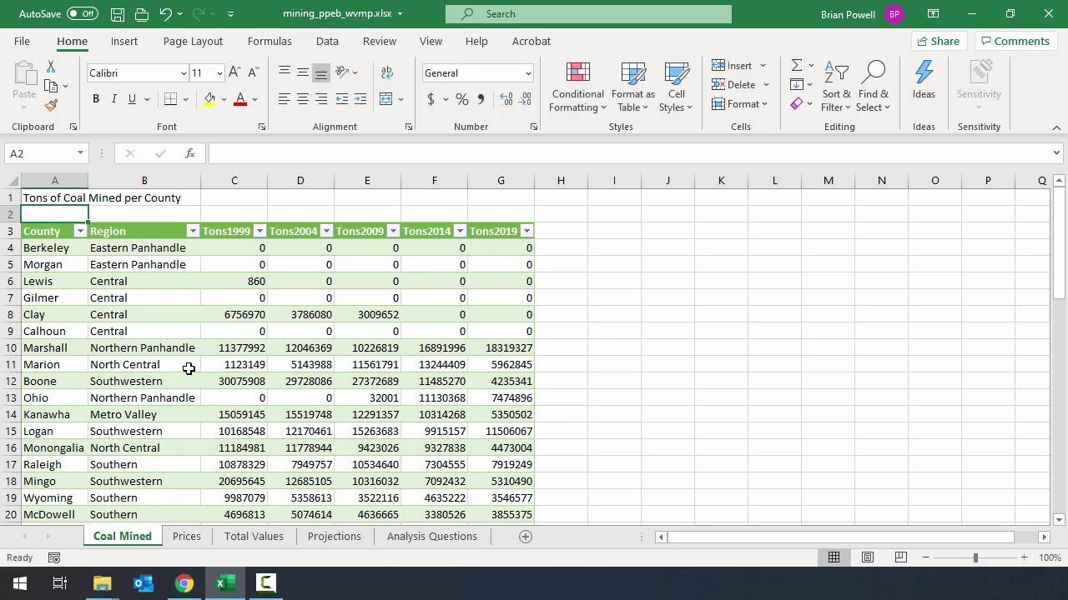
Rename the C3:G3 column headers to 1999, 2004, 2009, 2014 and 2019.
click(216, 231)
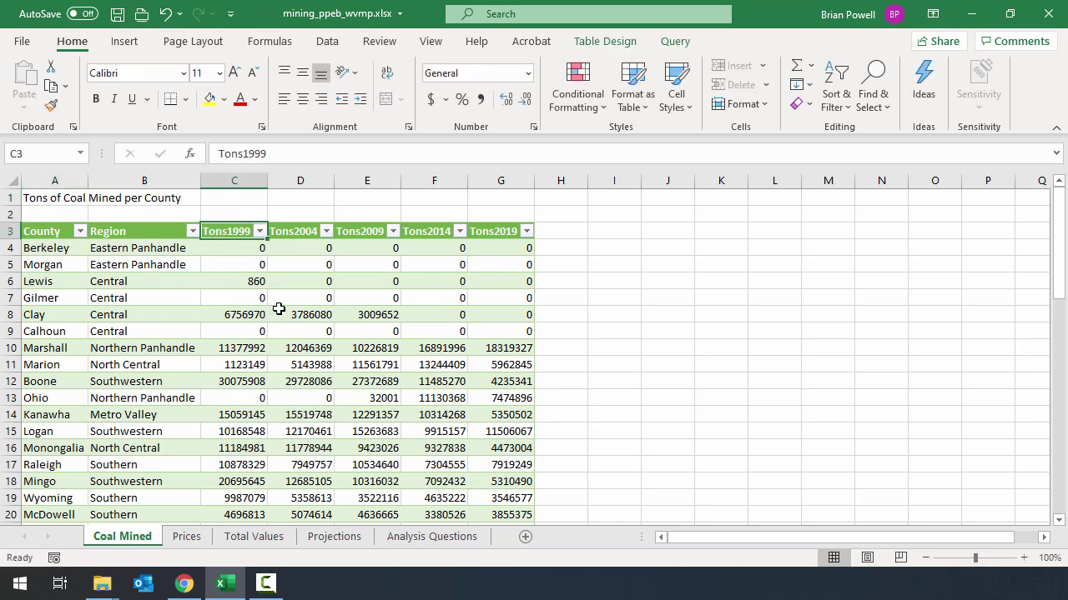
text(1999)
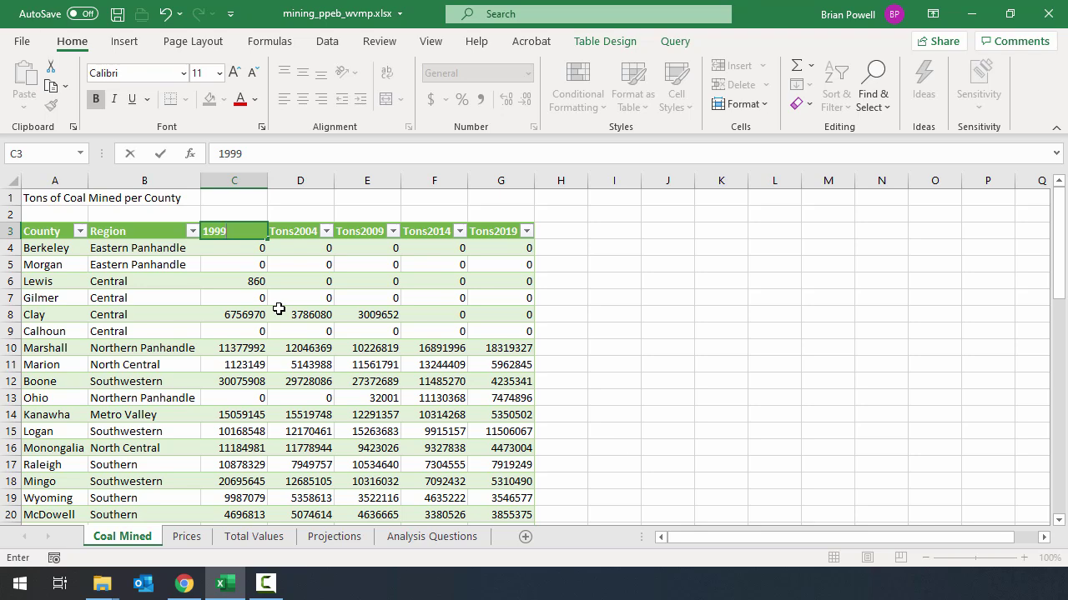
key(Tab)
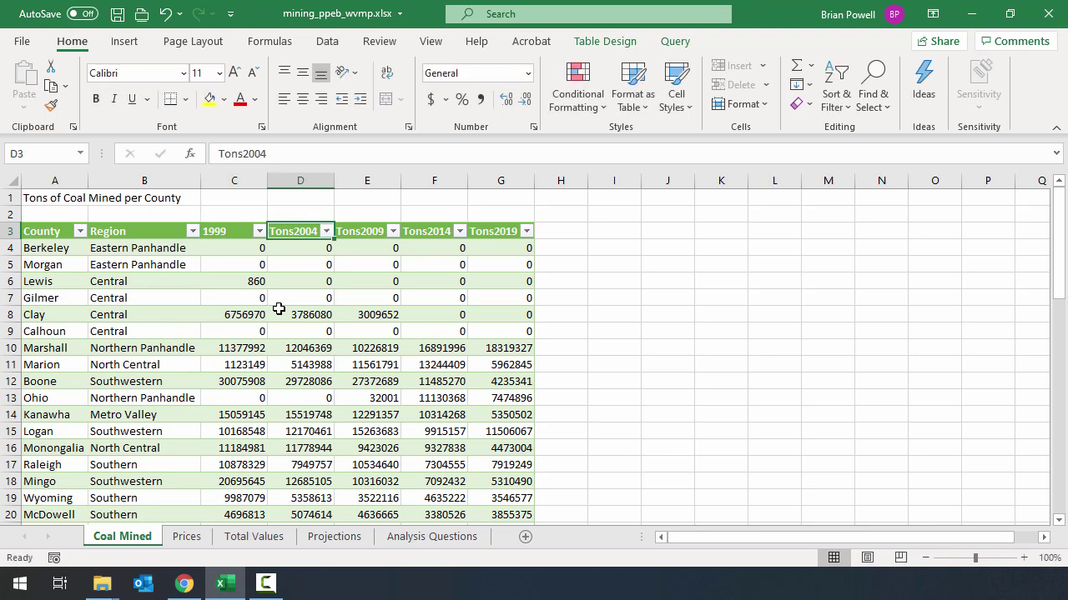
text(2004)
key(Tab)
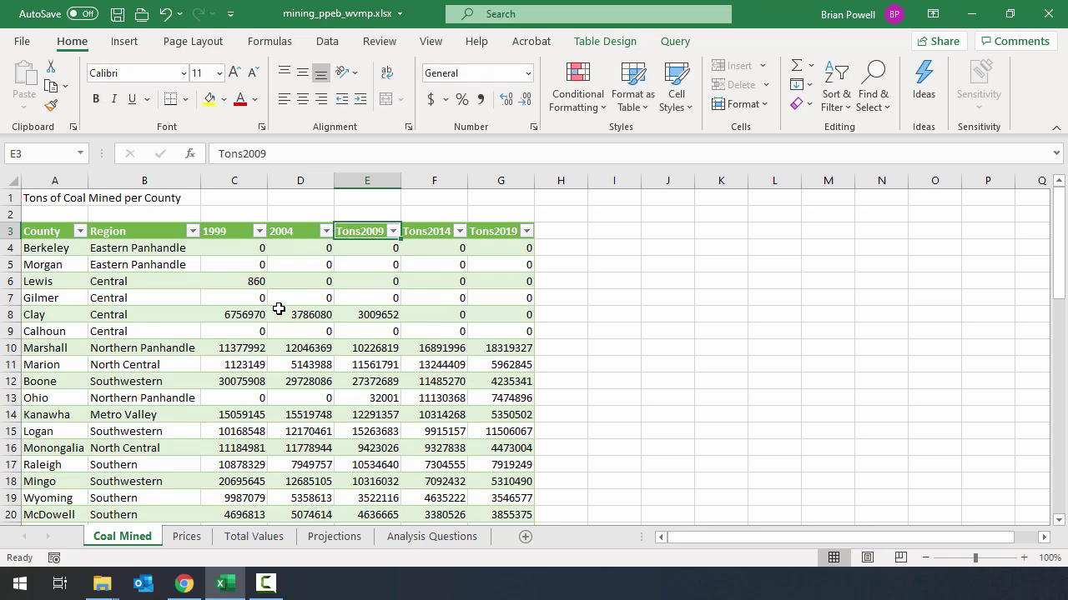
text(2009)
key(Tab)
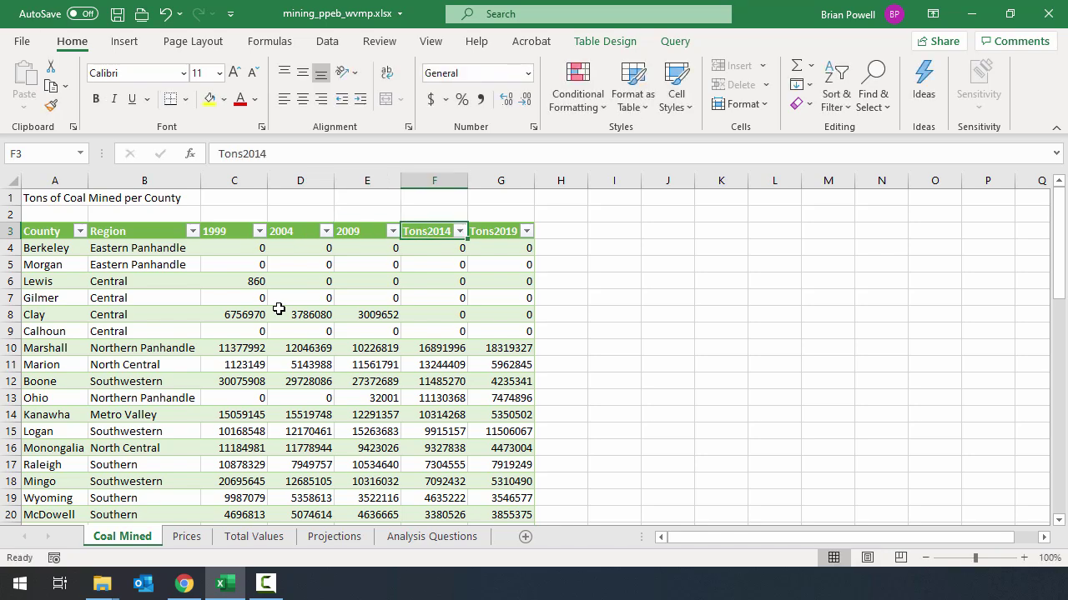
text(2014)
key(Tab)
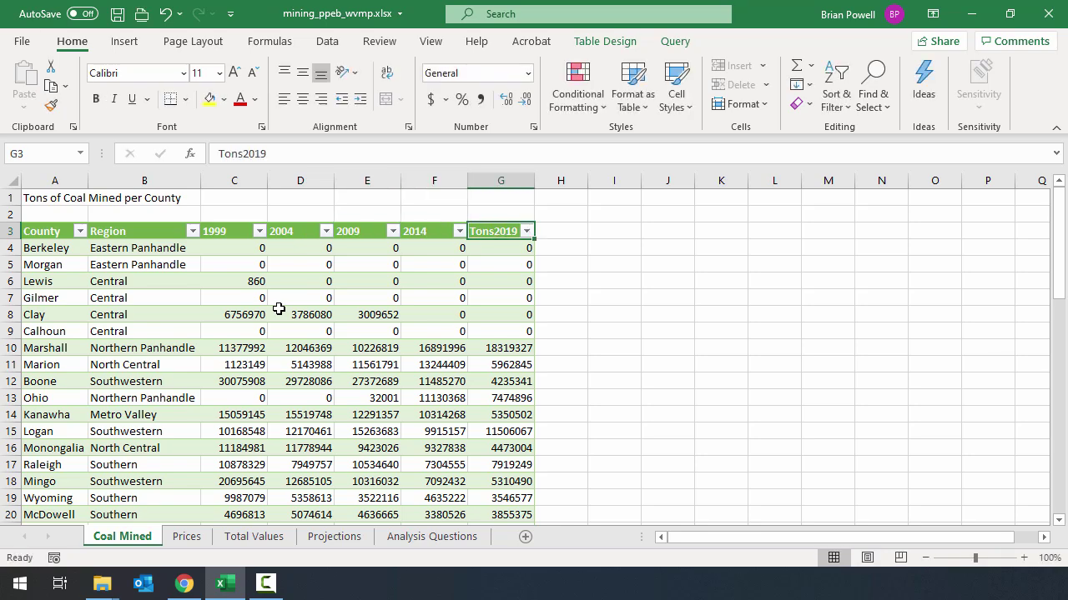
text(2019)
key(Return)
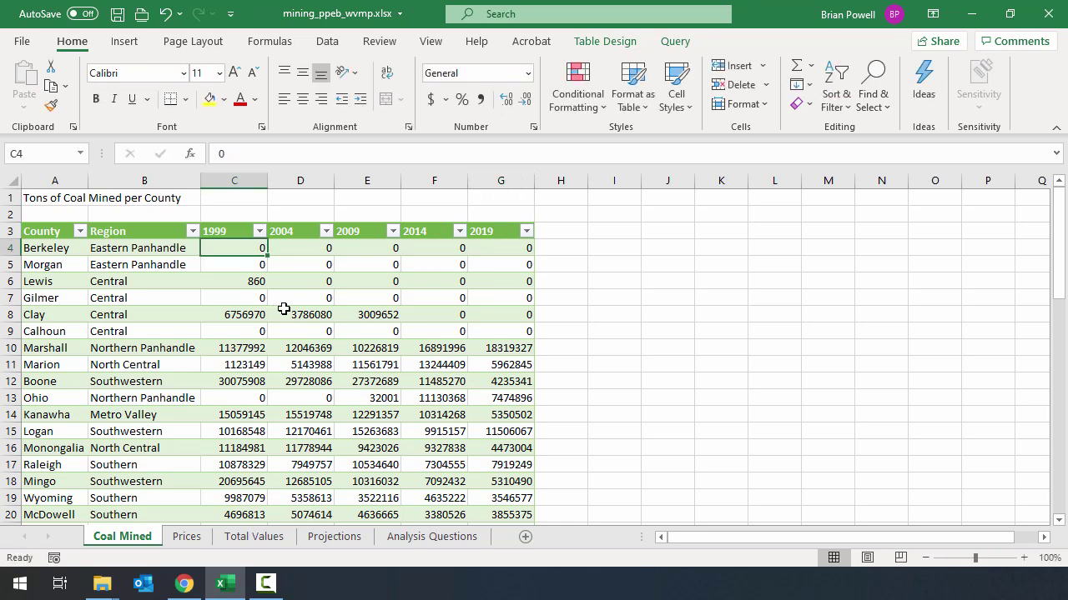
Enter 'Coal Prices by County' in cell A1 of the Prices sheet.
click(189, 539)
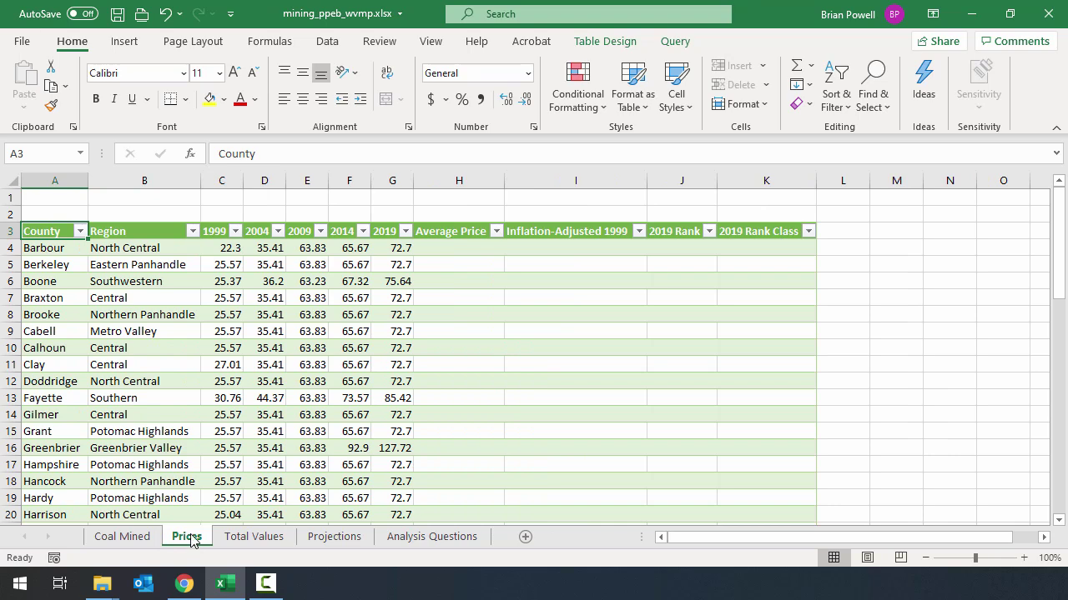
click(70, 196)
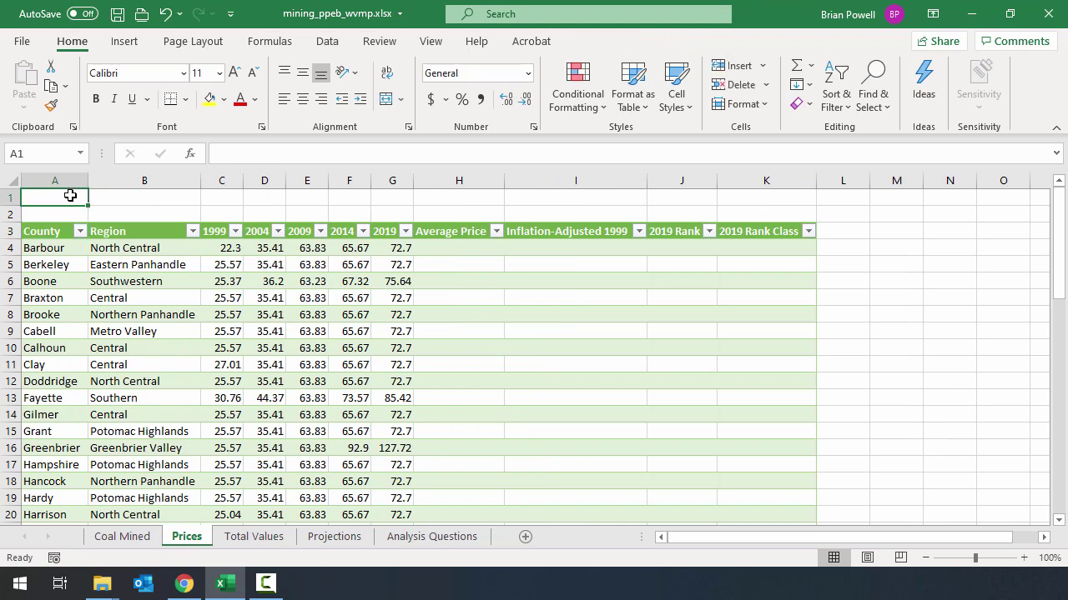
text(Coal Pri)
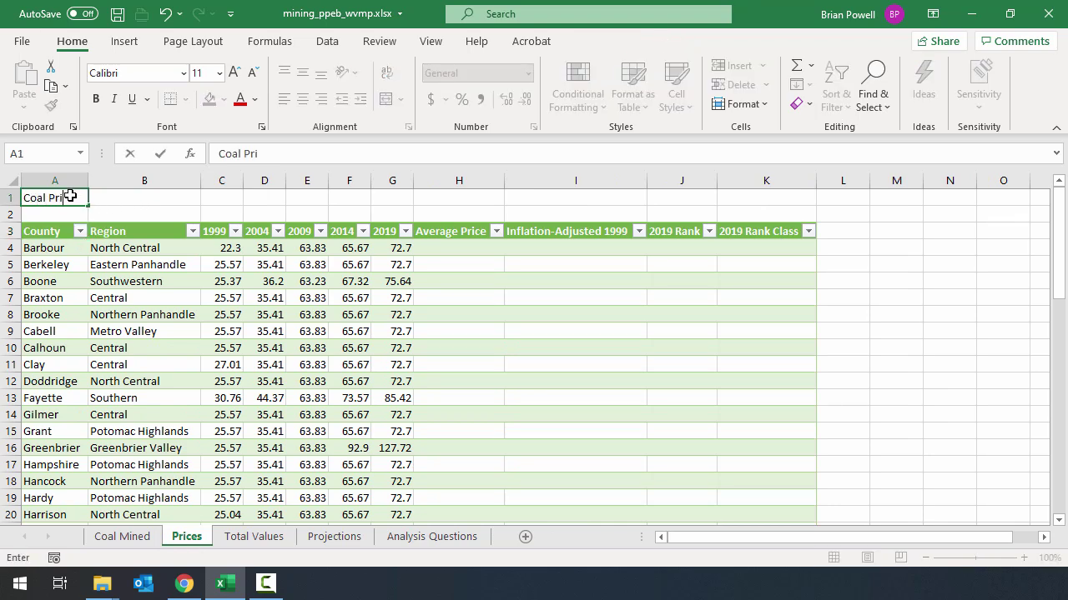
text(ces by County)
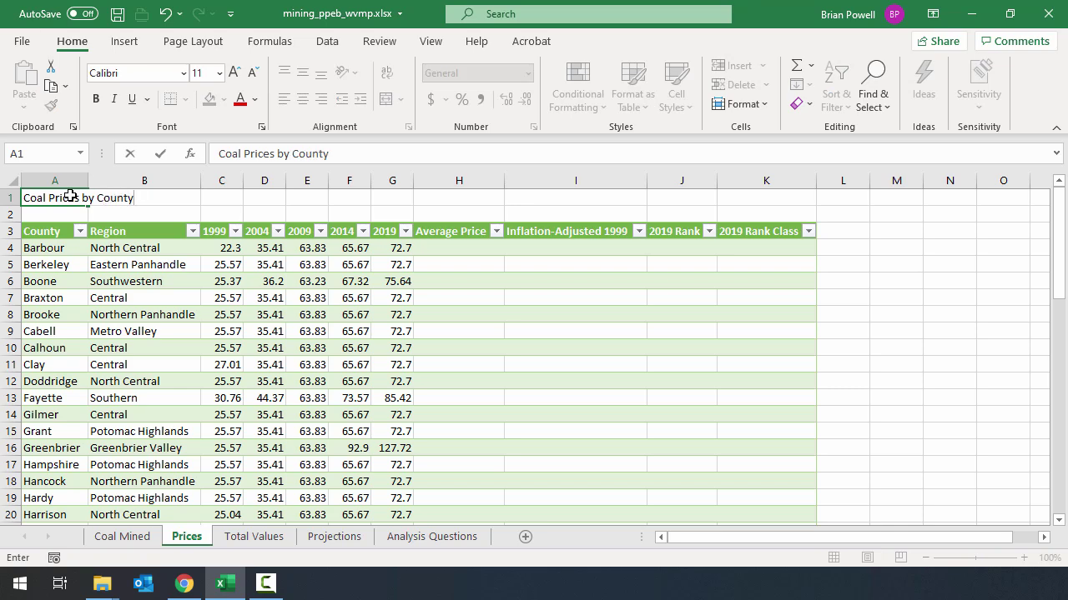
key(Return)
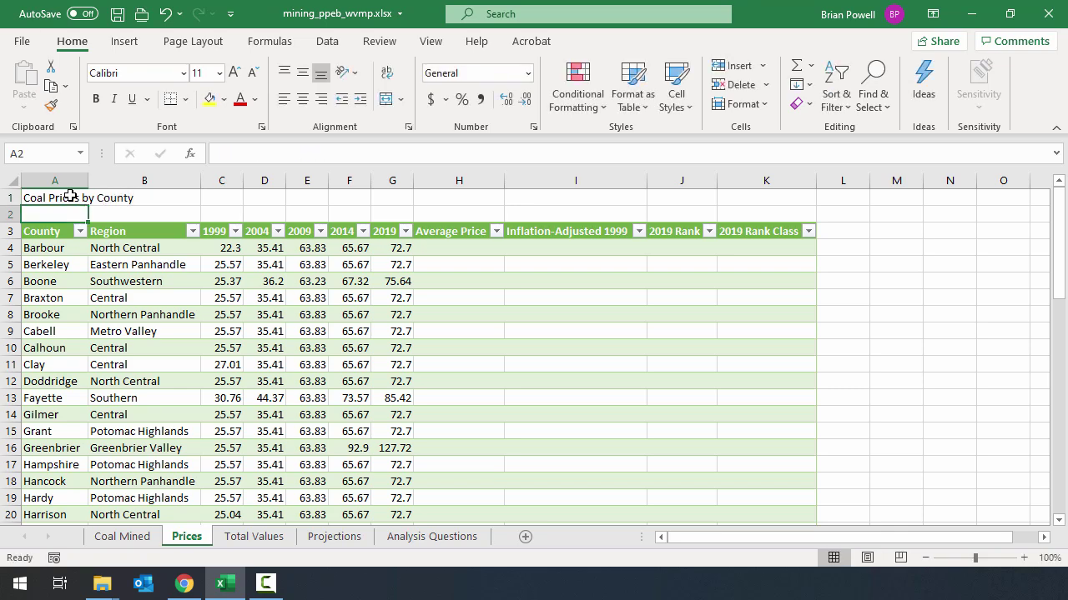
Enter 'Total Value of Coal Mined by County' in cell A1 of the Total Values sheet.
click(255, 537)
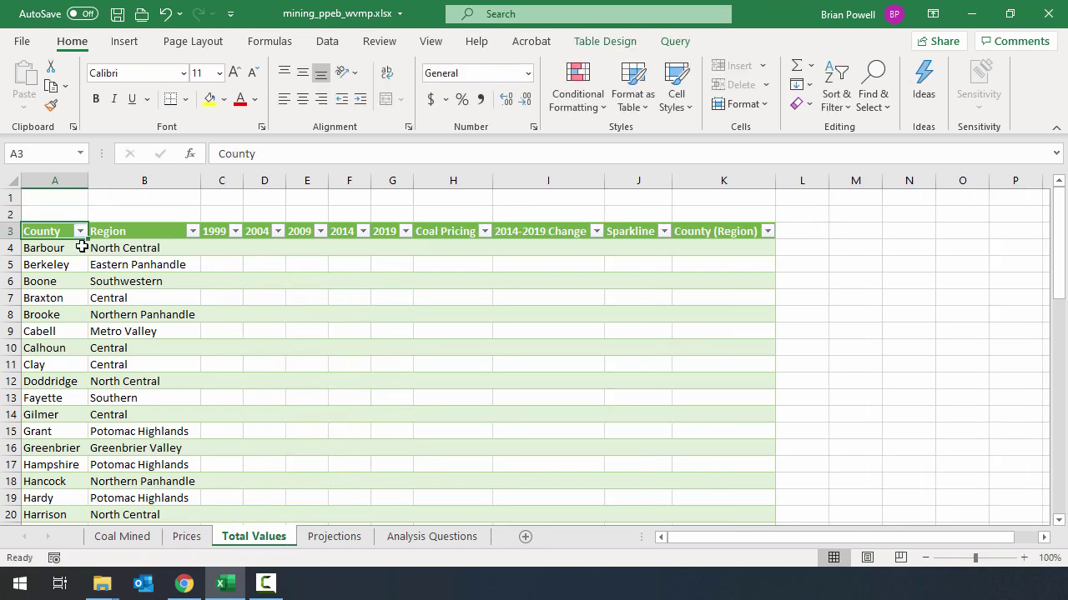
click(64, 198)
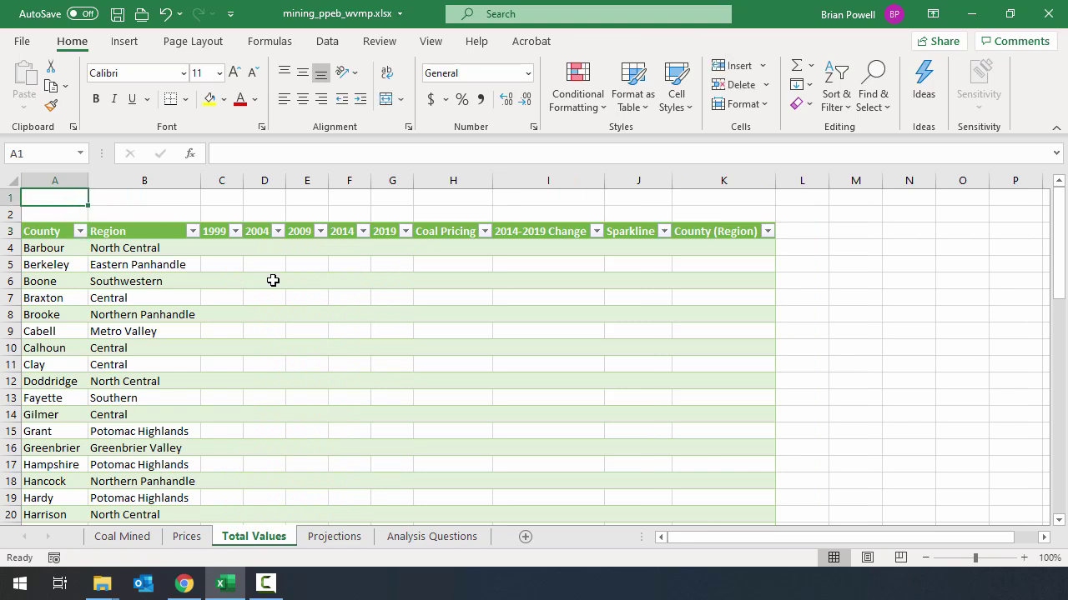
text(Total Value of Coa)
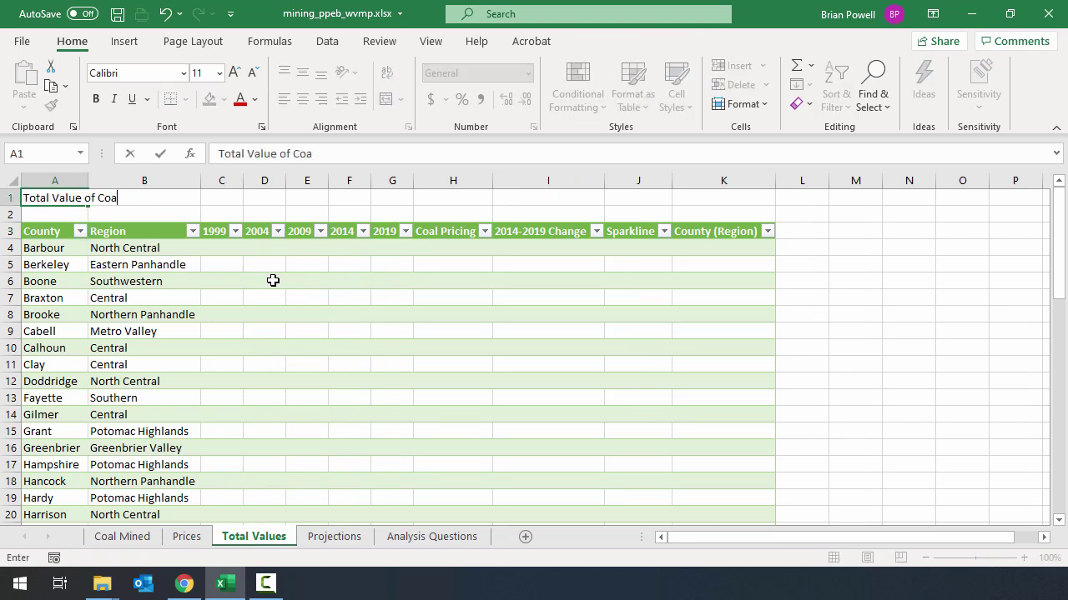
text(l Mined by County)
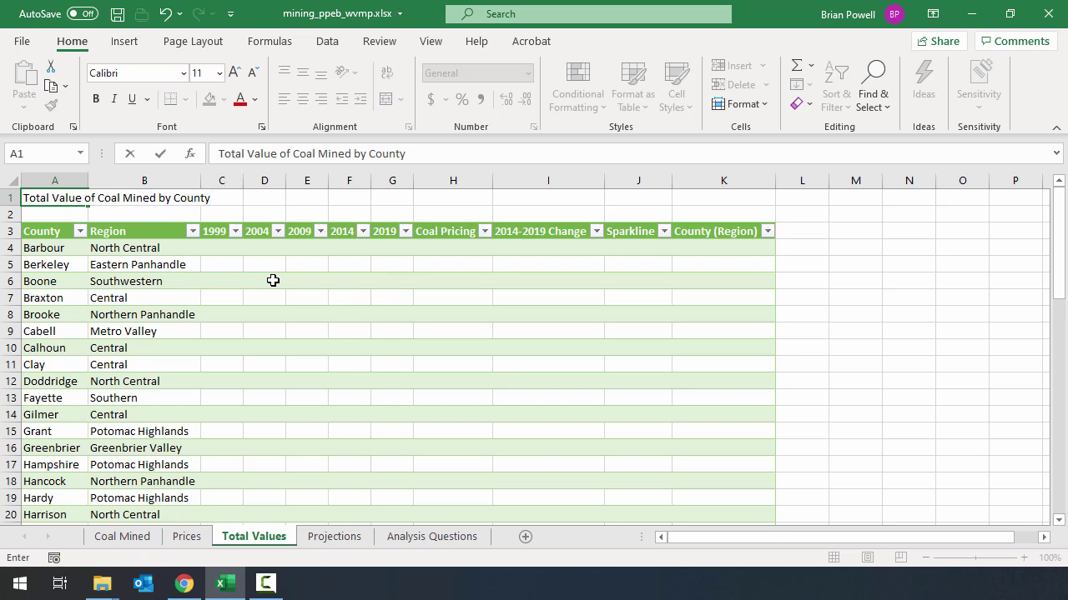
key(Return)
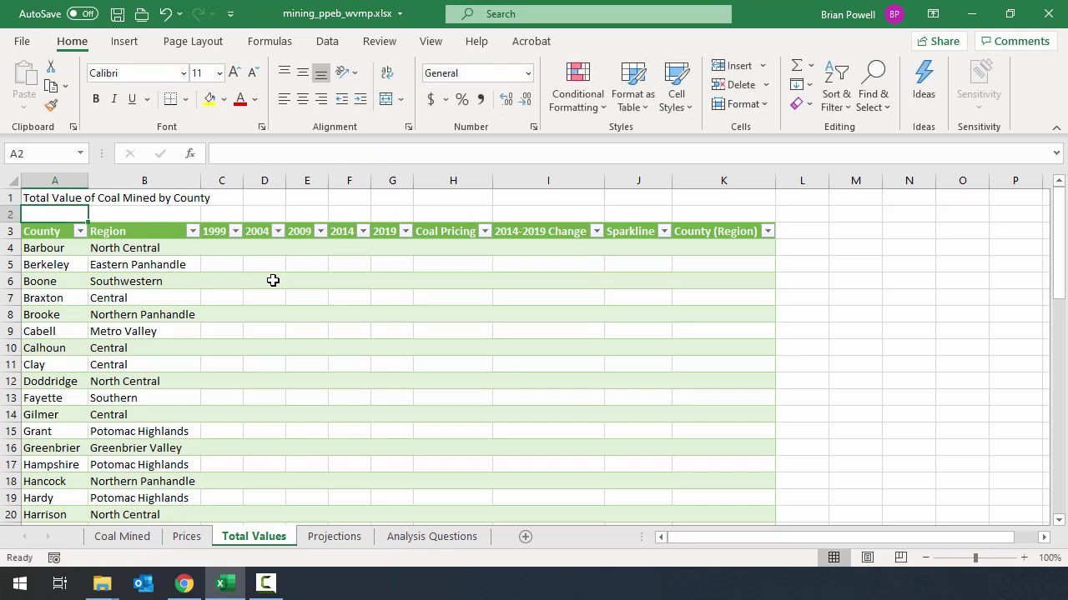
Label the Projections sheet with 'Forecasts' in A1 and 'Scenario' beneath it.
click(341, 541)
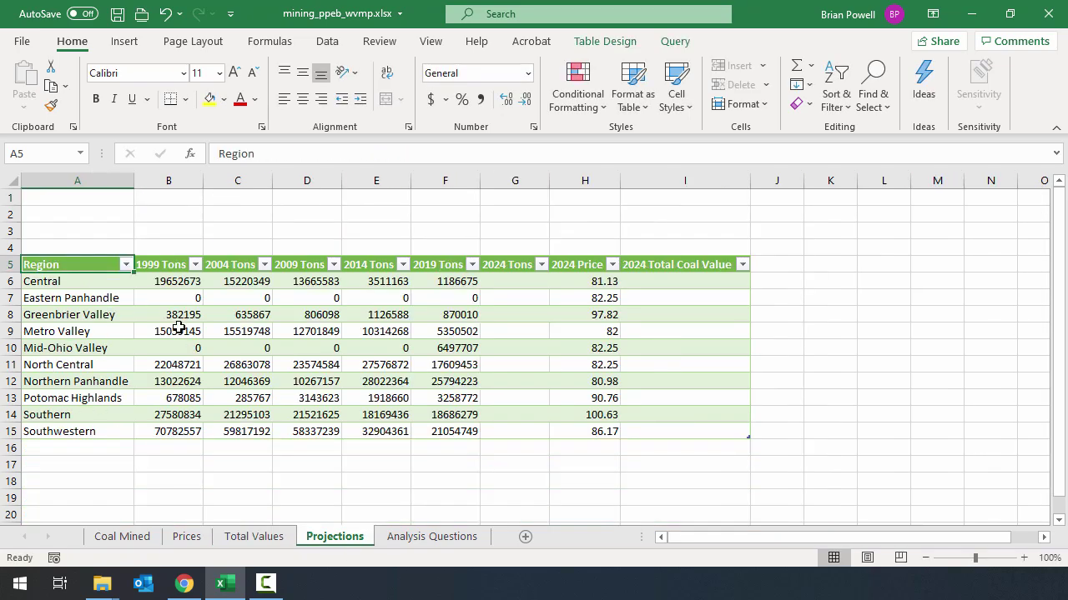
click(87, 200)
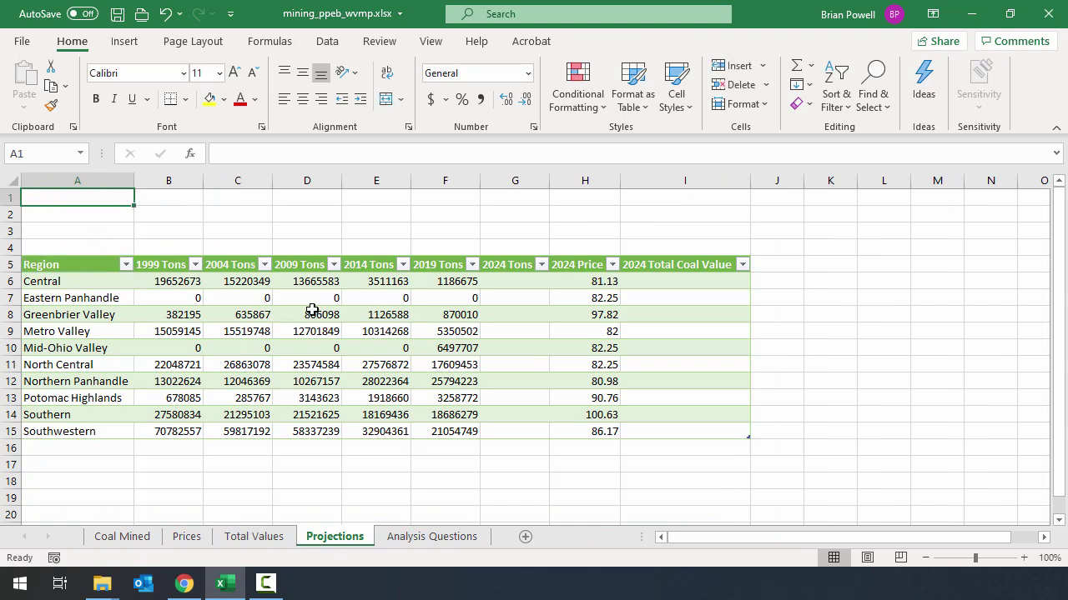
text(Forecasts)
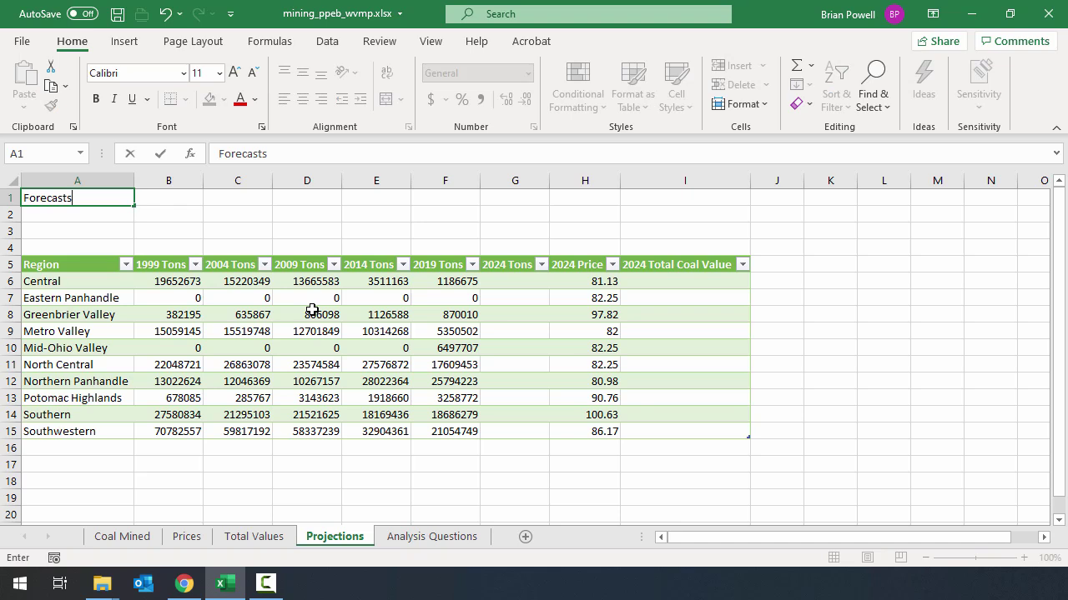
key(Return)
key(Return)
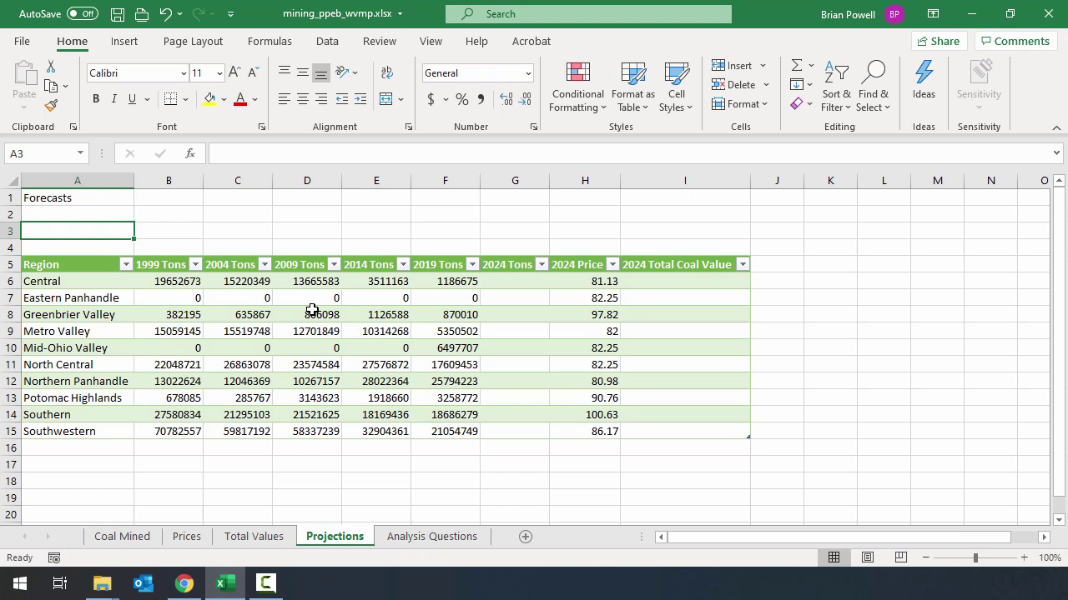
text(Scenario)
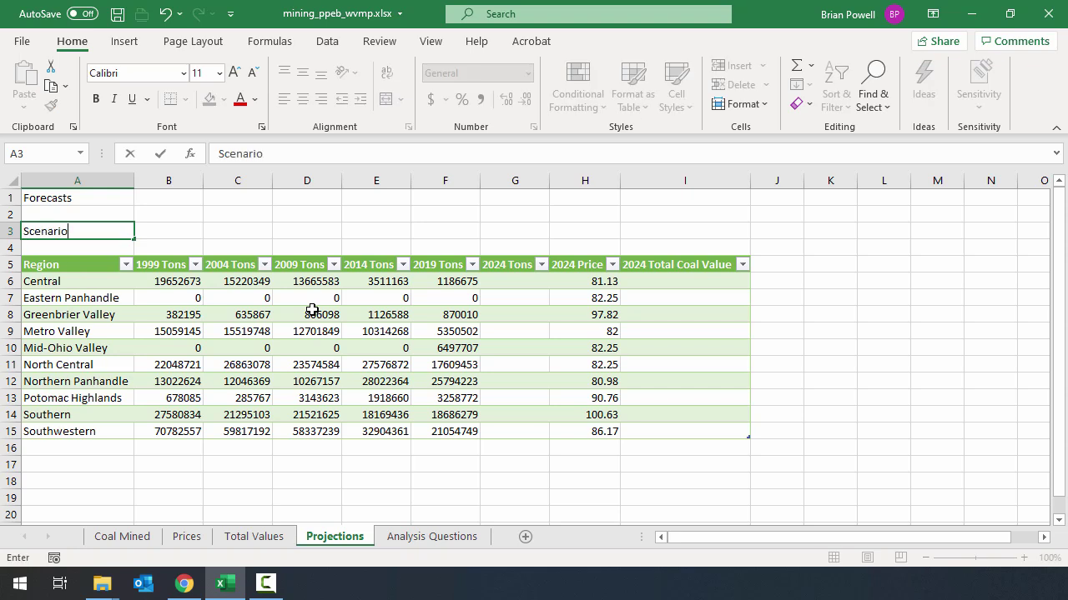
key(Return)
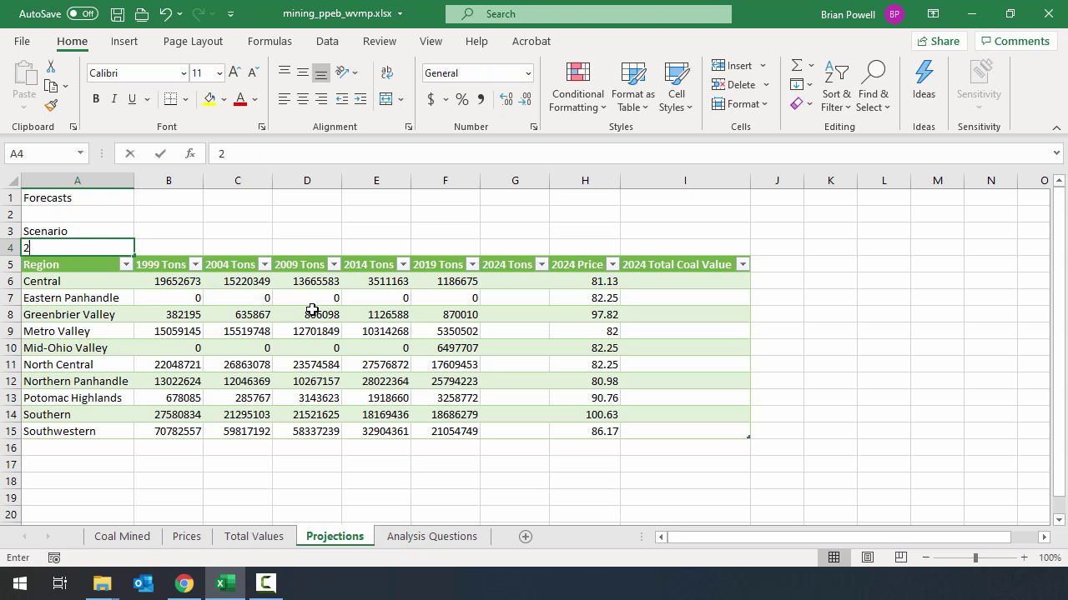
Enter '2019-2024 Production Change Rate:' in A4 and -18.0% in B4.
text(2019-2024 Production)
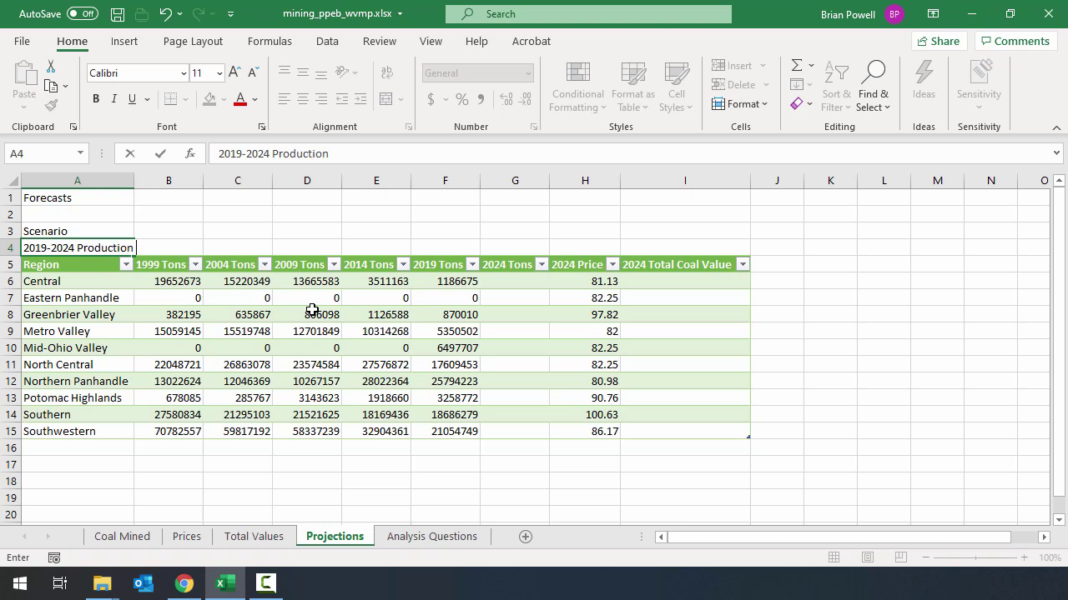
text( Change Rate:)
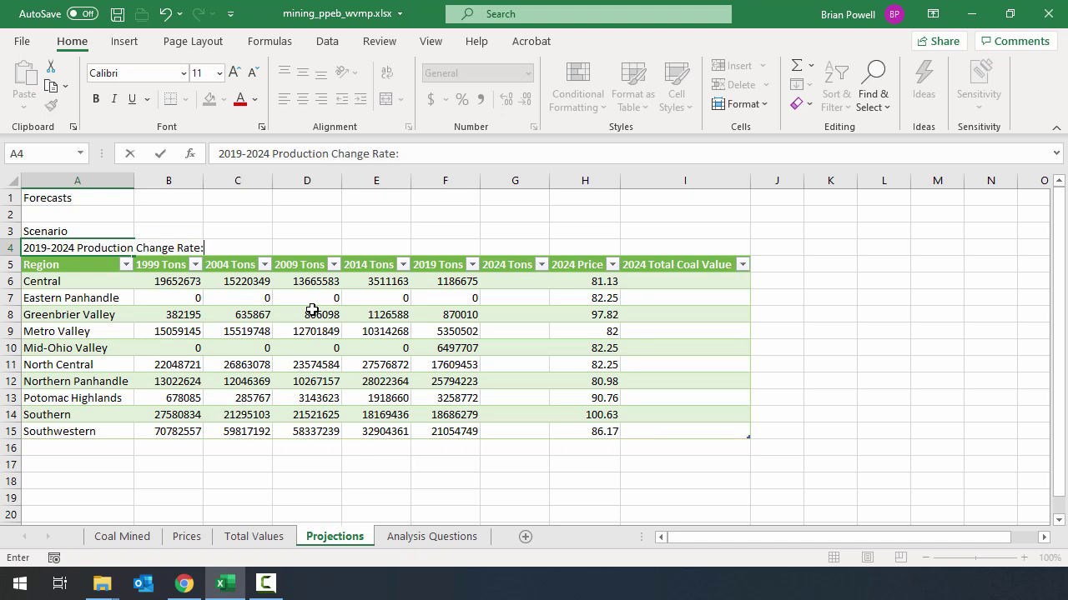
key(Tab)
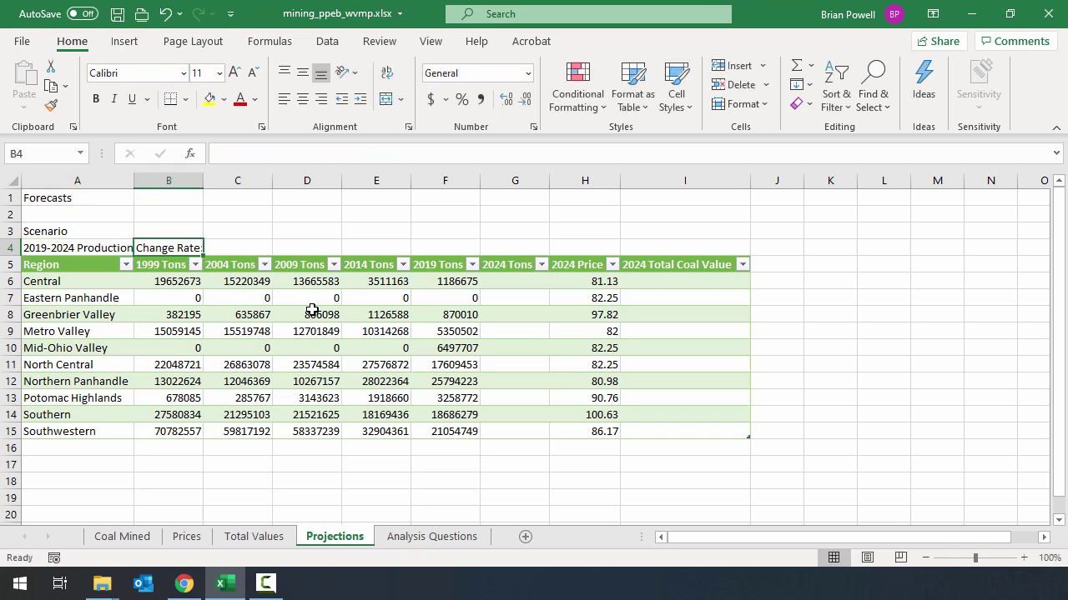
text(-)
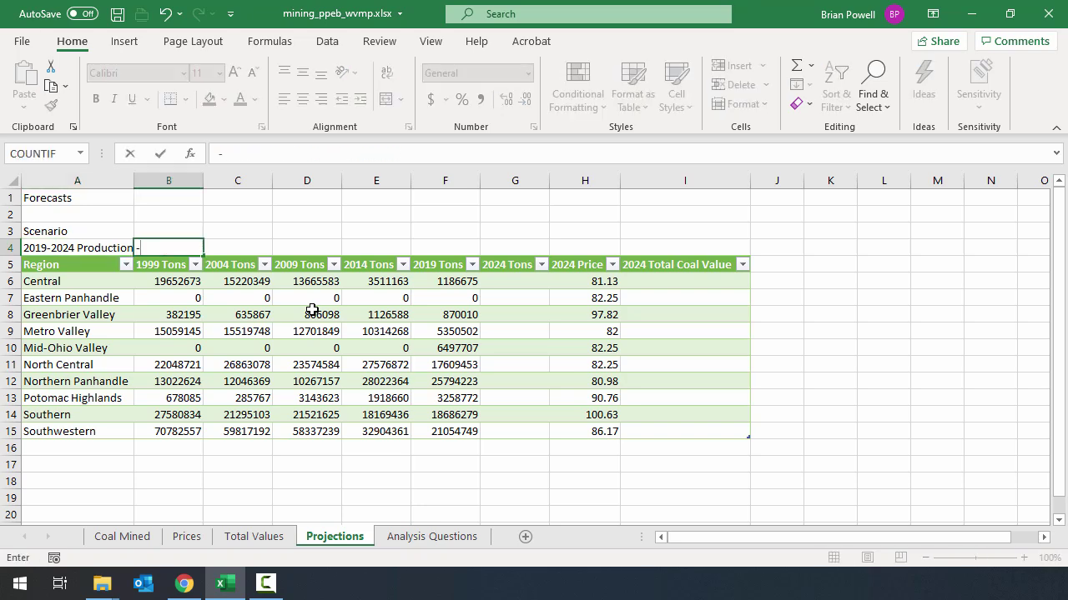
text(18.0%)
key(Return)
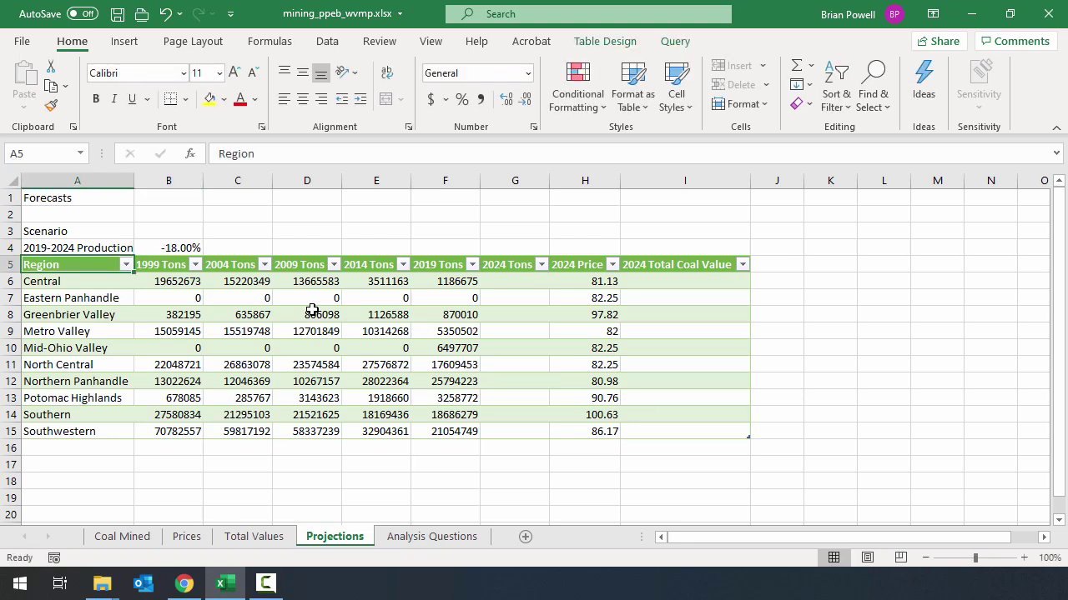
click(185, 247)
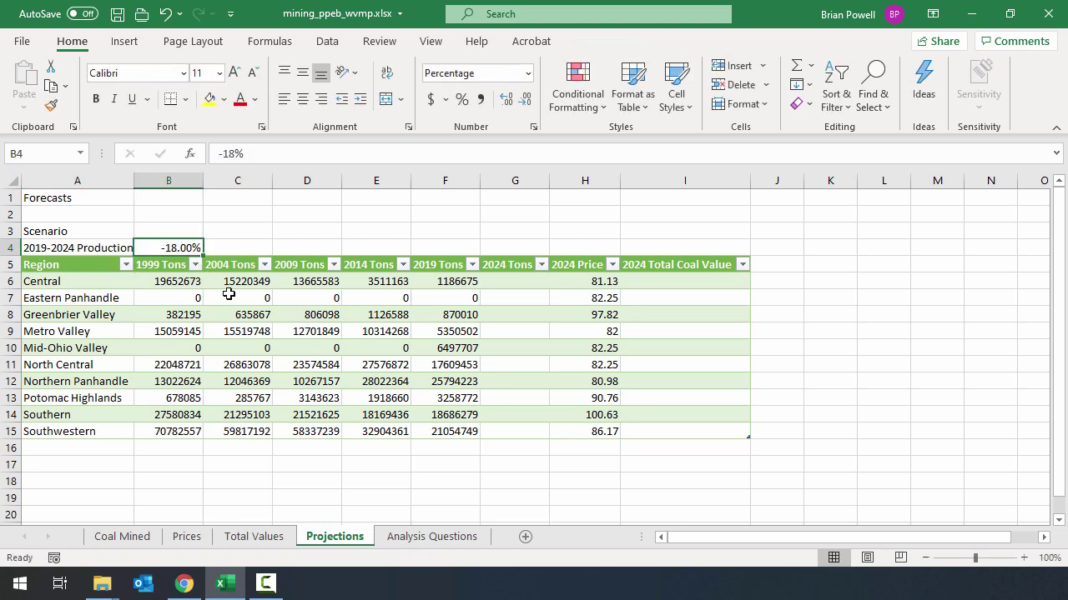
click(189, 232)
click(175, 247)
click(108, 247)
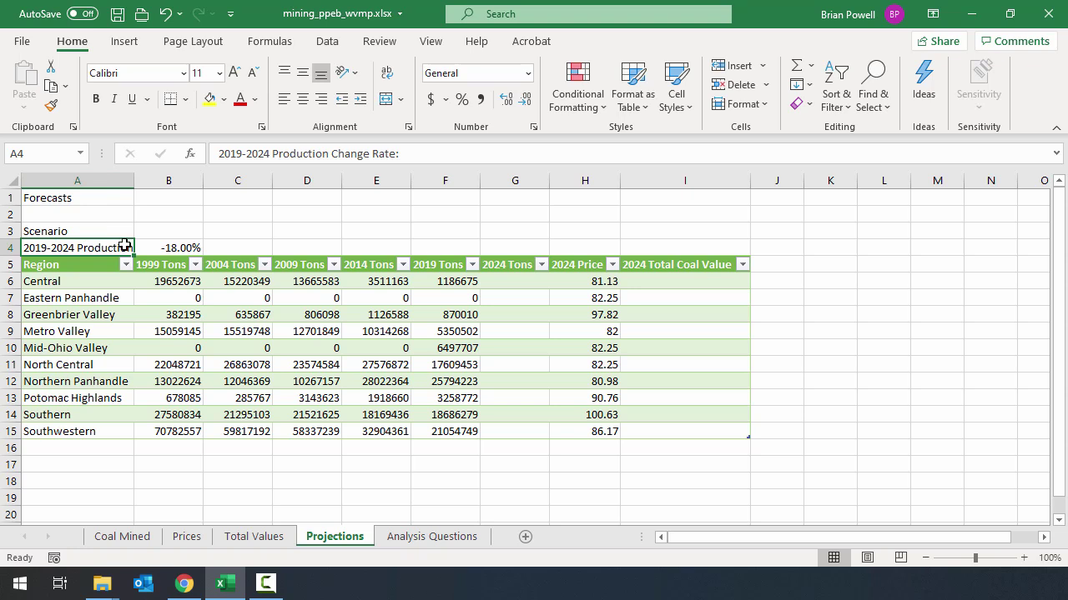
click(173, 245)
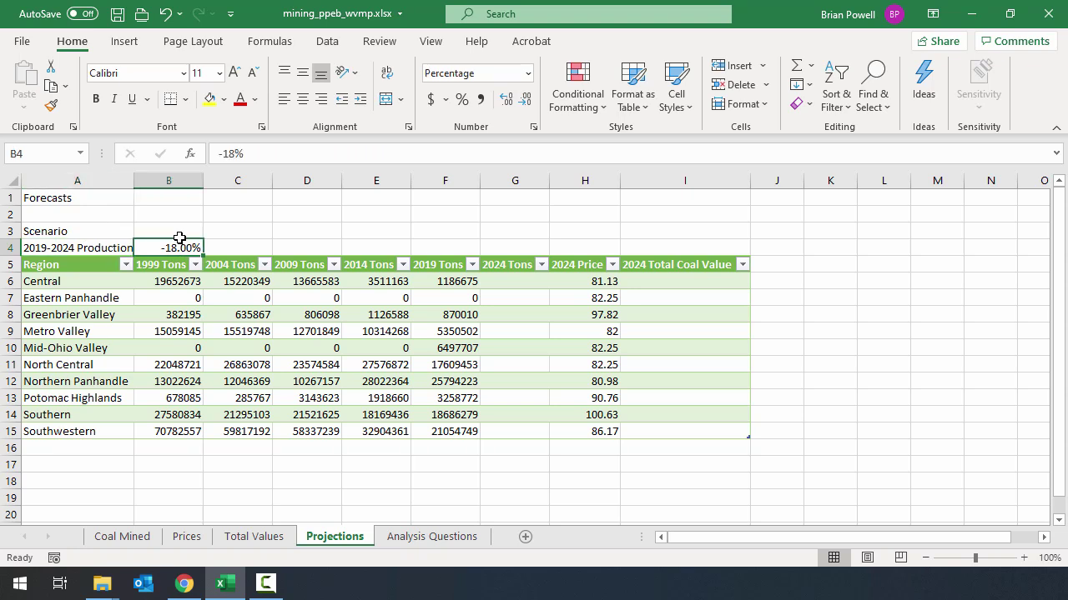
click(112, 248)
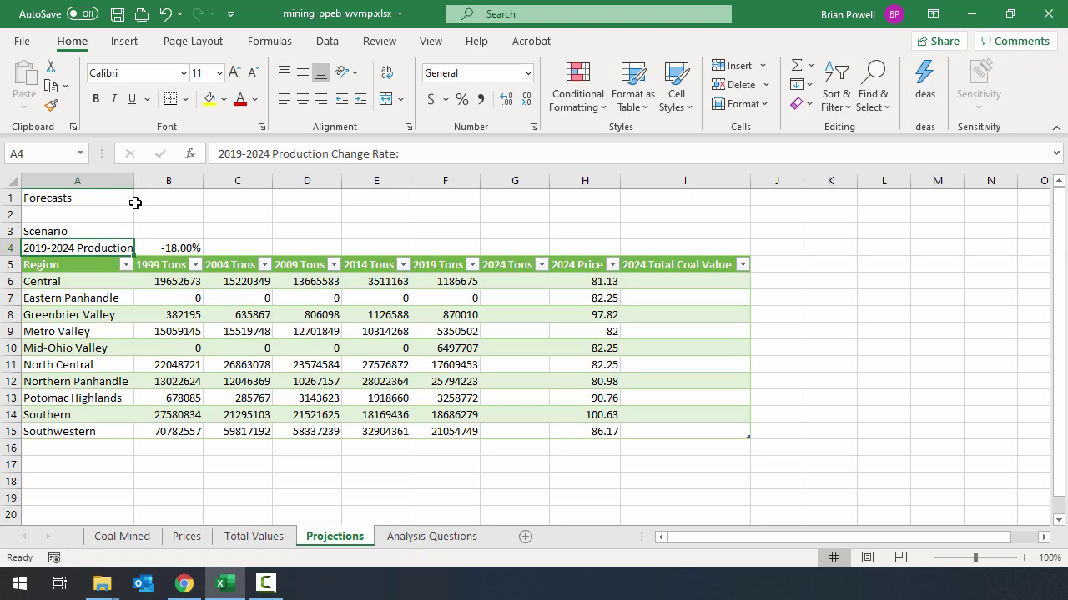
Put 'Question Number' in A1 and 'Response' in B1 of the Analysis Questions sheet.
click(433, 538)
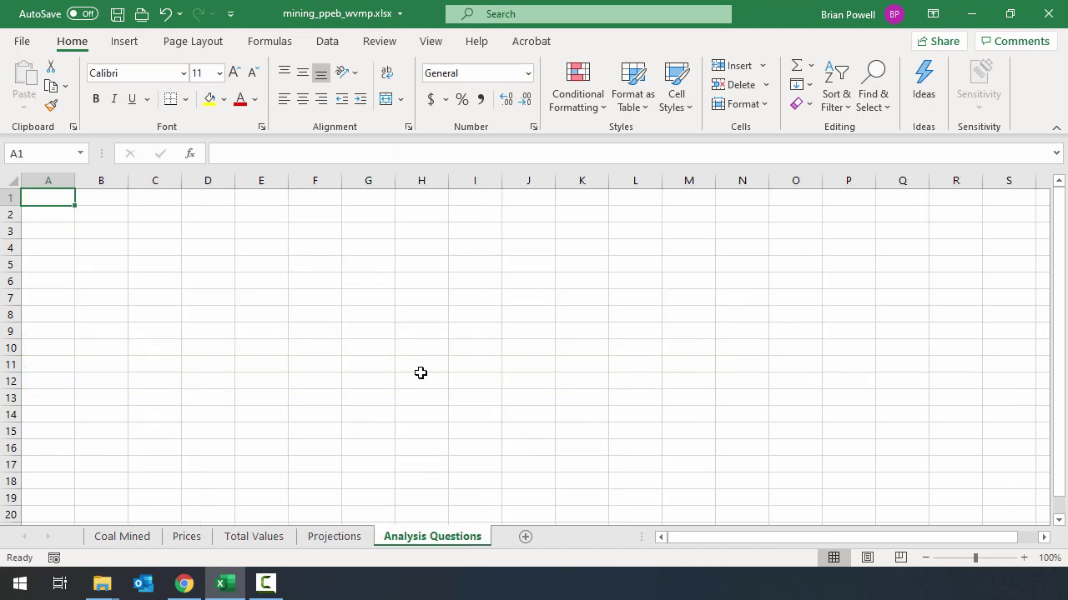
text(Question Number)
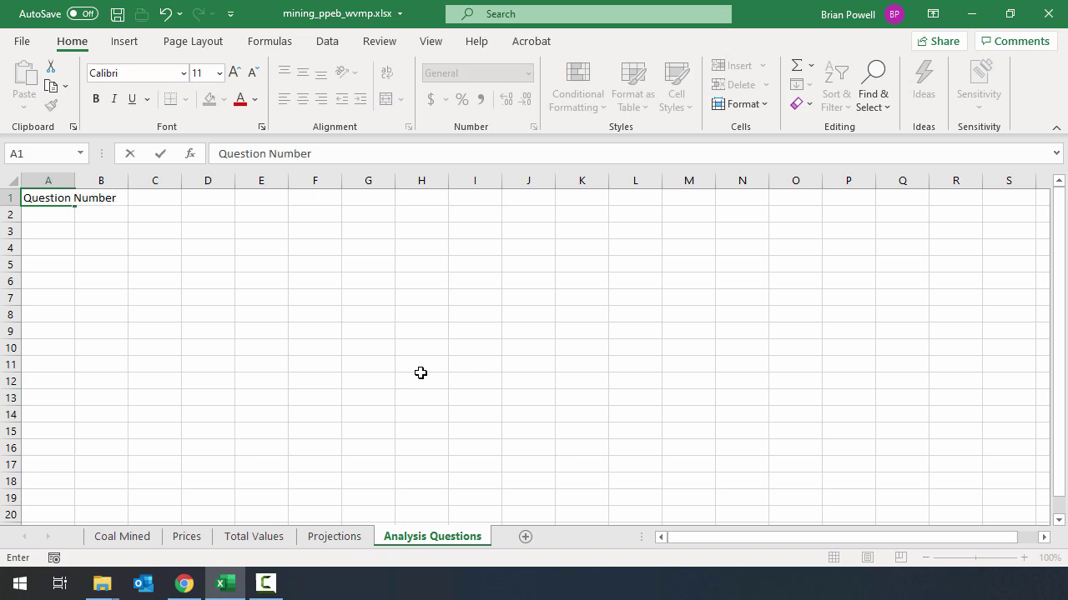
key(Tab)
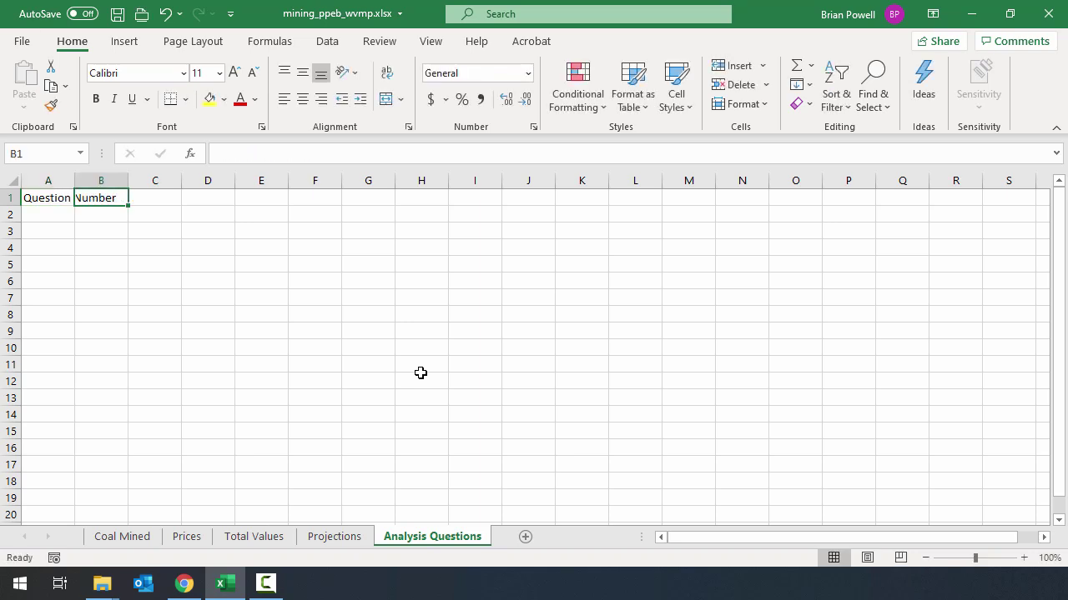
text(Response)
key(Return)
key(F10)
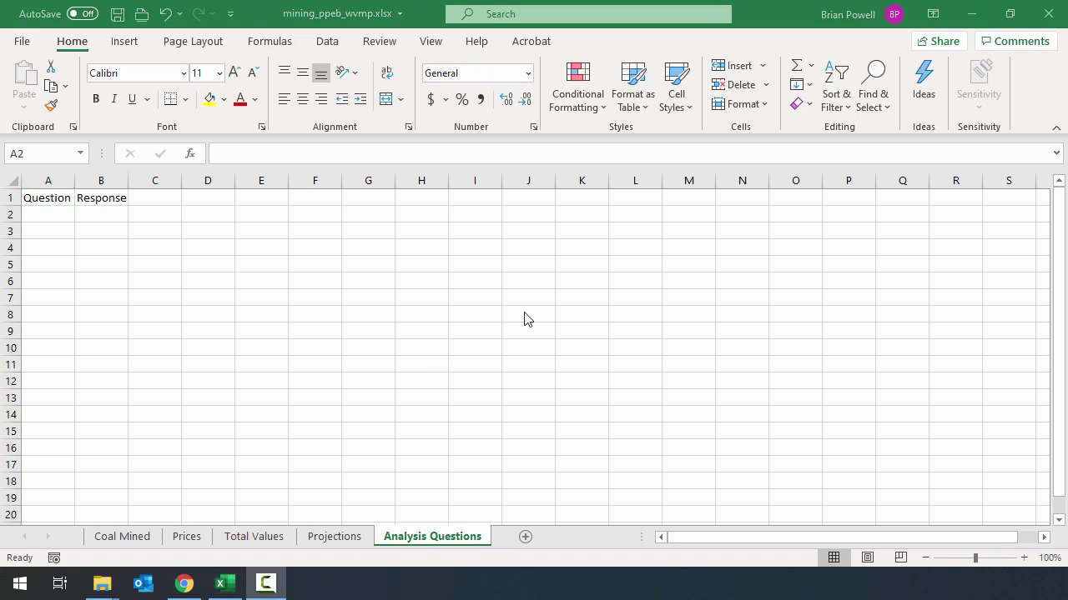
Create a copy of the Projections sheet, Projections (2), placed before the original.
right_click(354, 540)
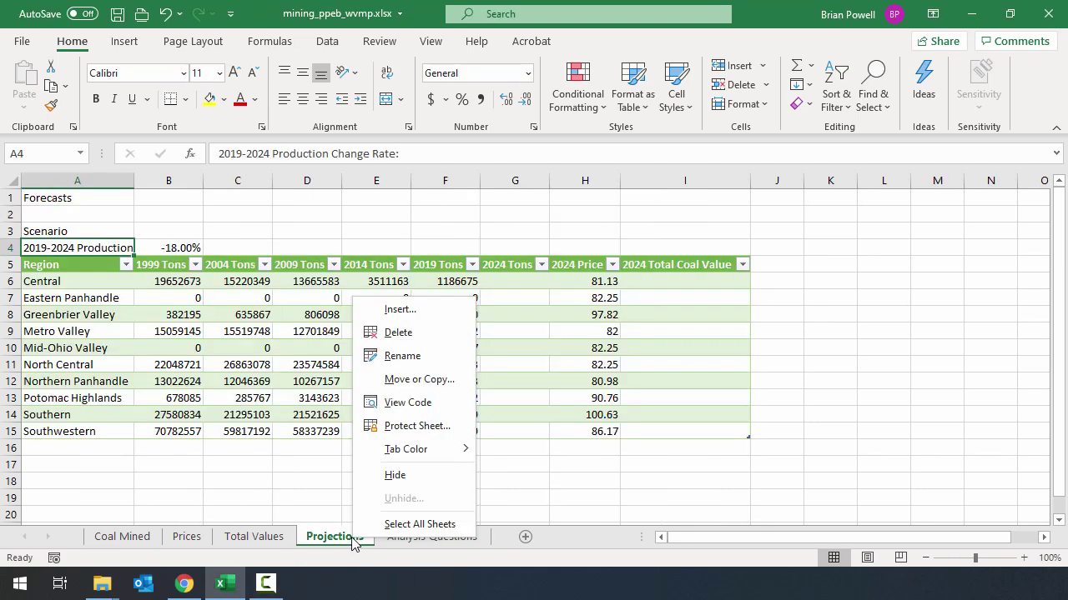
click(420, 380)
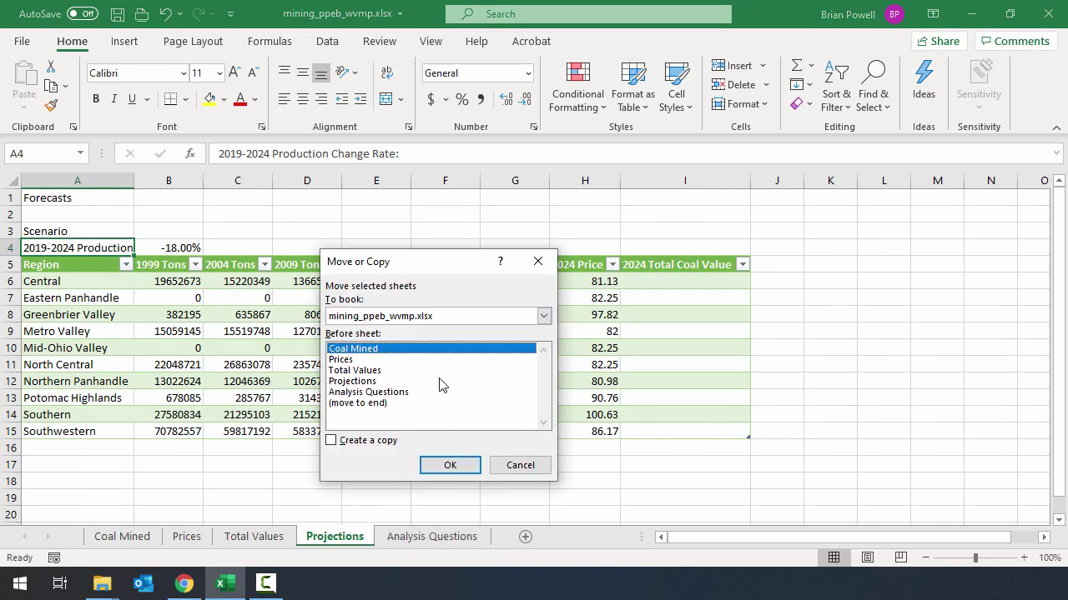
click(332, 441)
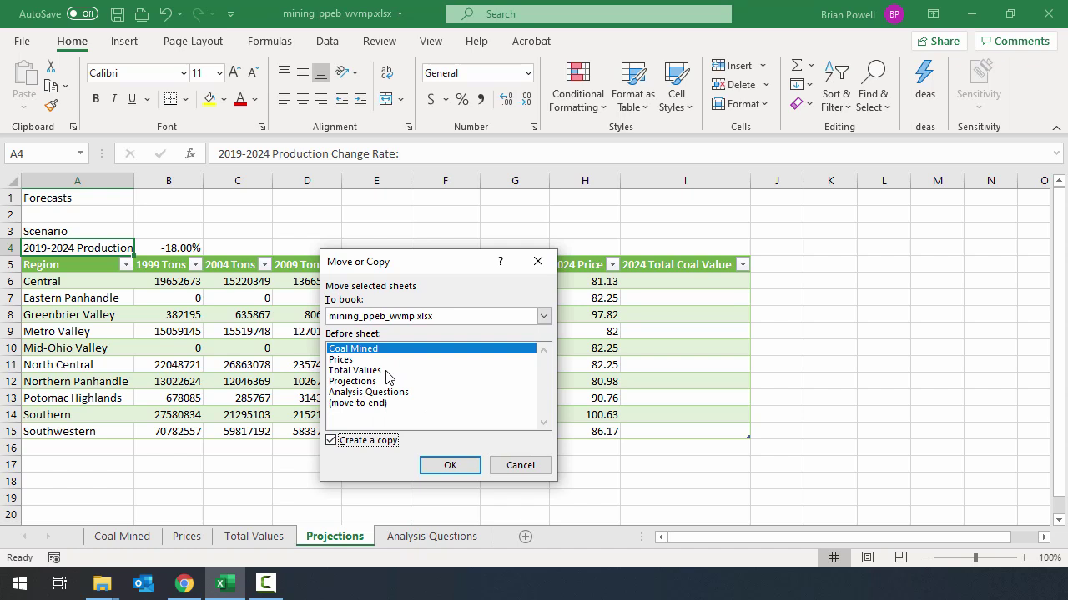
click(383, 382)
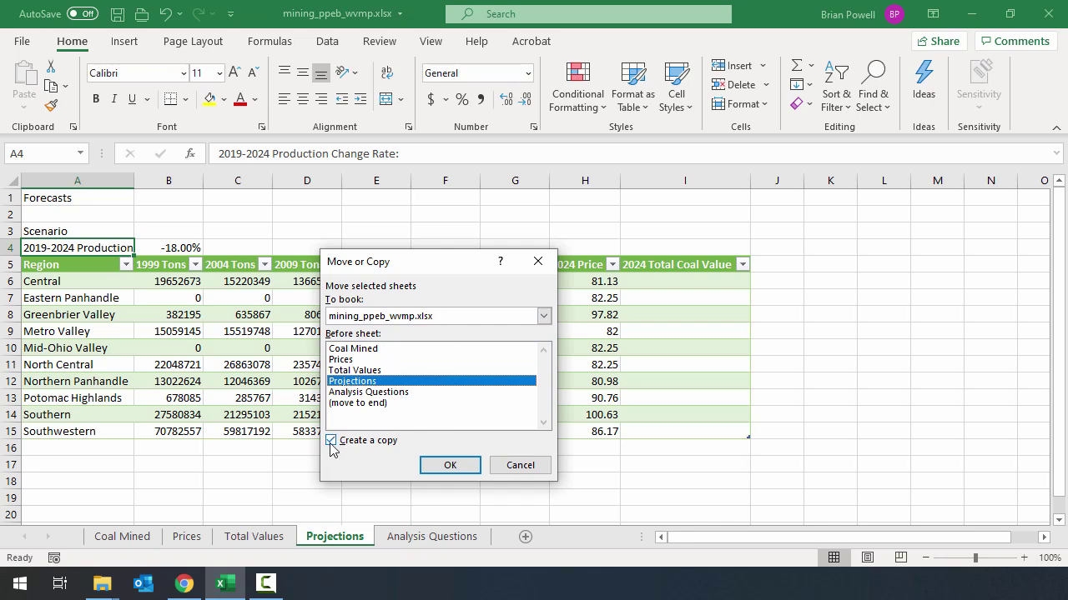
click(463, 471)
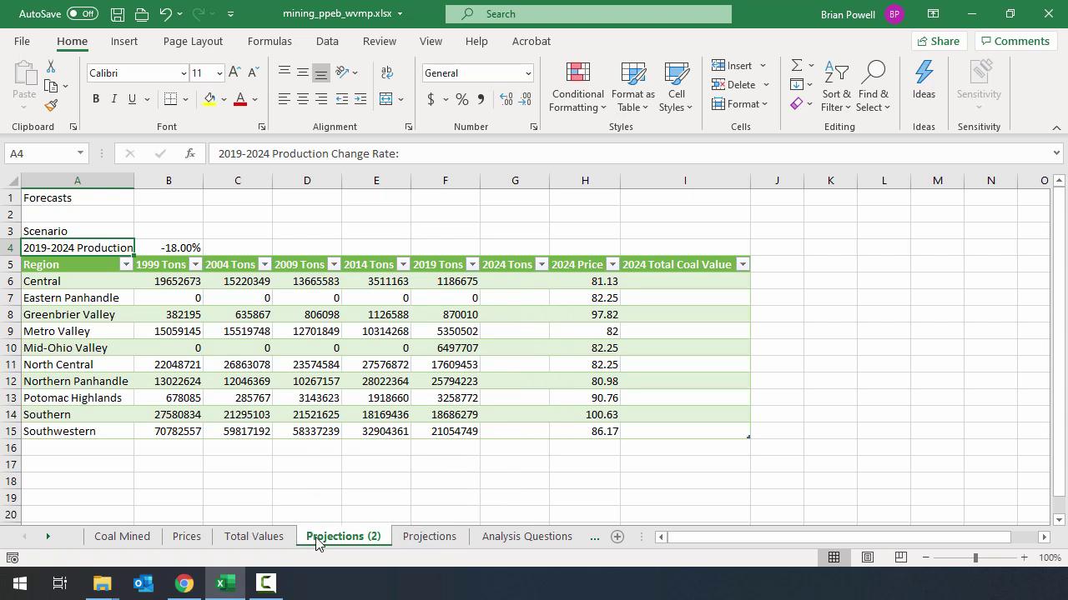
Rename the Projections (2) sheet to 'Forecasts'.
click(425, 540)
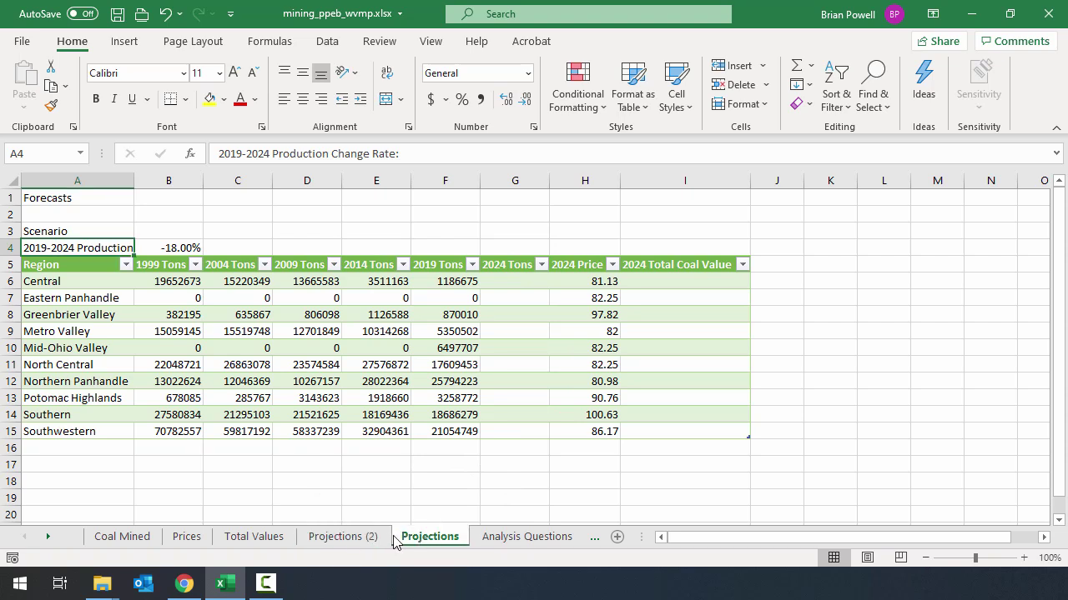
click(345, 538)
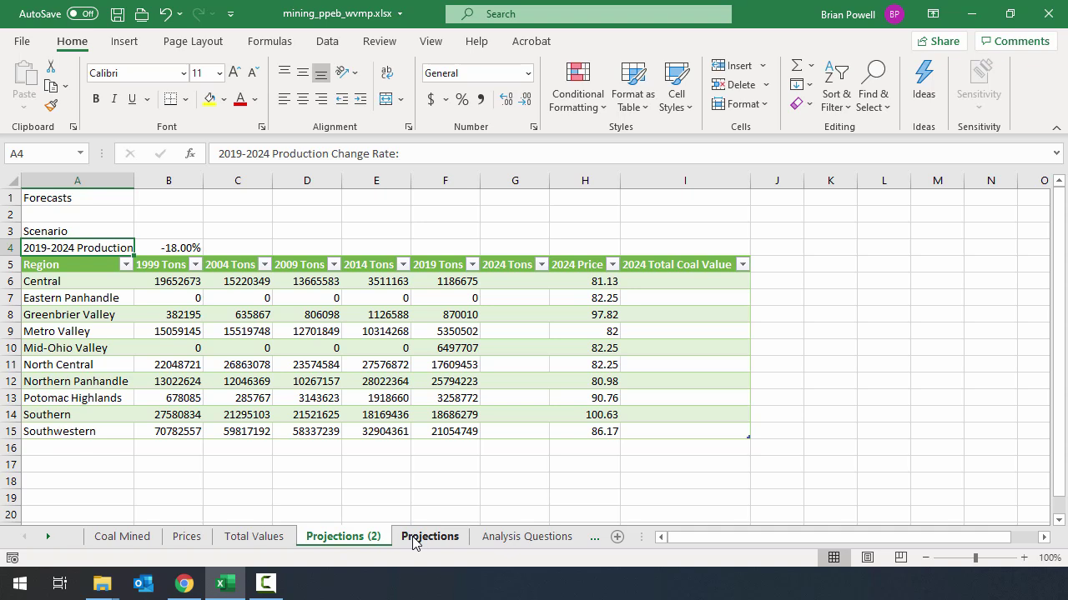
click(425, 539)
click(364, 539)
drag(359, 540, 364, 395)
text(Forecasts)
key(Return)
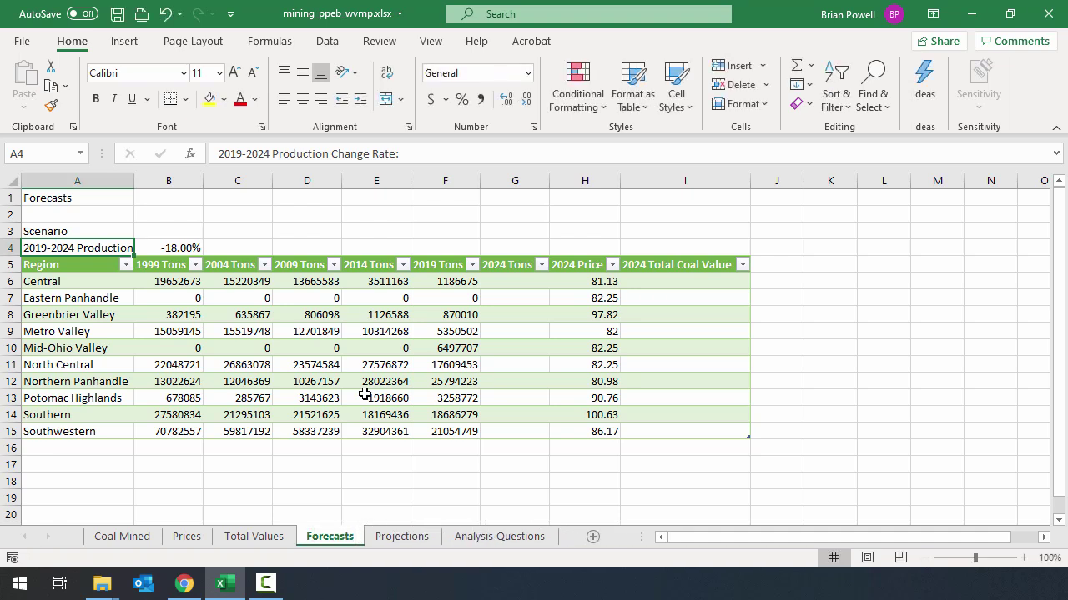
click(418, 540)
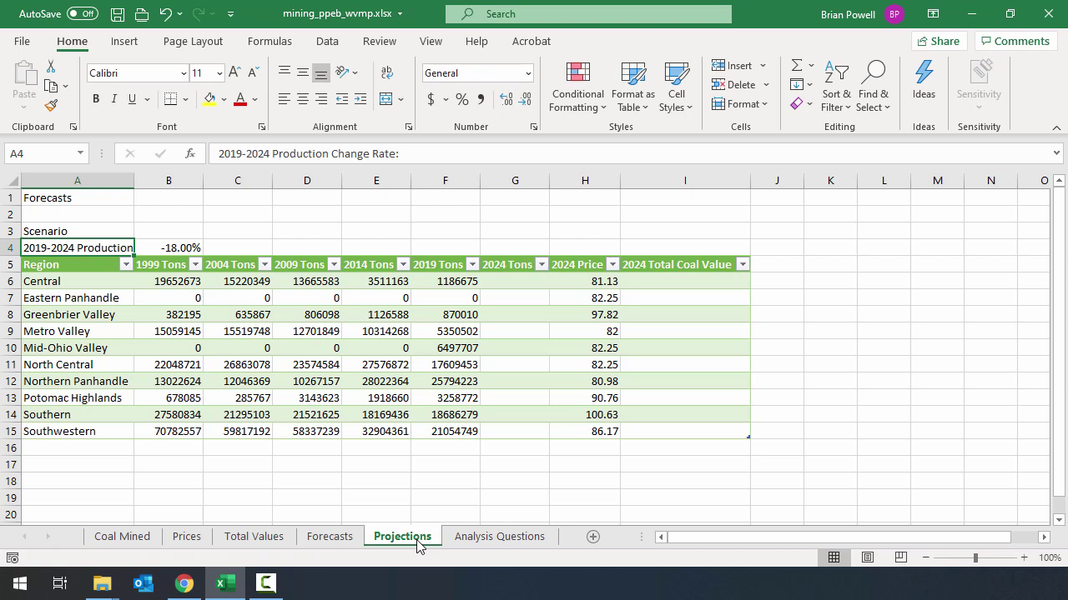
Delete the original Projections sheet, then save the workbook and close Excel.
right_click(417, 540)
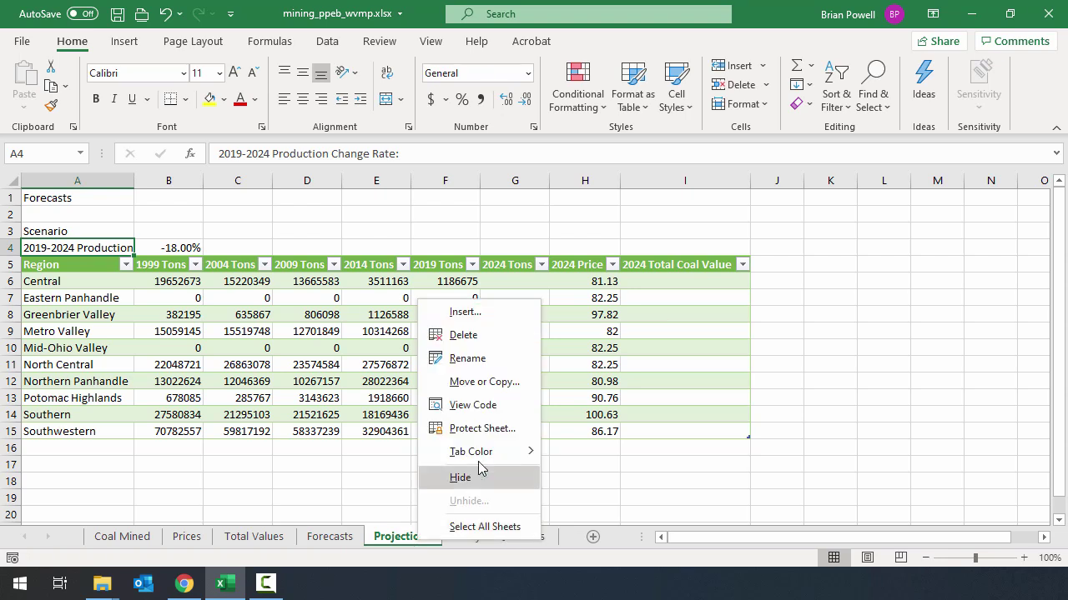
click(481, 337)
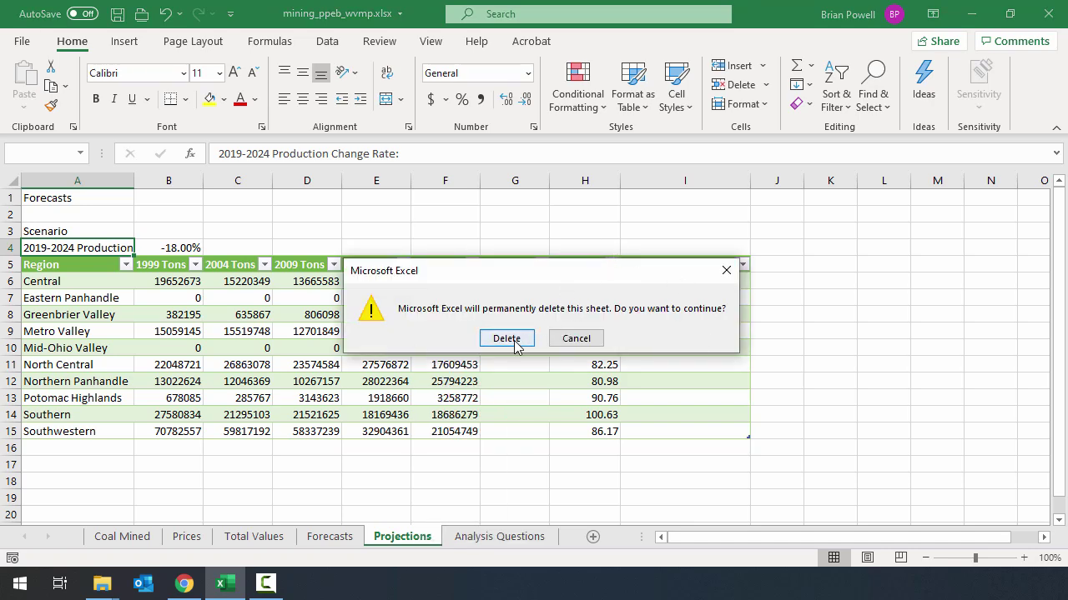
click(506, 338)
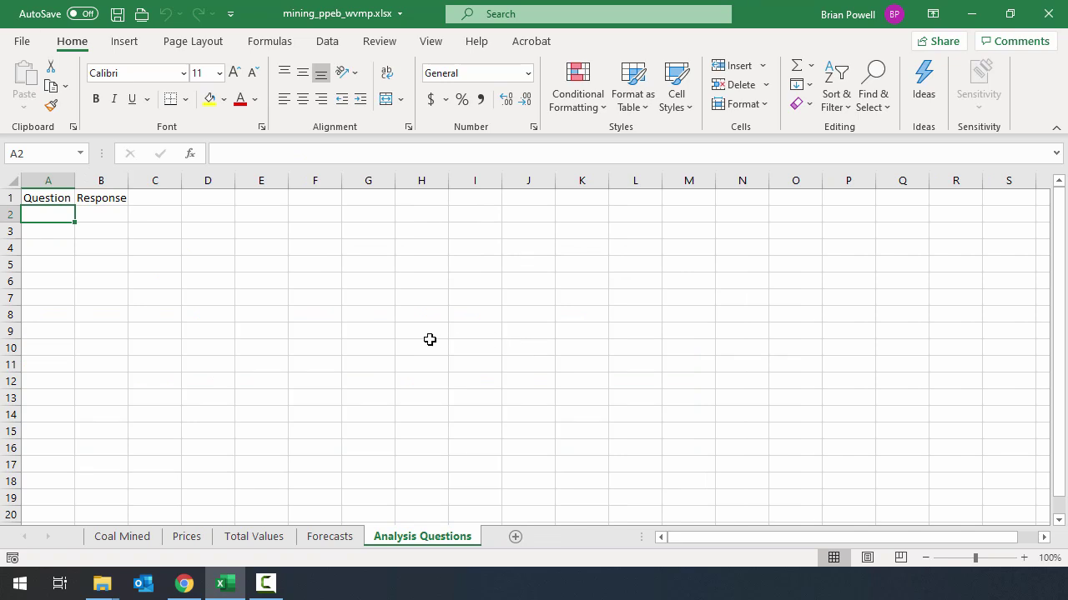
click(117, 15)
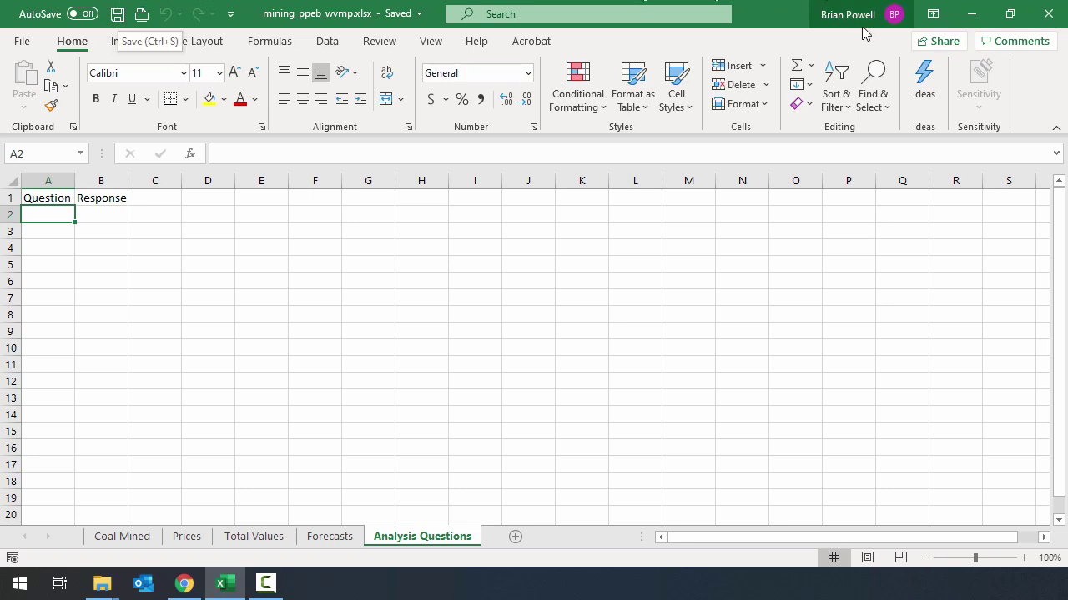
click(1045, 11)
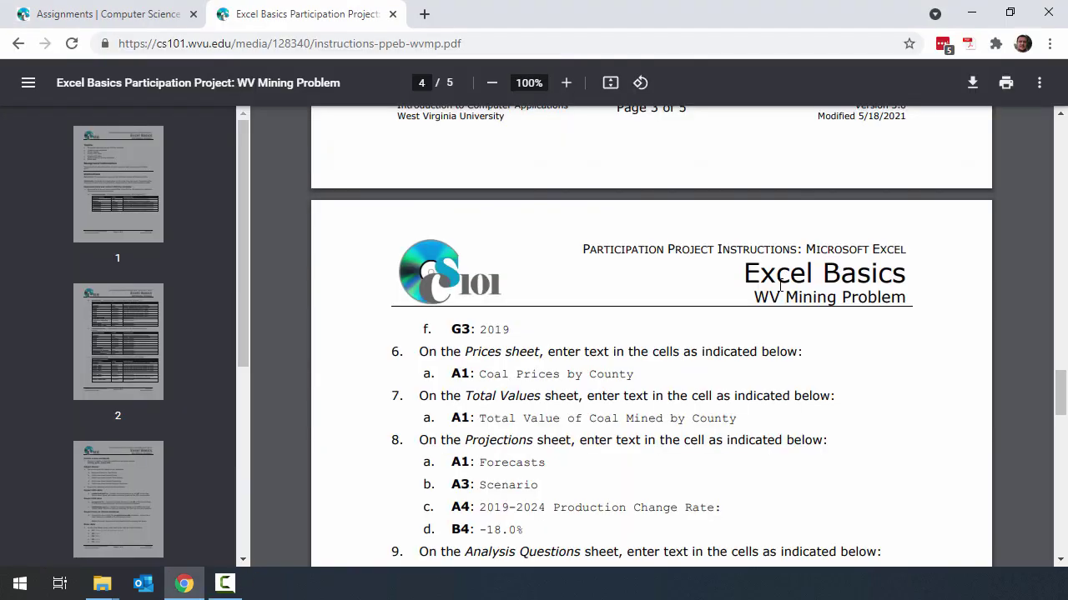